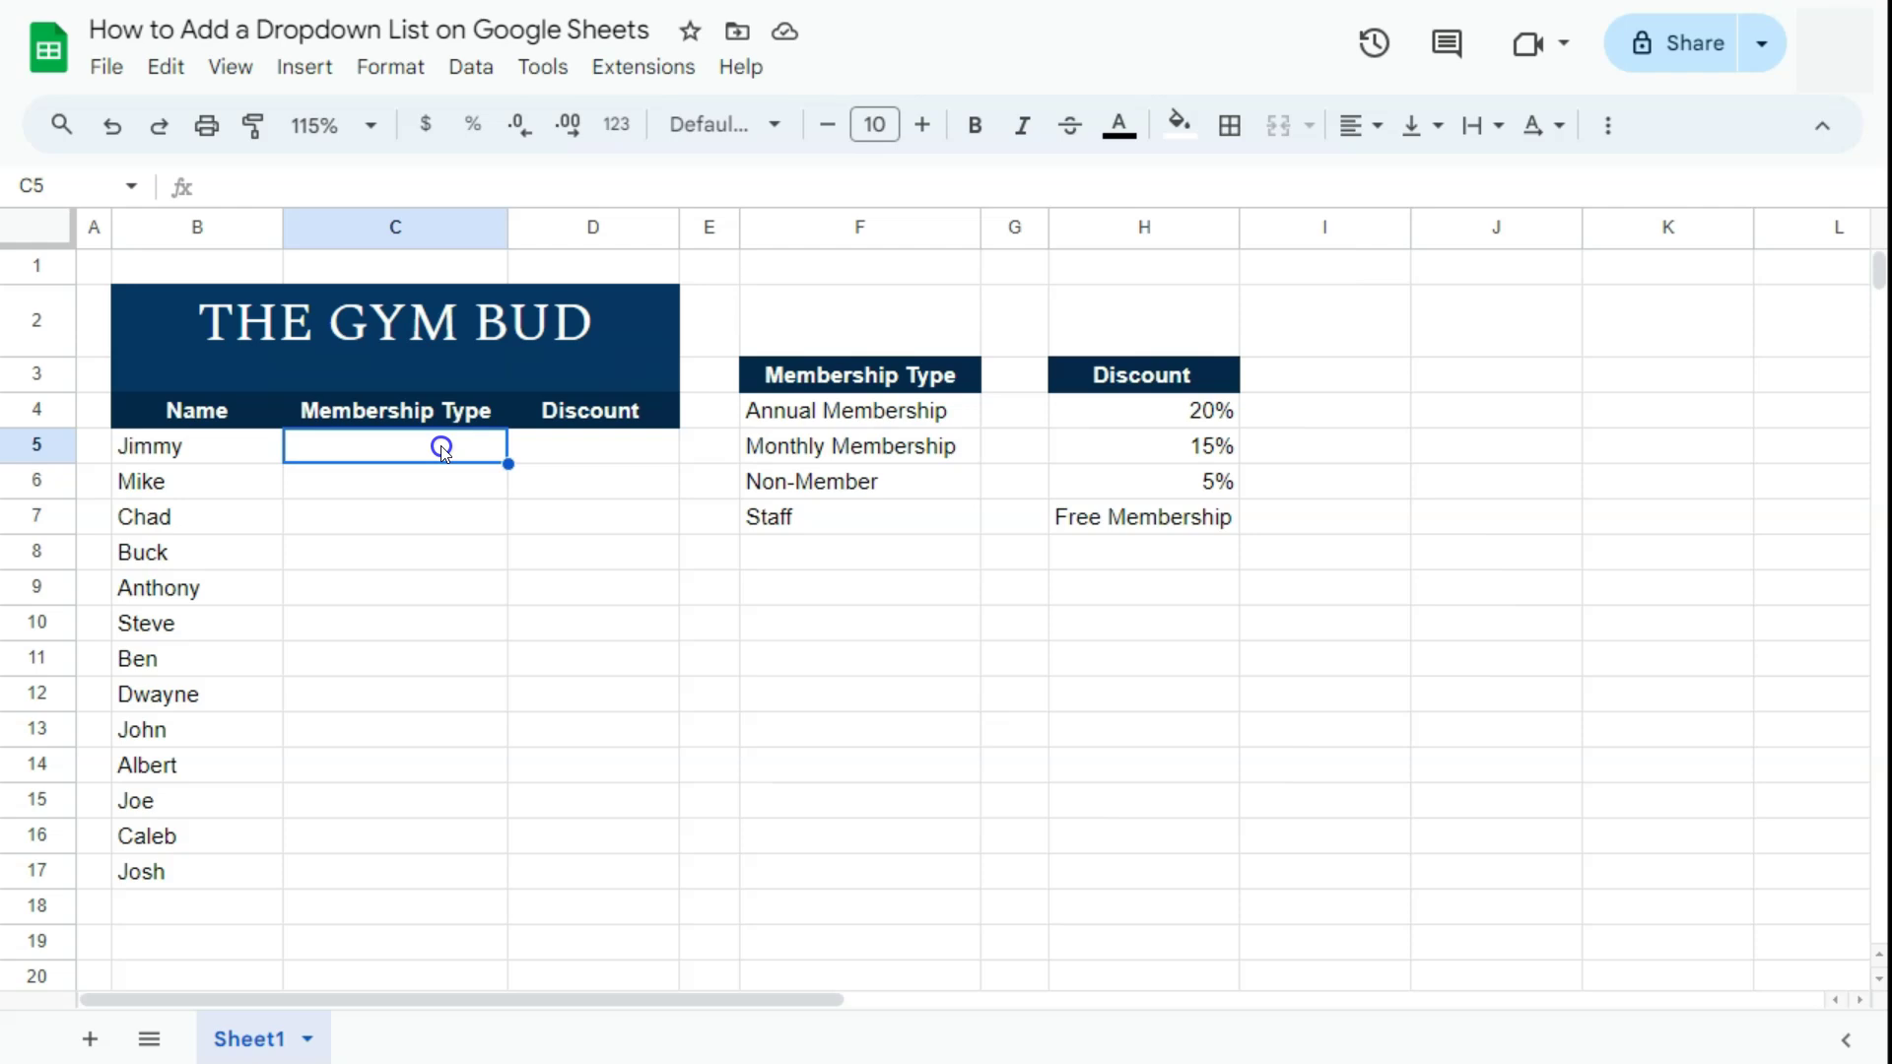
# Select the Membership Type cells C5:C17 and add a new data validation rule for them
pyautogui.moveTo(442, 449); pyautogui.dragTo(600, 873)
pyautogui.click(336, 458)
pyautogui.click(337, 451)
pyautogui.moveTo(450, 455); pyautogui.dragTo(428, 863)
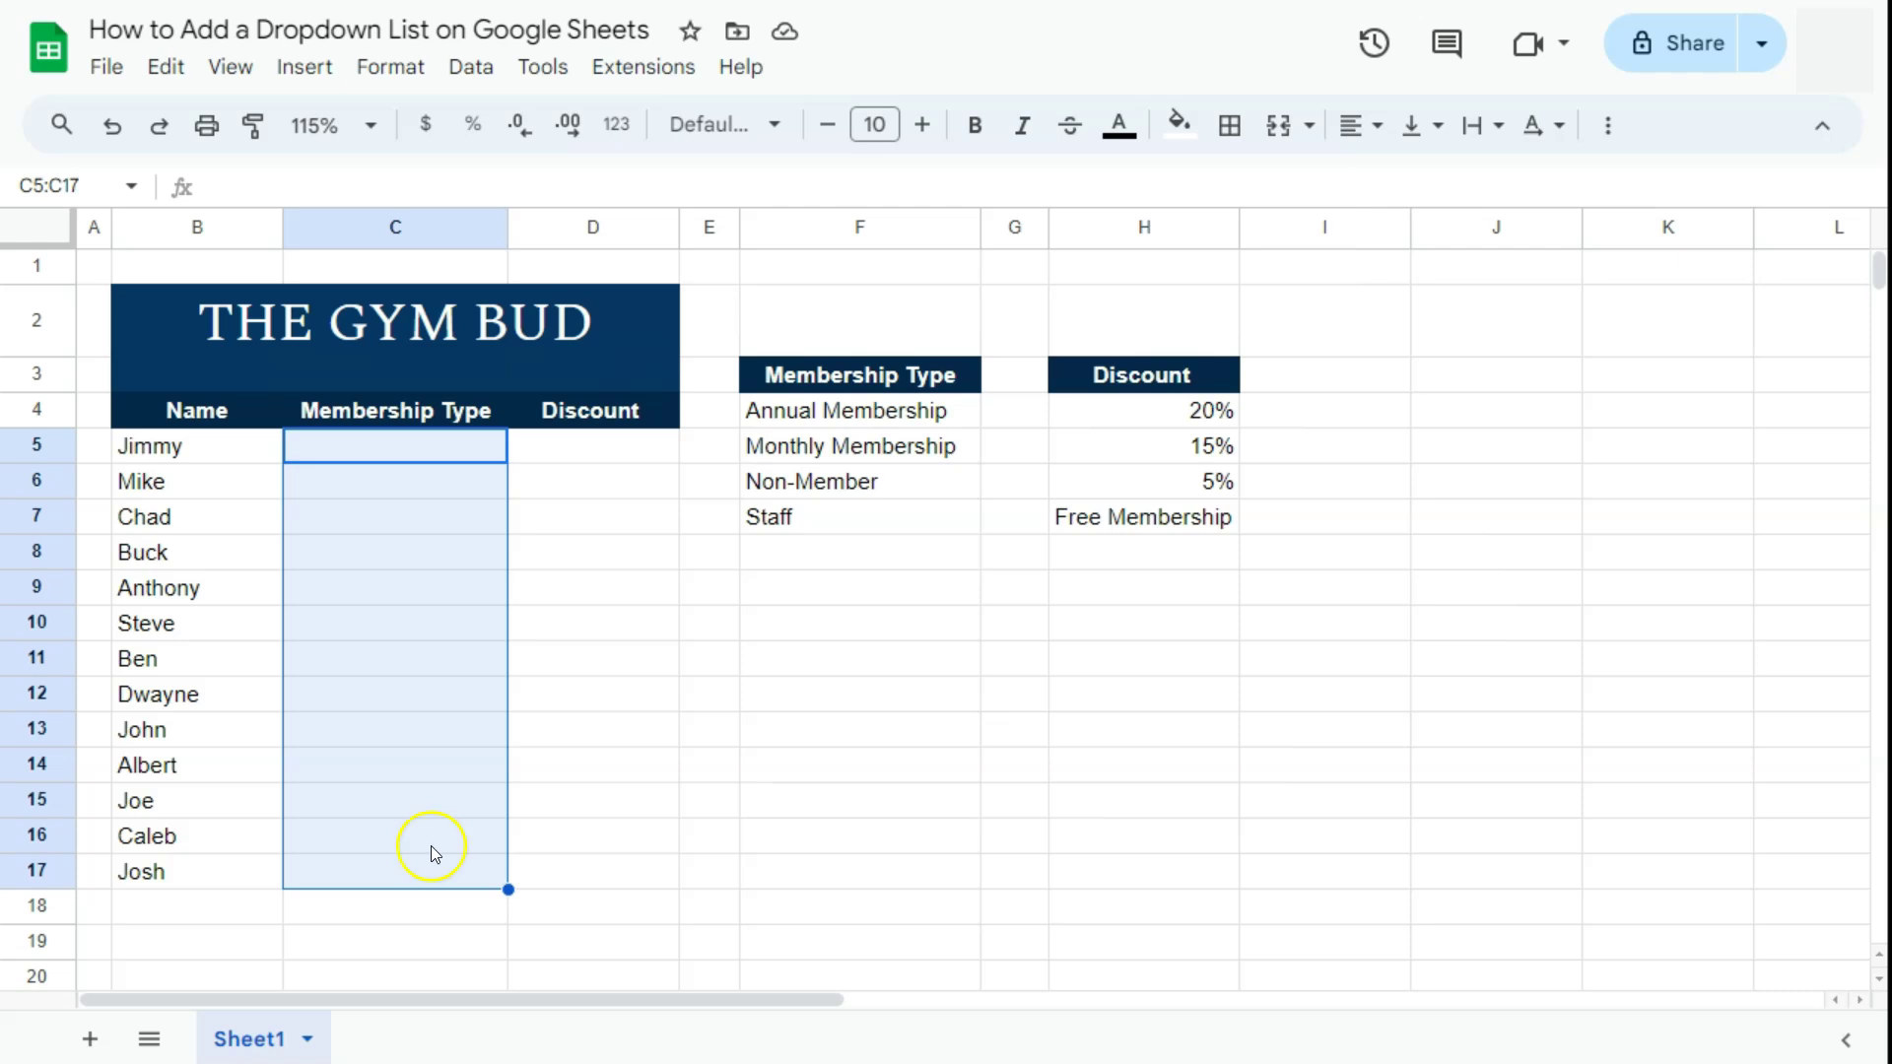
pyautogui.click(487, 69)
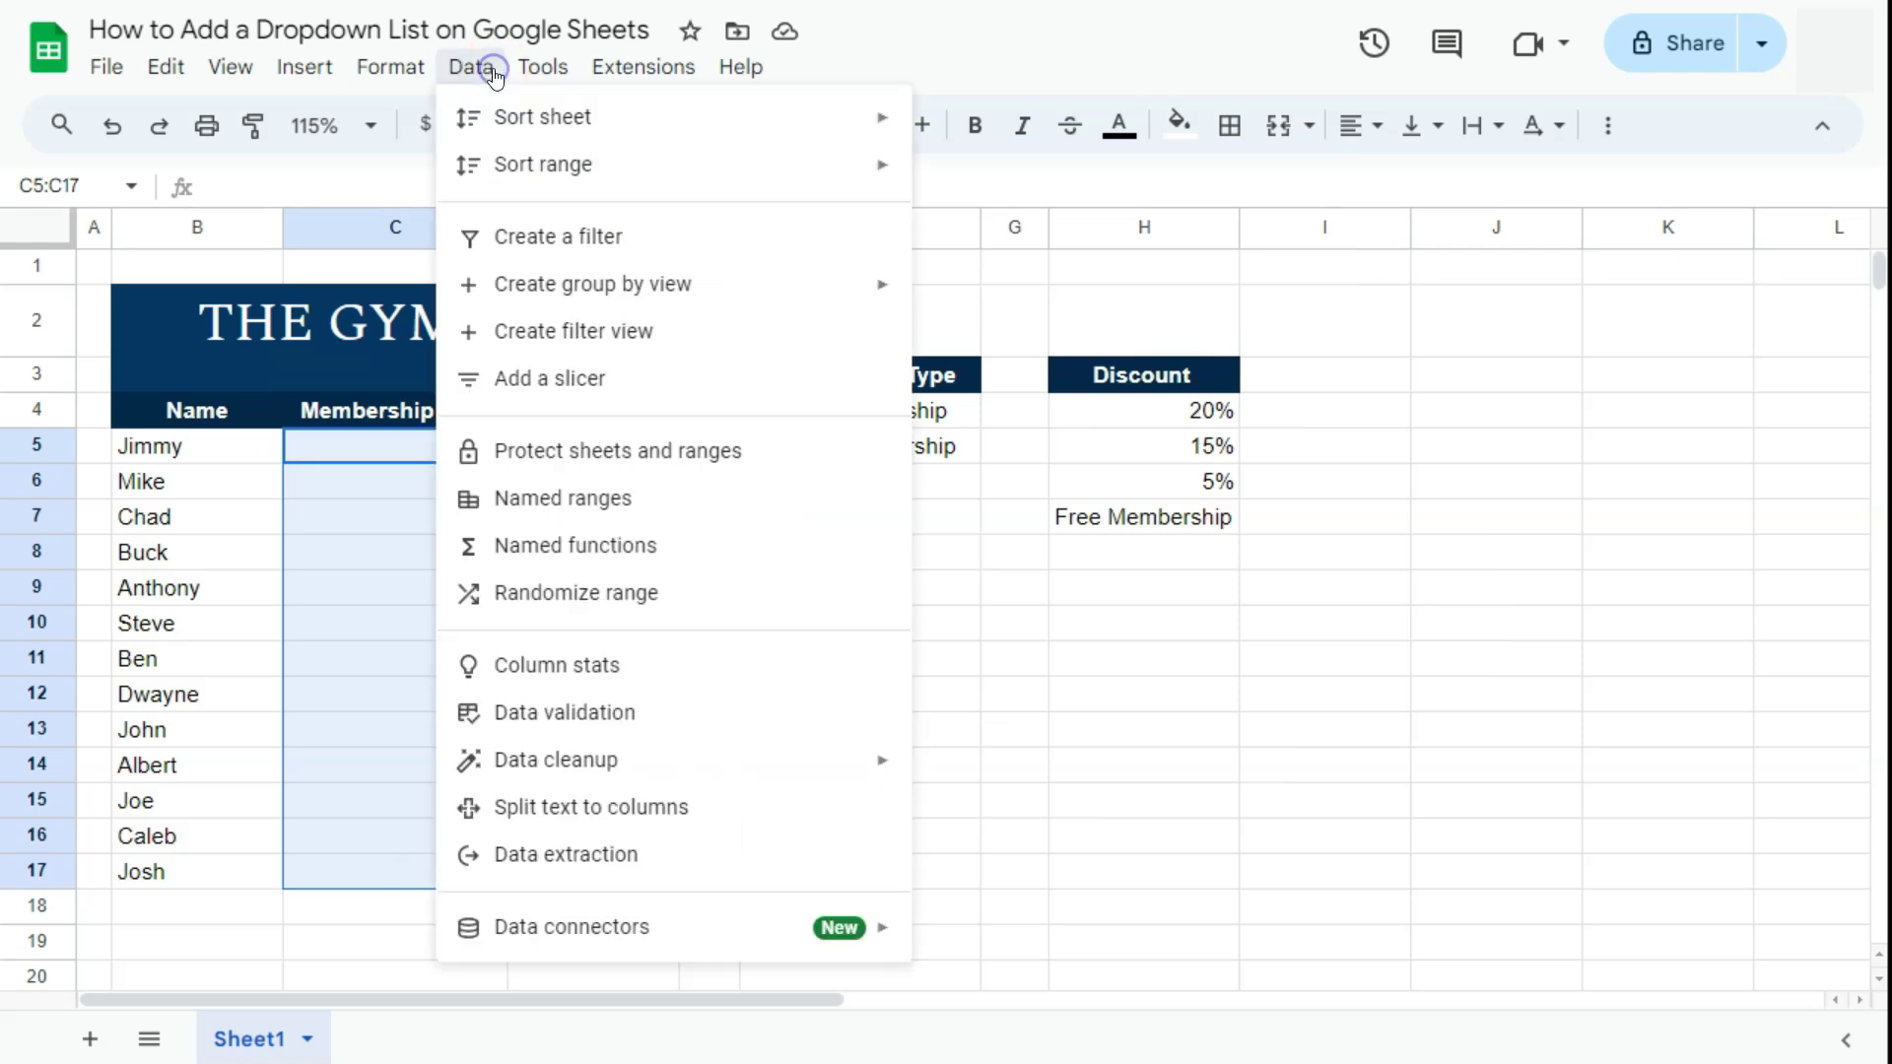
pyautogui.click(589, 712)
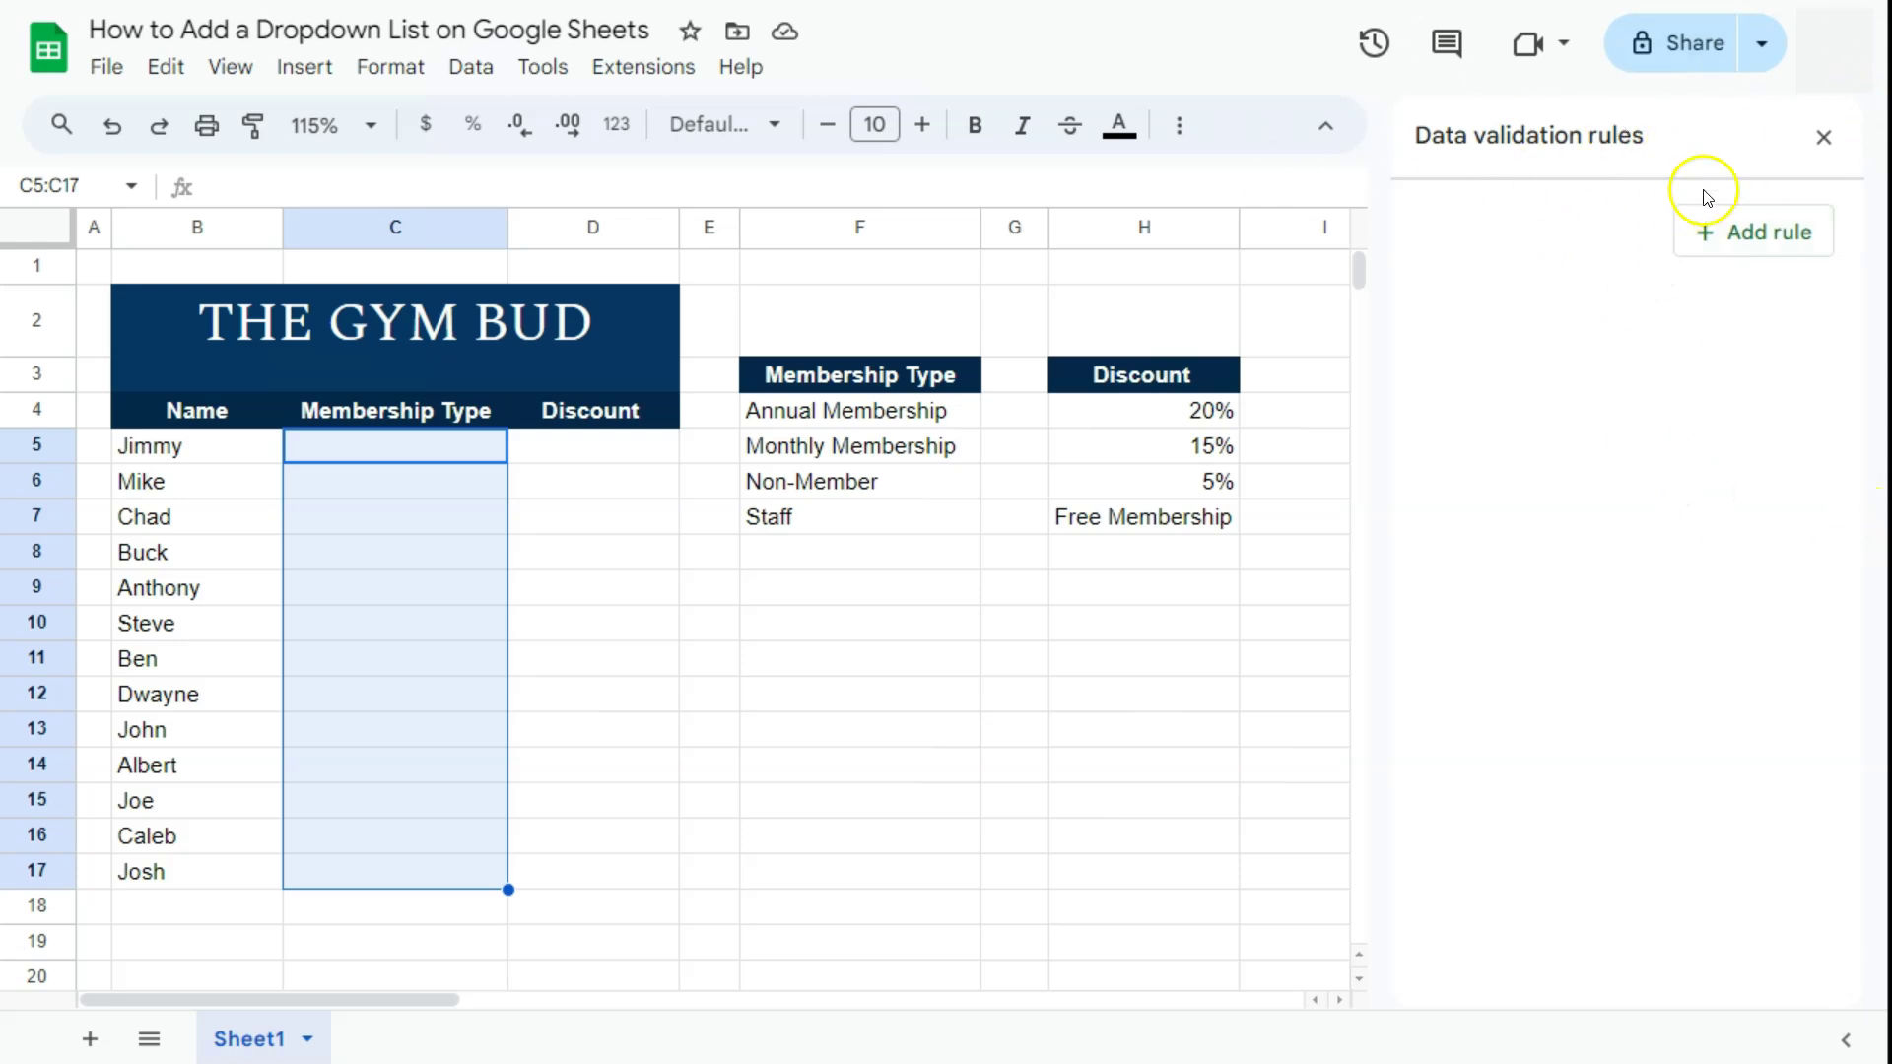
pyautogui.click(1761, 236)
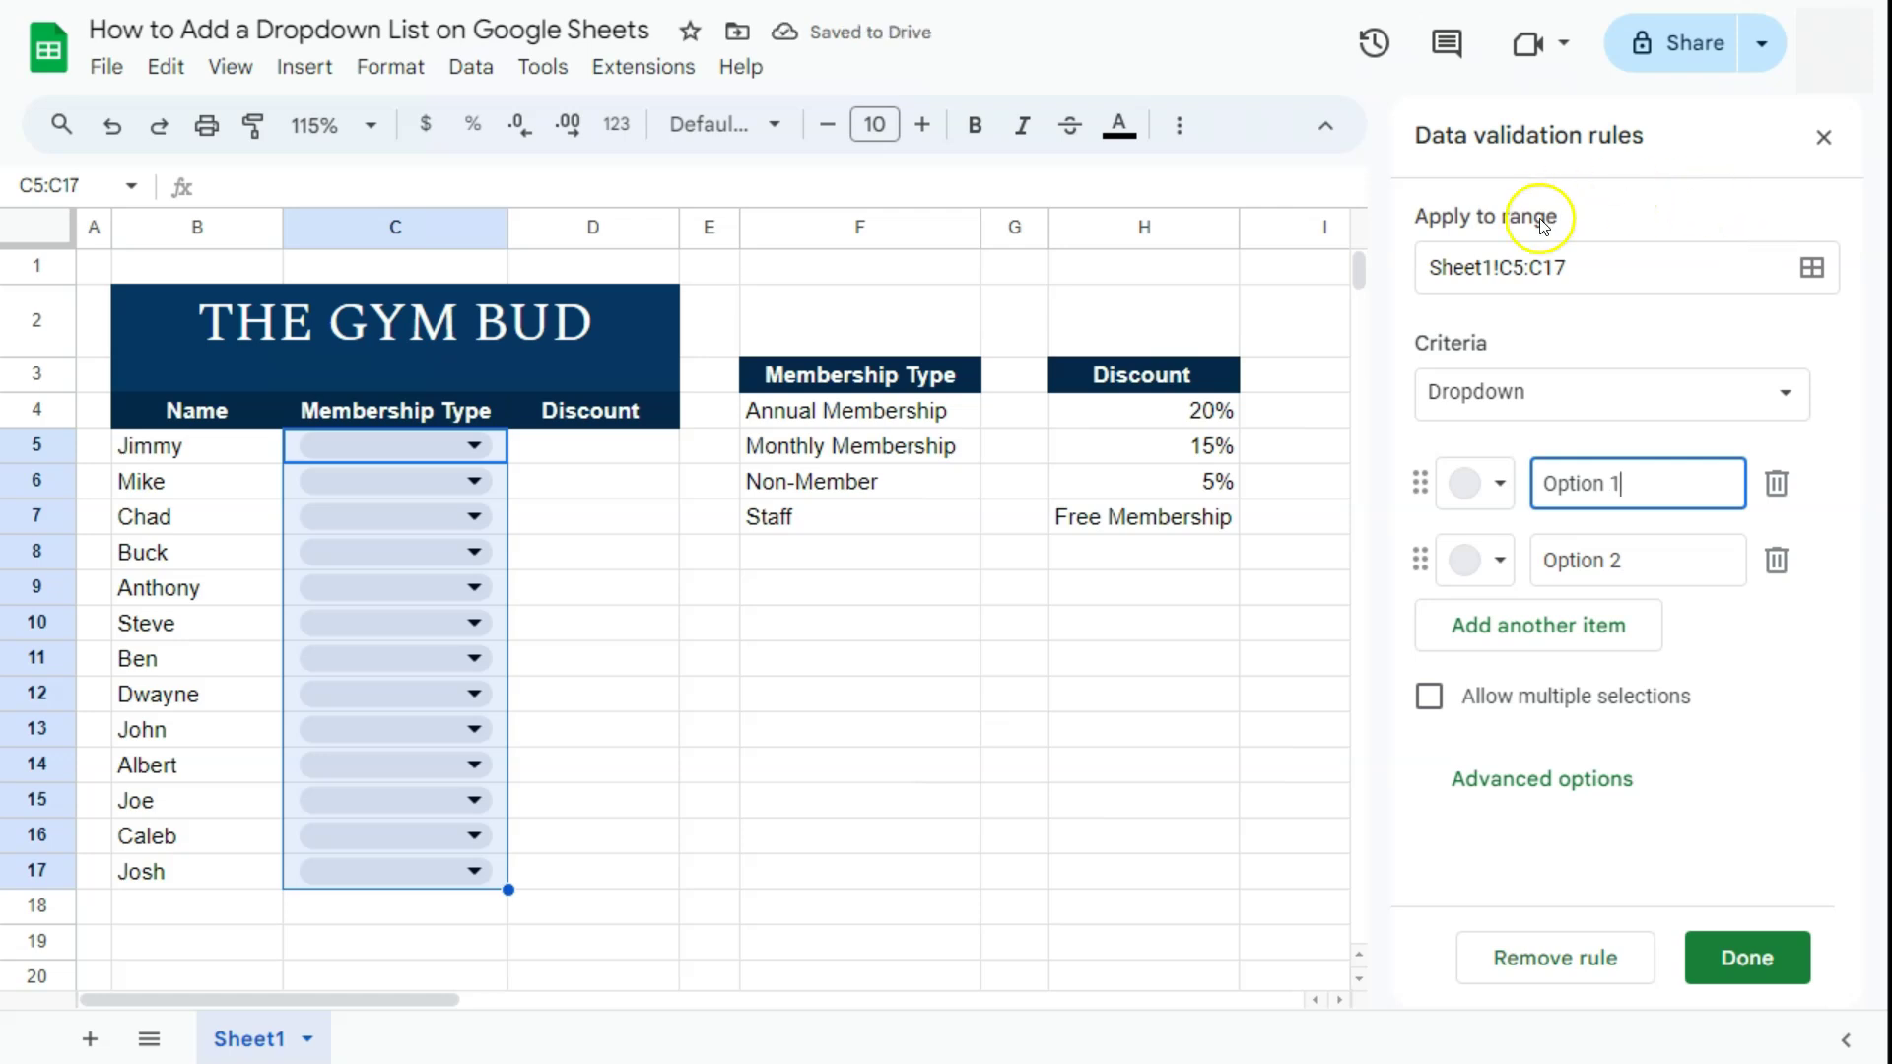
# Check the rule range Sheet1!C5:C17 and move to the first dropdown option field
pyautogui.moveTo(1584, 266); pyautogui.dragTo(1422, 266)
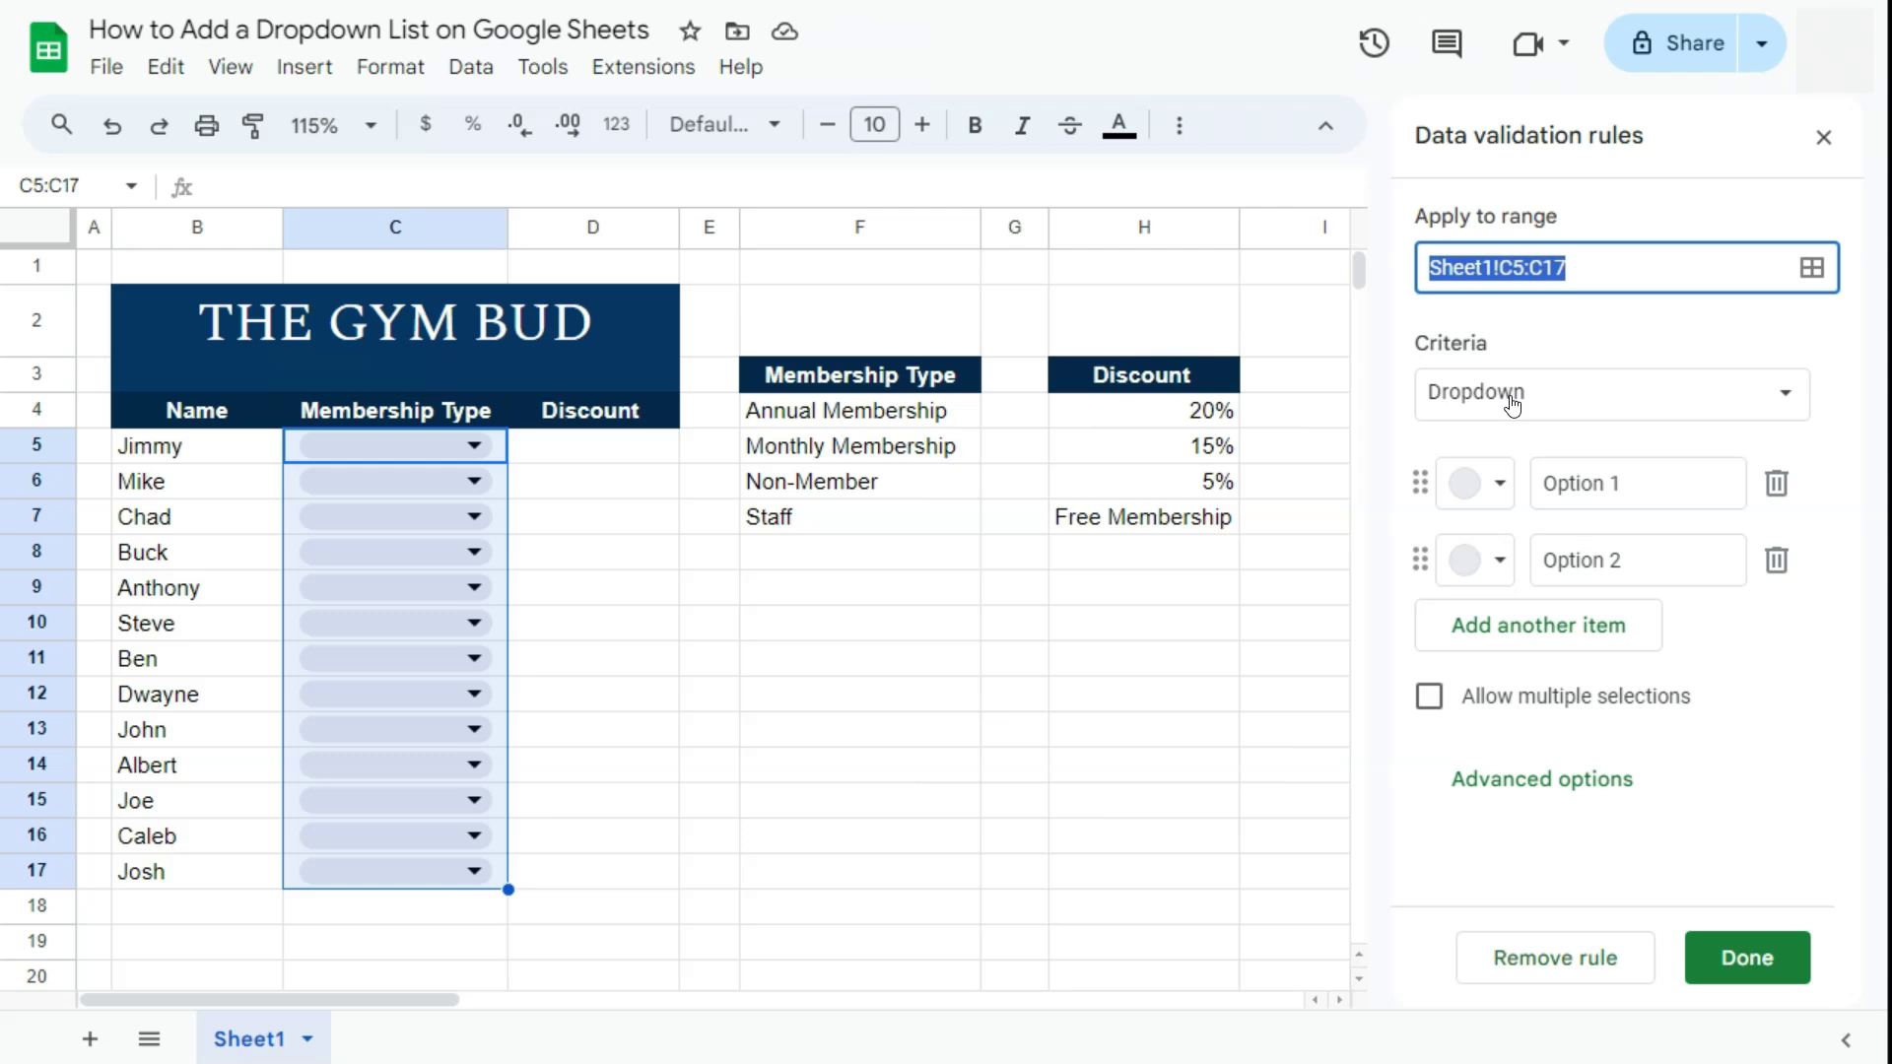
pyautogui.click(1597, 485)
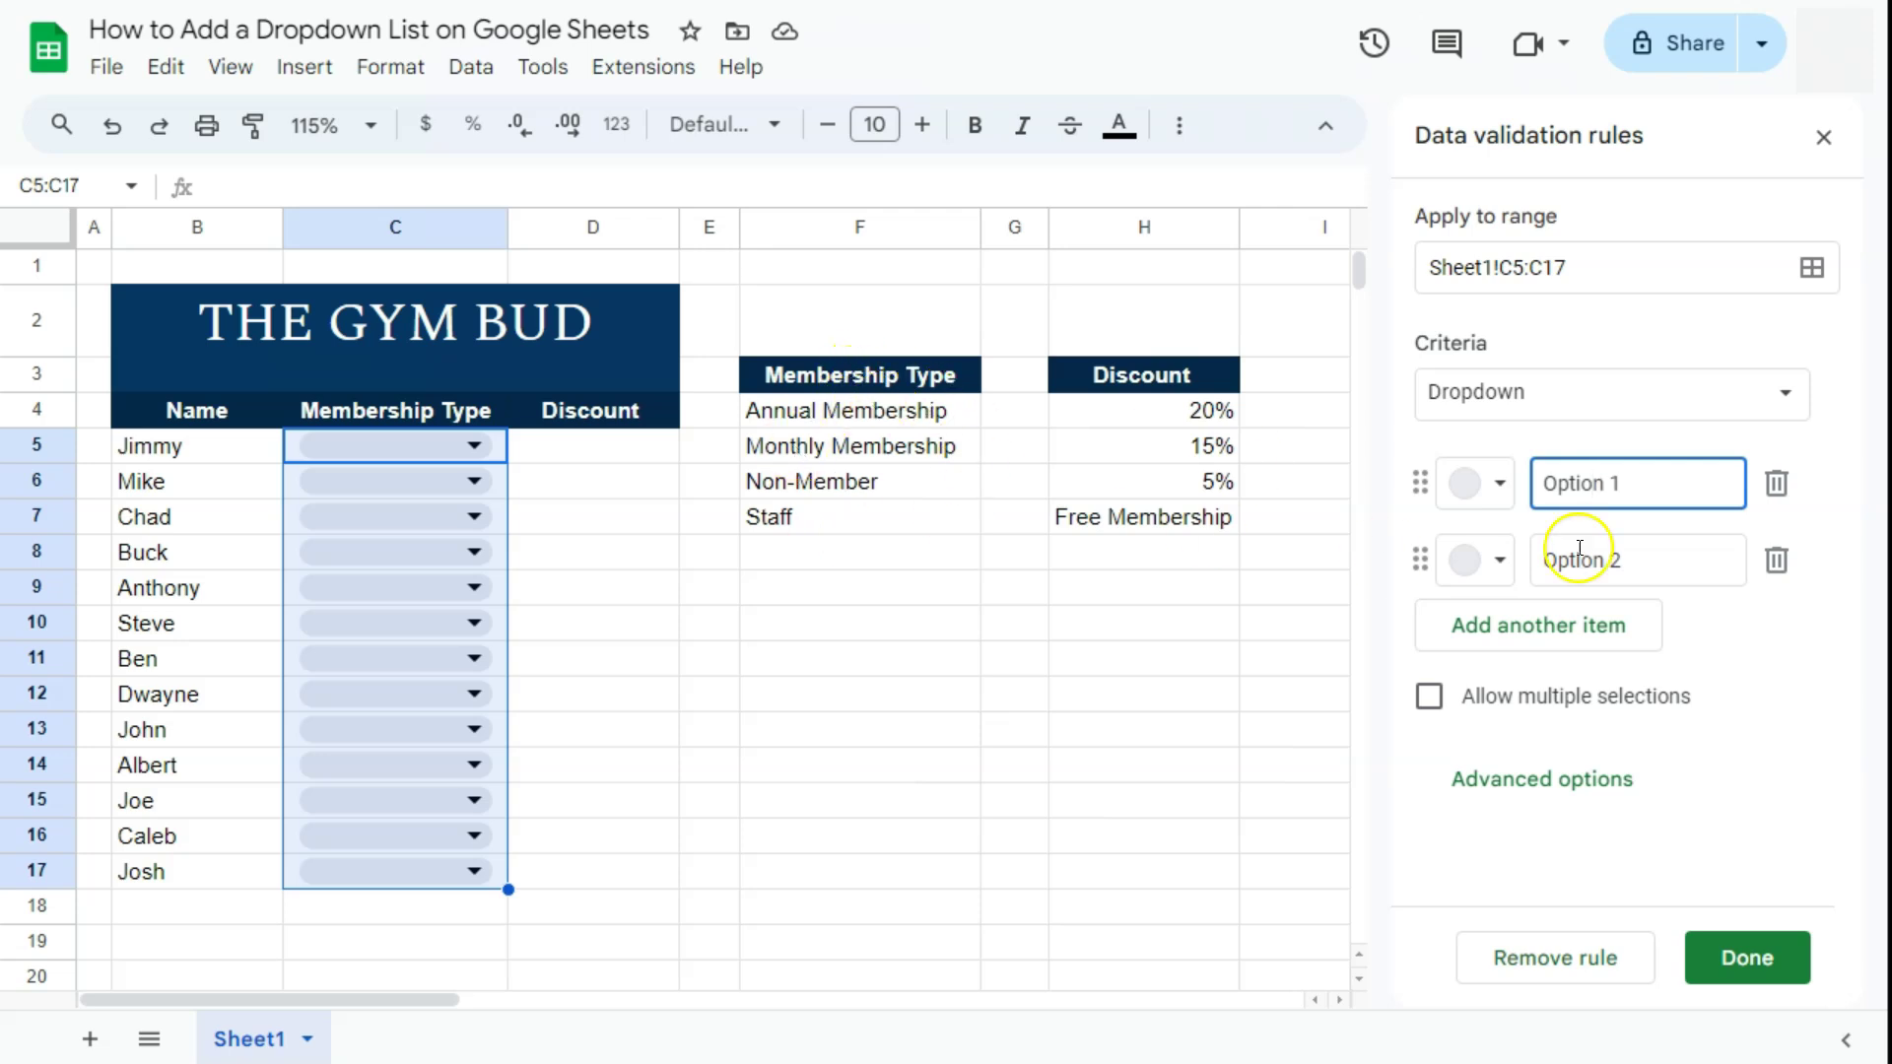
# Paste Annual Membership and Monthly Membership from F4 and F5 as the first two options
pyautogui.click(941, 414)
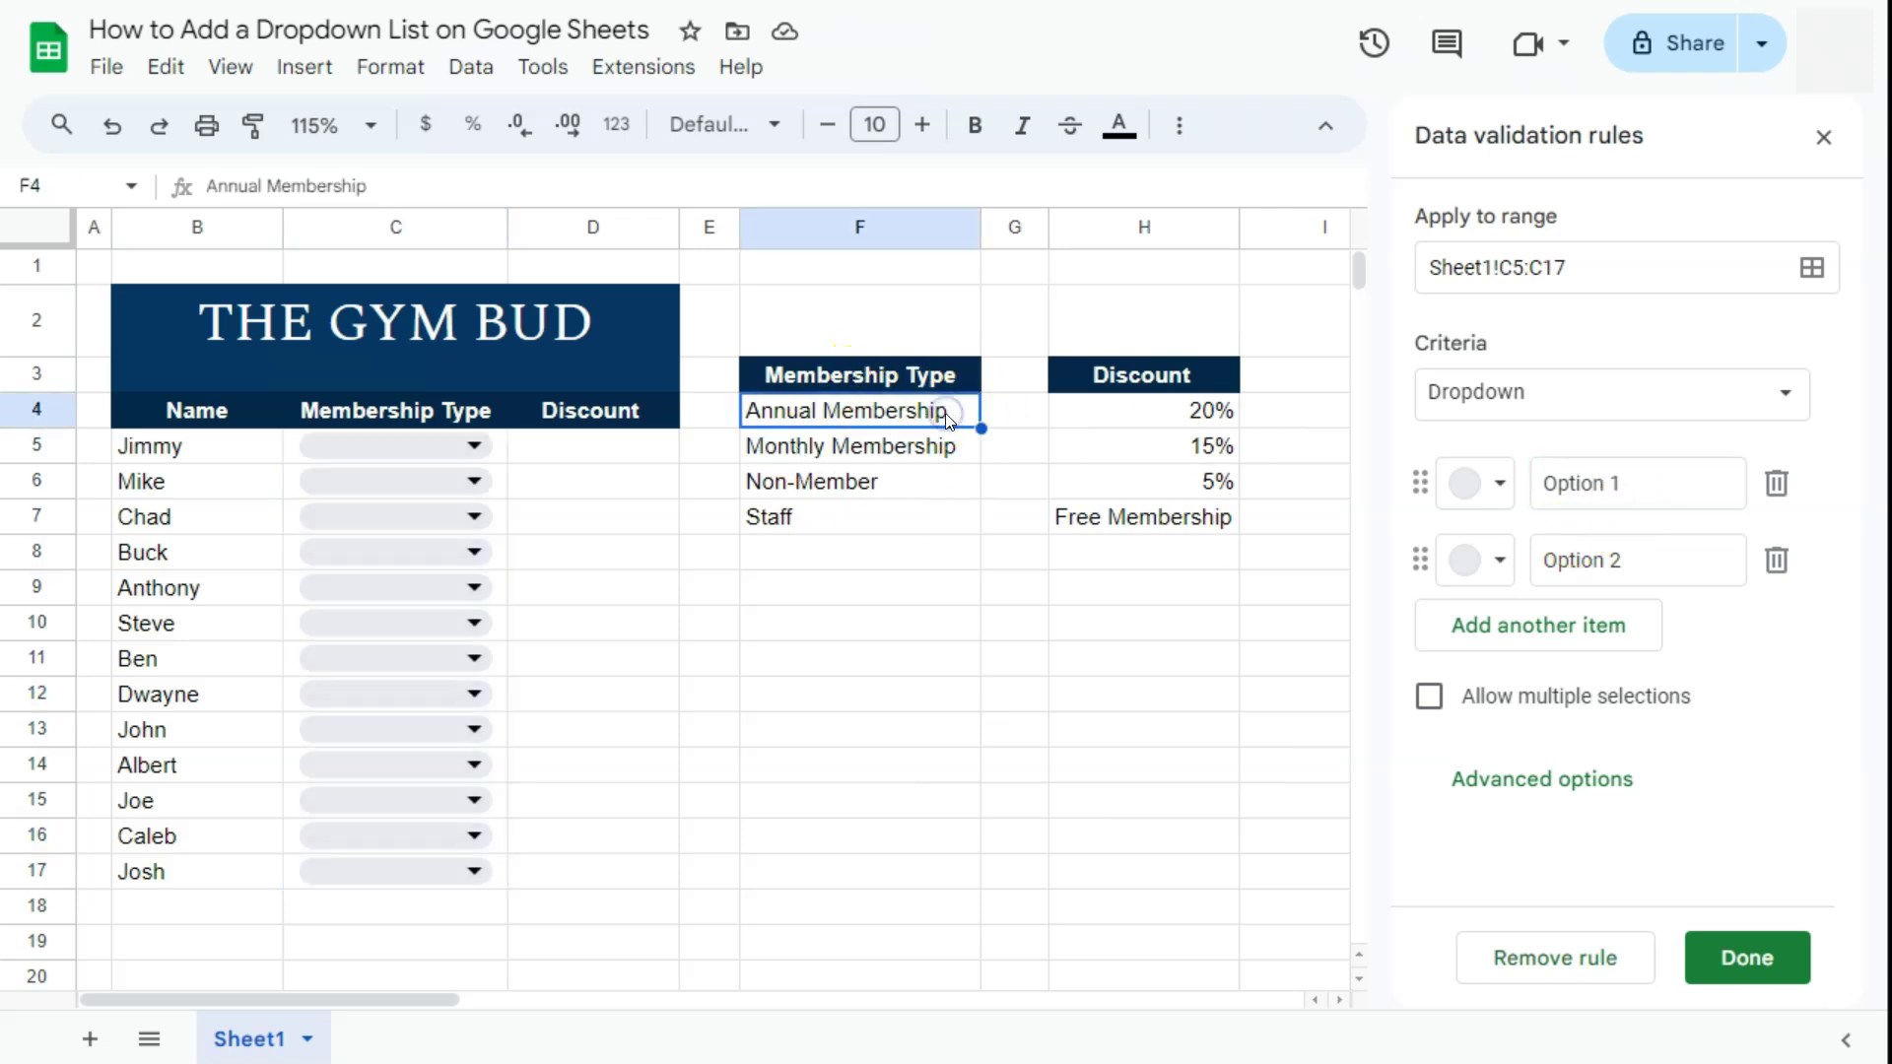
pyautogui.click(1534, 486)
pyautogui.write('Annual Membership')
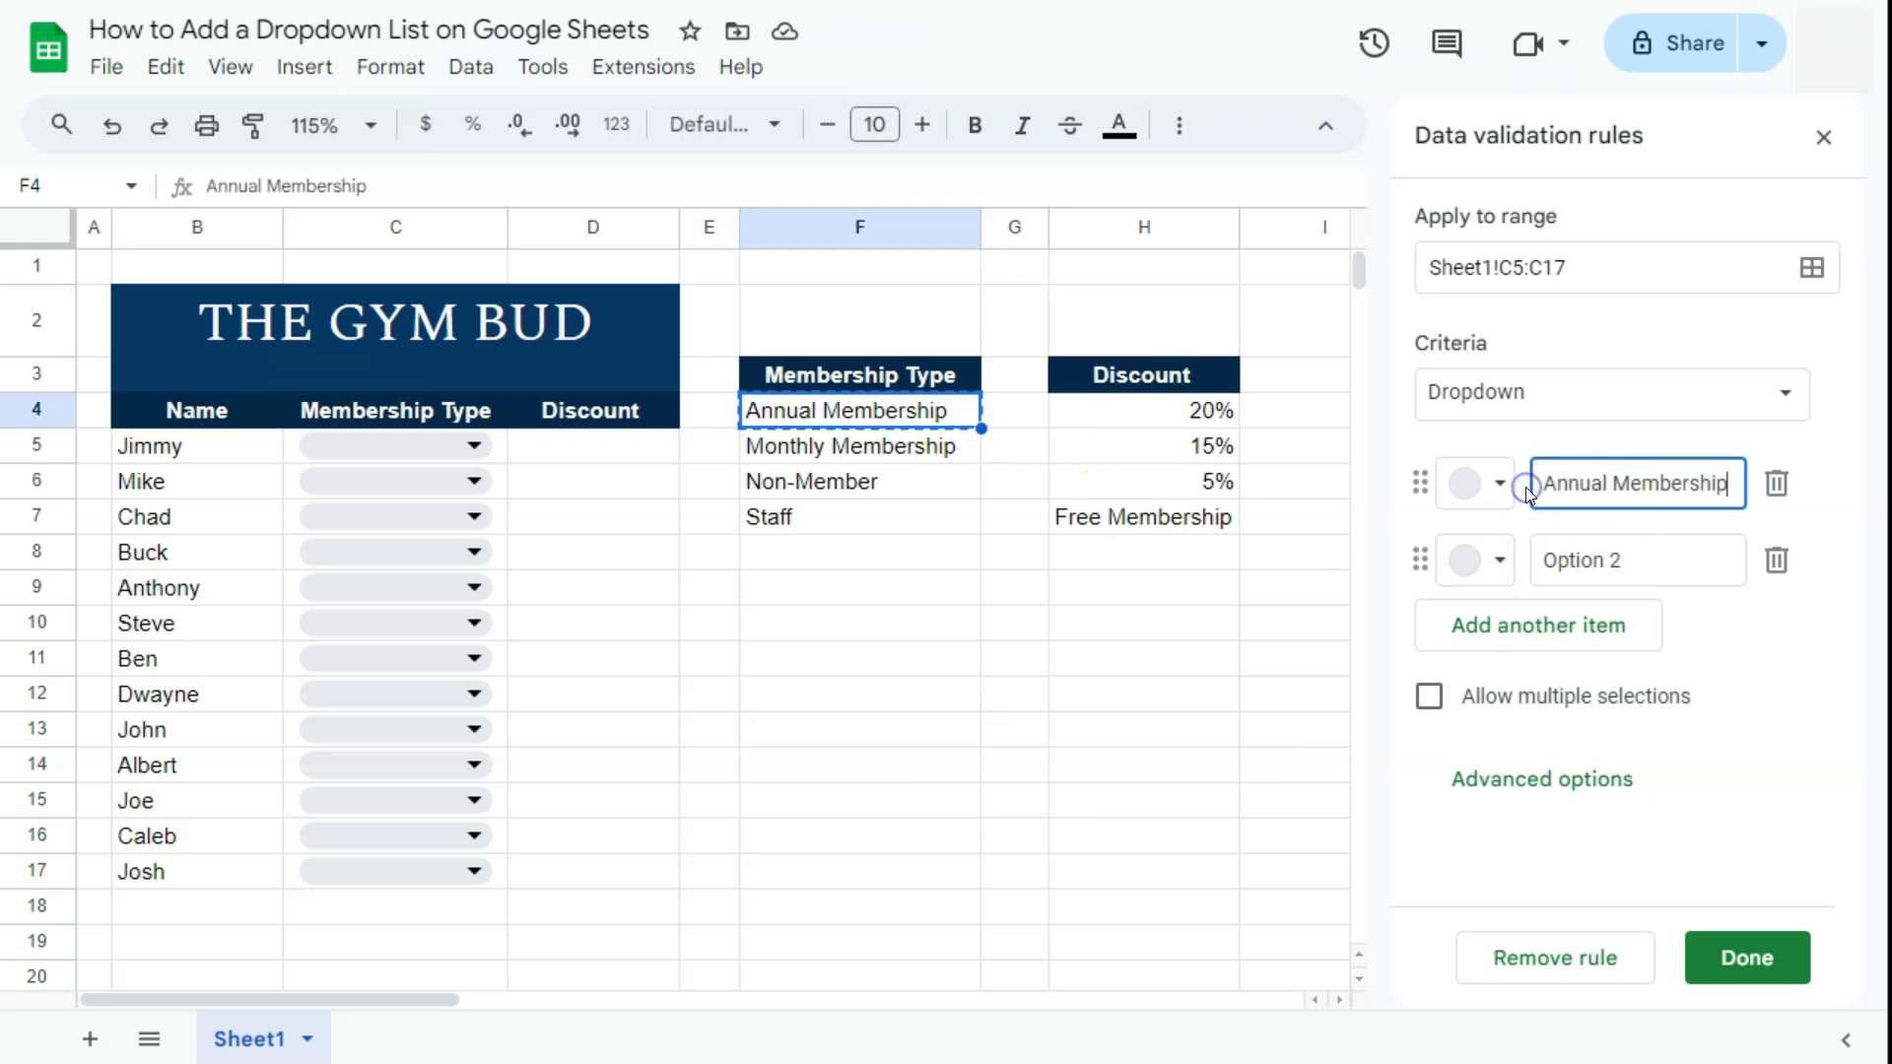
pyautogui.click(961, 443)
pyautogui.hotkey('ctrl', 'c')
pyautogui.click(1621, 561)
pyautogui.hotkey('ctrl', 'v')
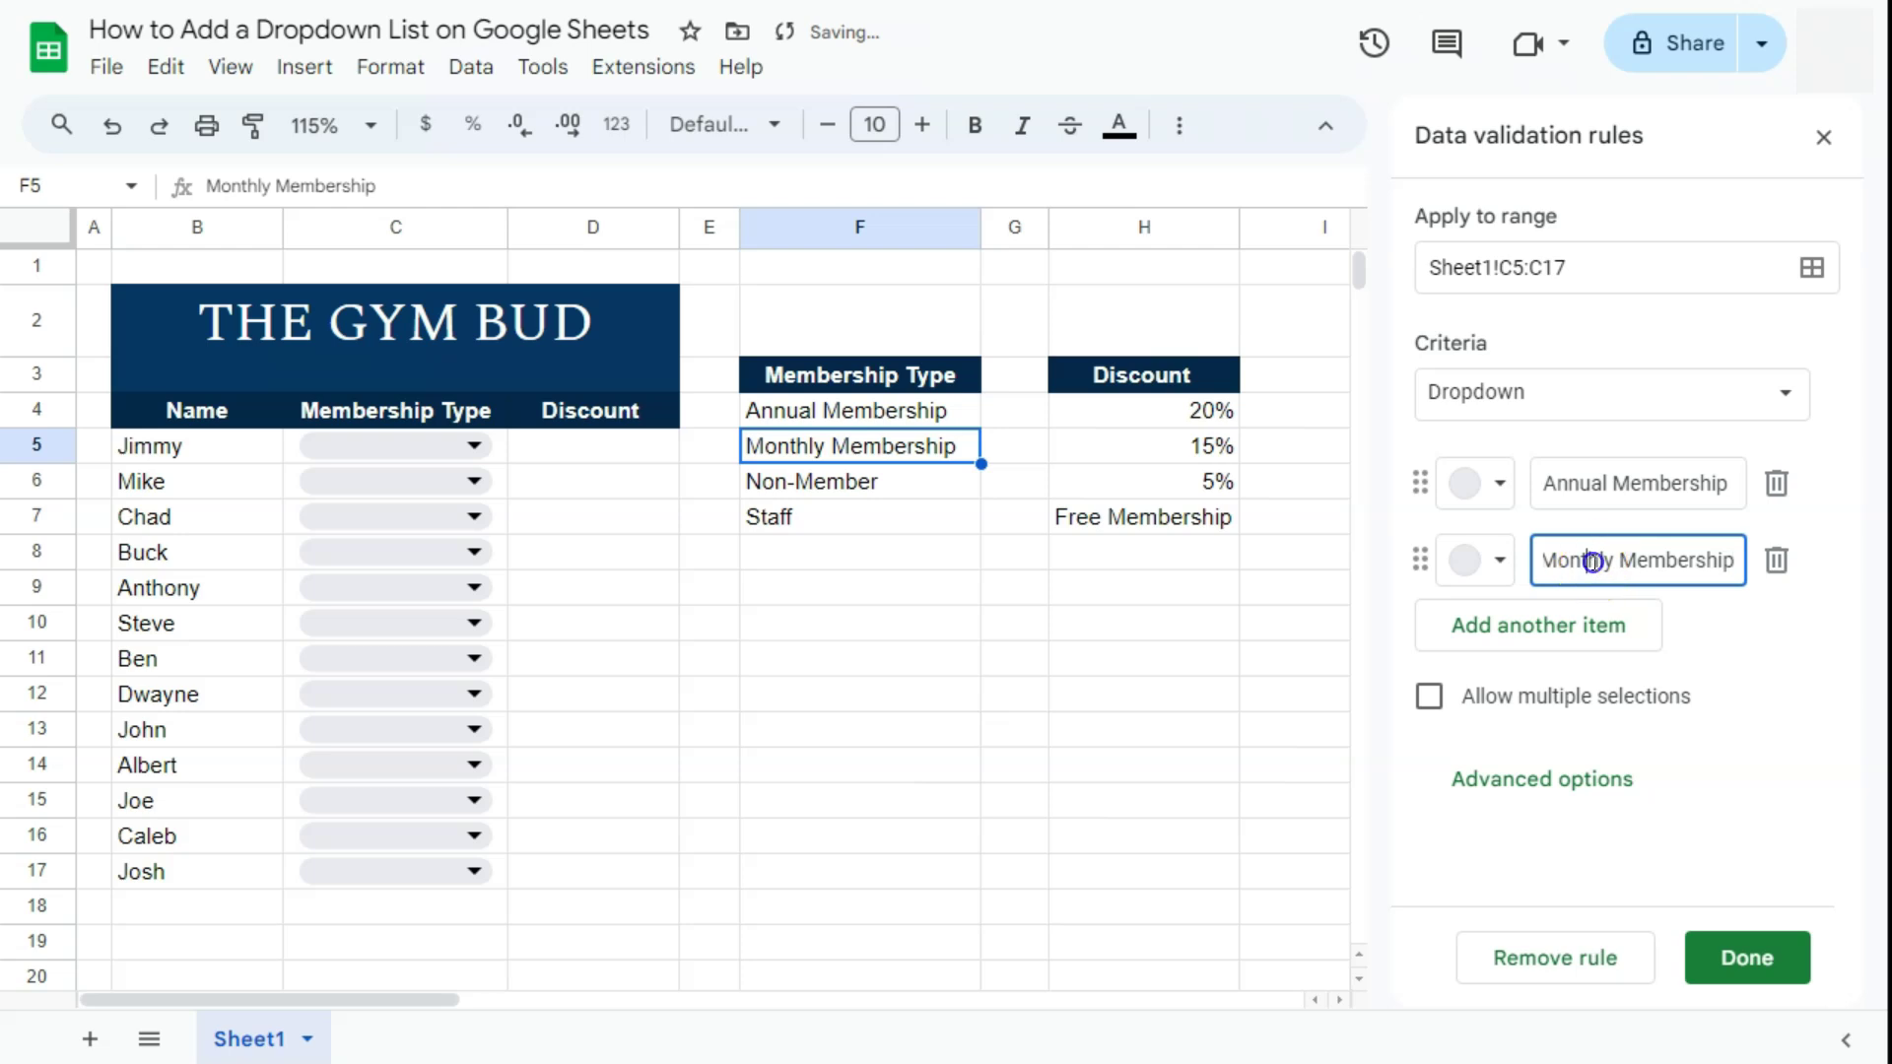
pyautogui.tripleClick(1594, 562)
# Add third and fourth options Non-Member and Staff, copied from F6 and F7
pyautogui.click(1529, 628)
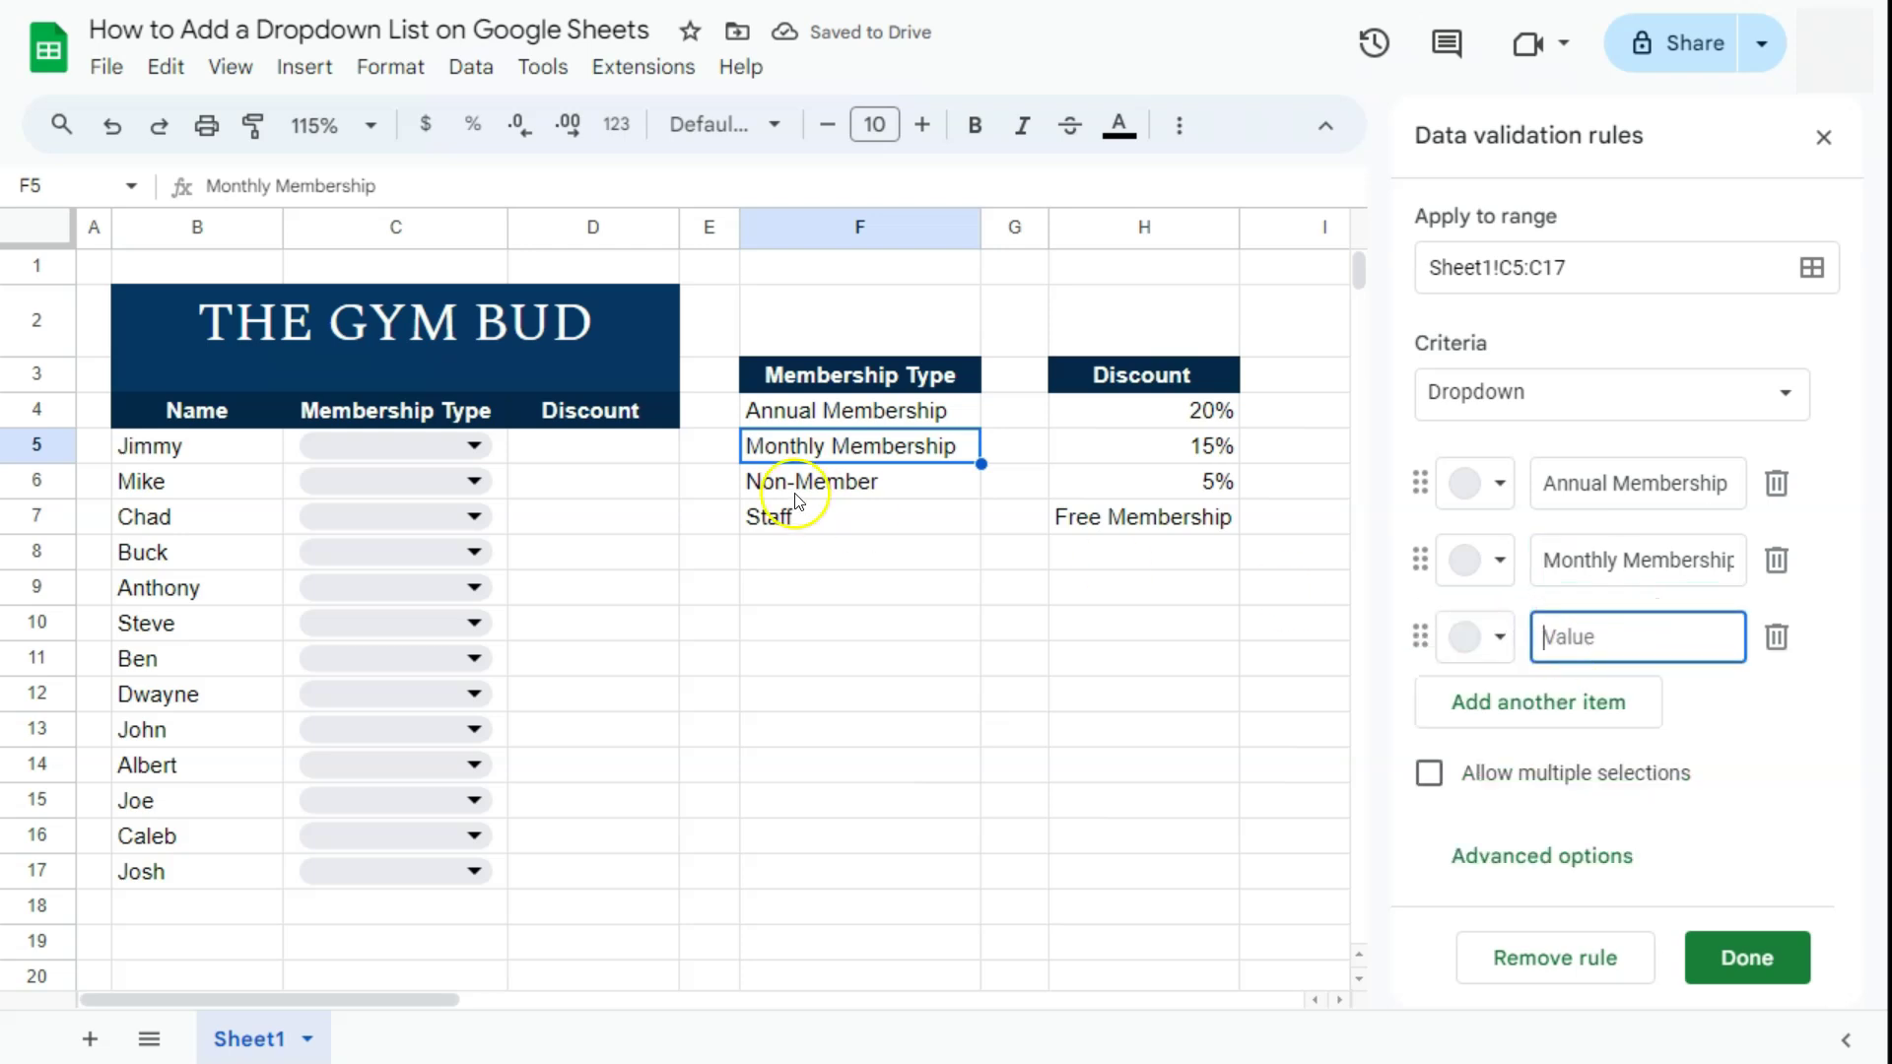
pyautogui.click(837, 487)
pyautogui.hotkey('ctrl', 'c')
pyautogui.click(1599, 637)
pyautogui.hotkey('ctrl', 'v')
pyautogui.click(1595, 709)
pyautogui.click(824, 520)
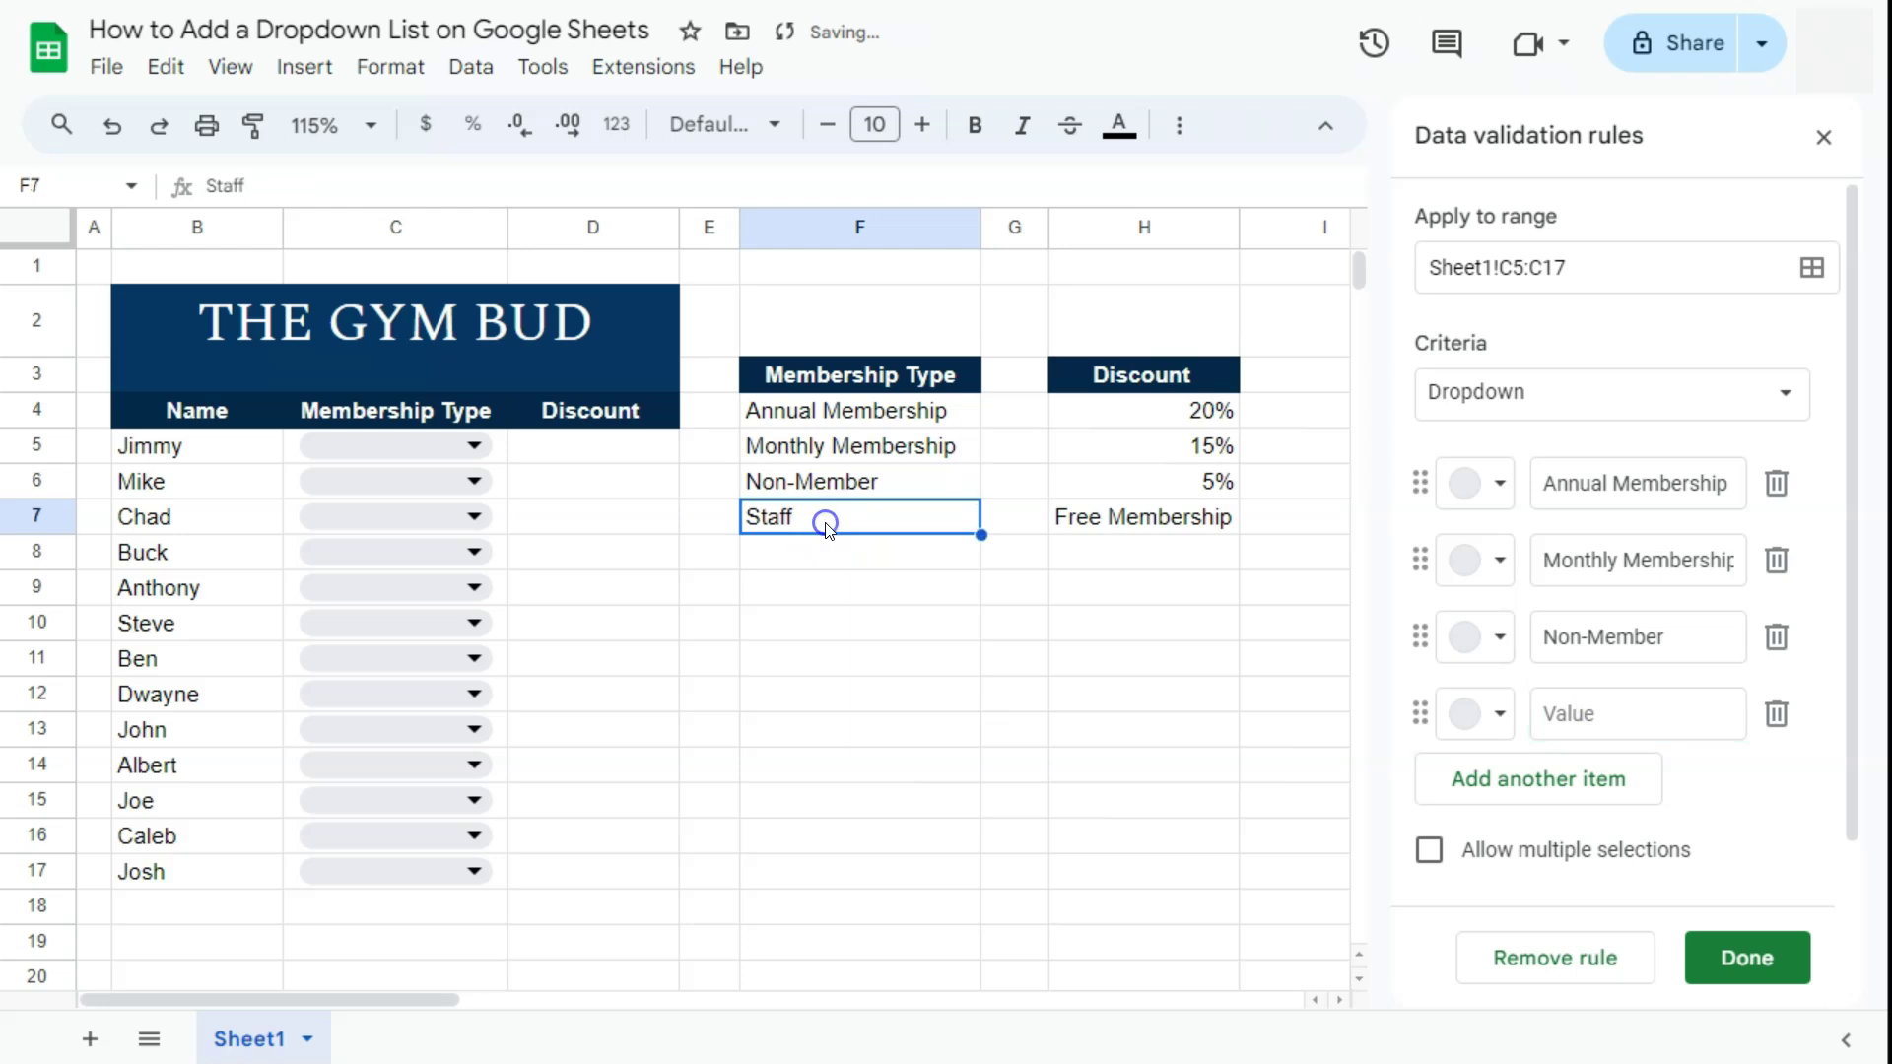
pyautogui.hotkey('ctrl', 'c')
pyautogui.click(1606, 714)
pyautogui.hotkey('ctrl', 'v')
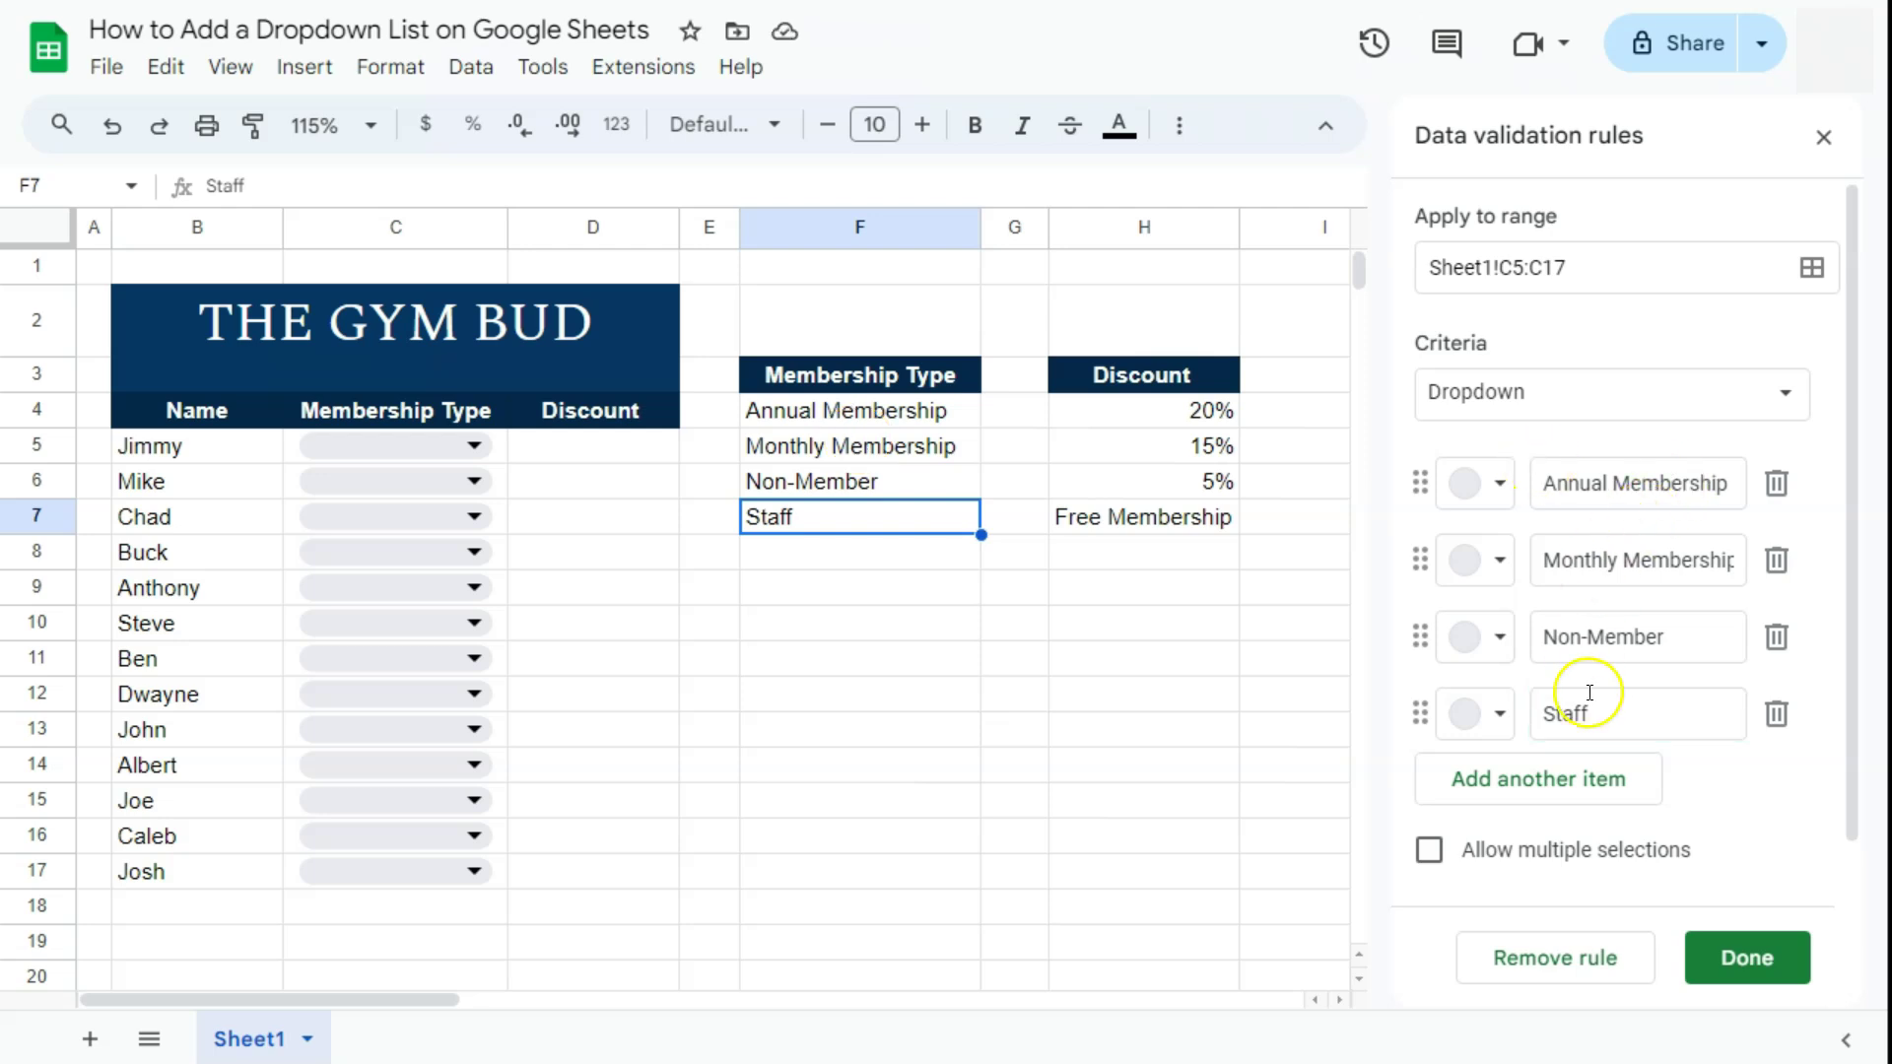
# Pick Monthly Membership for C5, Annual Membership for C6 and Staff for C7
pyautogui.click(476, 449)
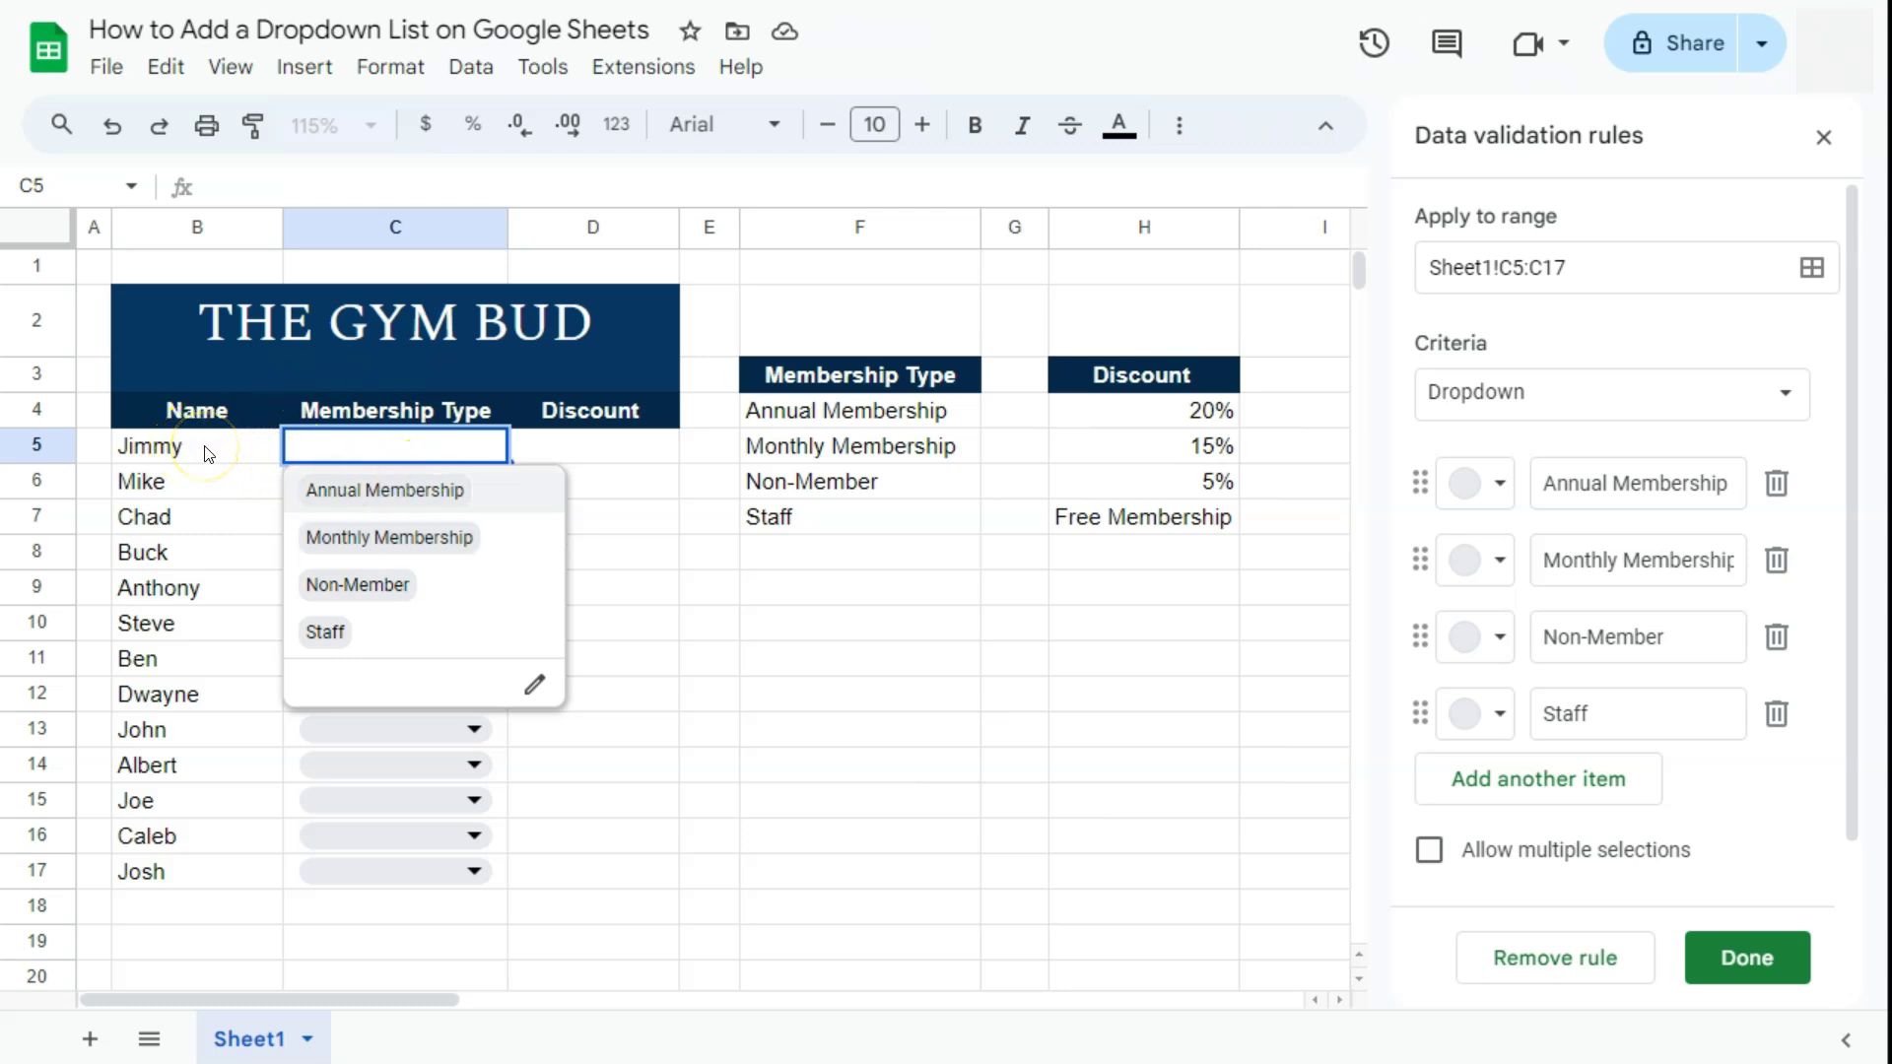
pyautogui.click(417, 534)
pyautogui.click(402, 483)
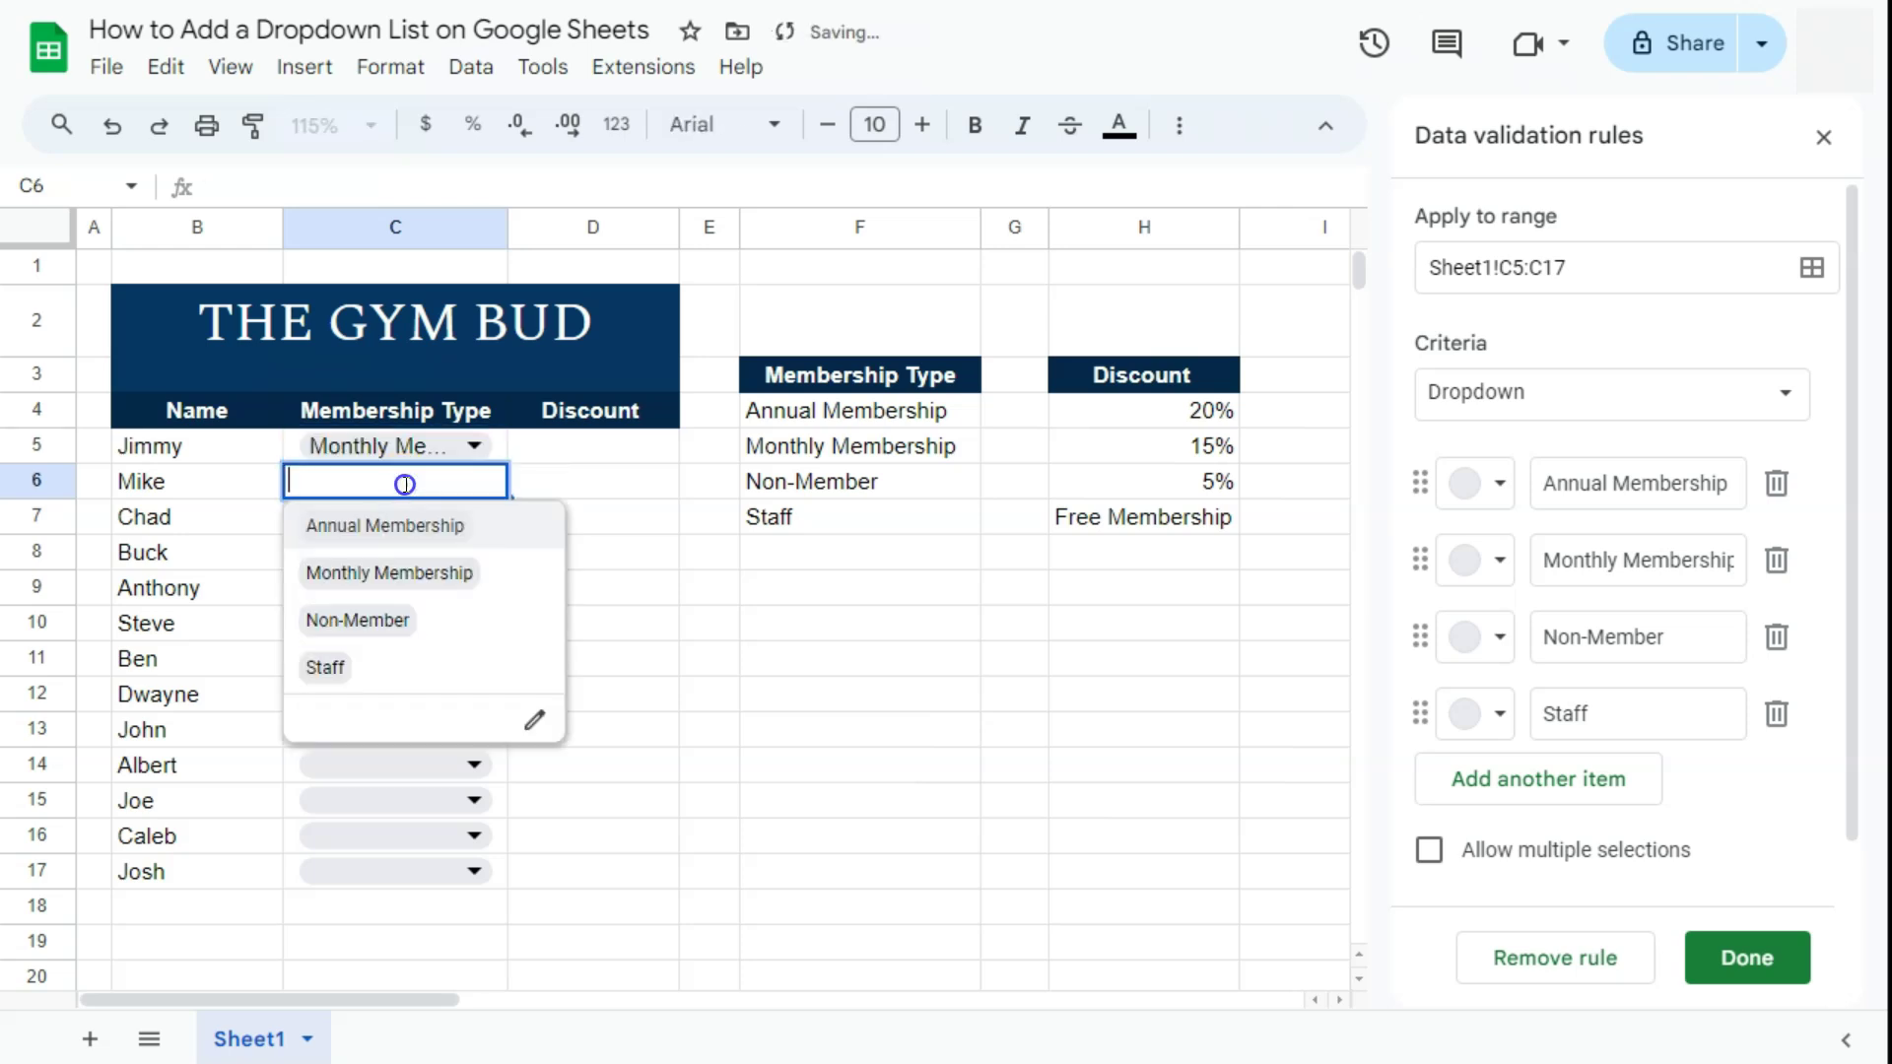
pyautogui.click(402, 528)
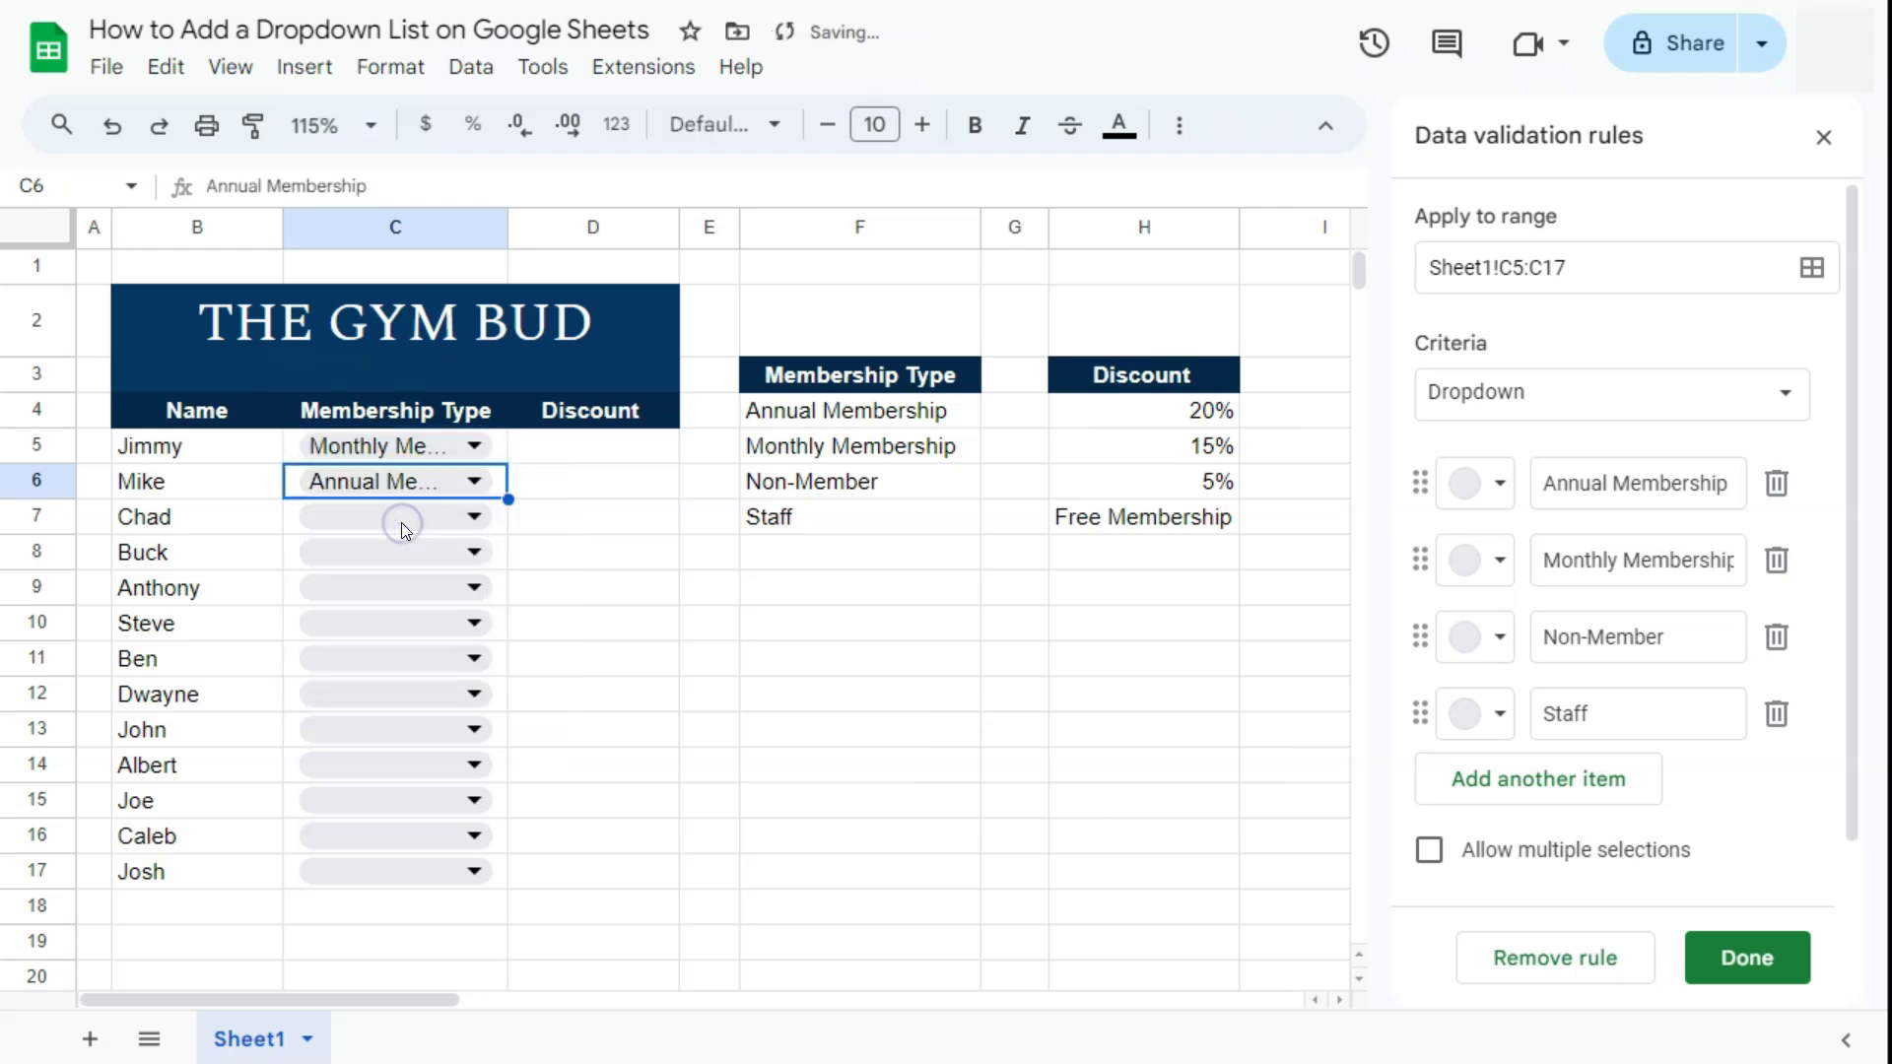
pyautogui.click(400, 523)
pyautogui.click(331, 701)
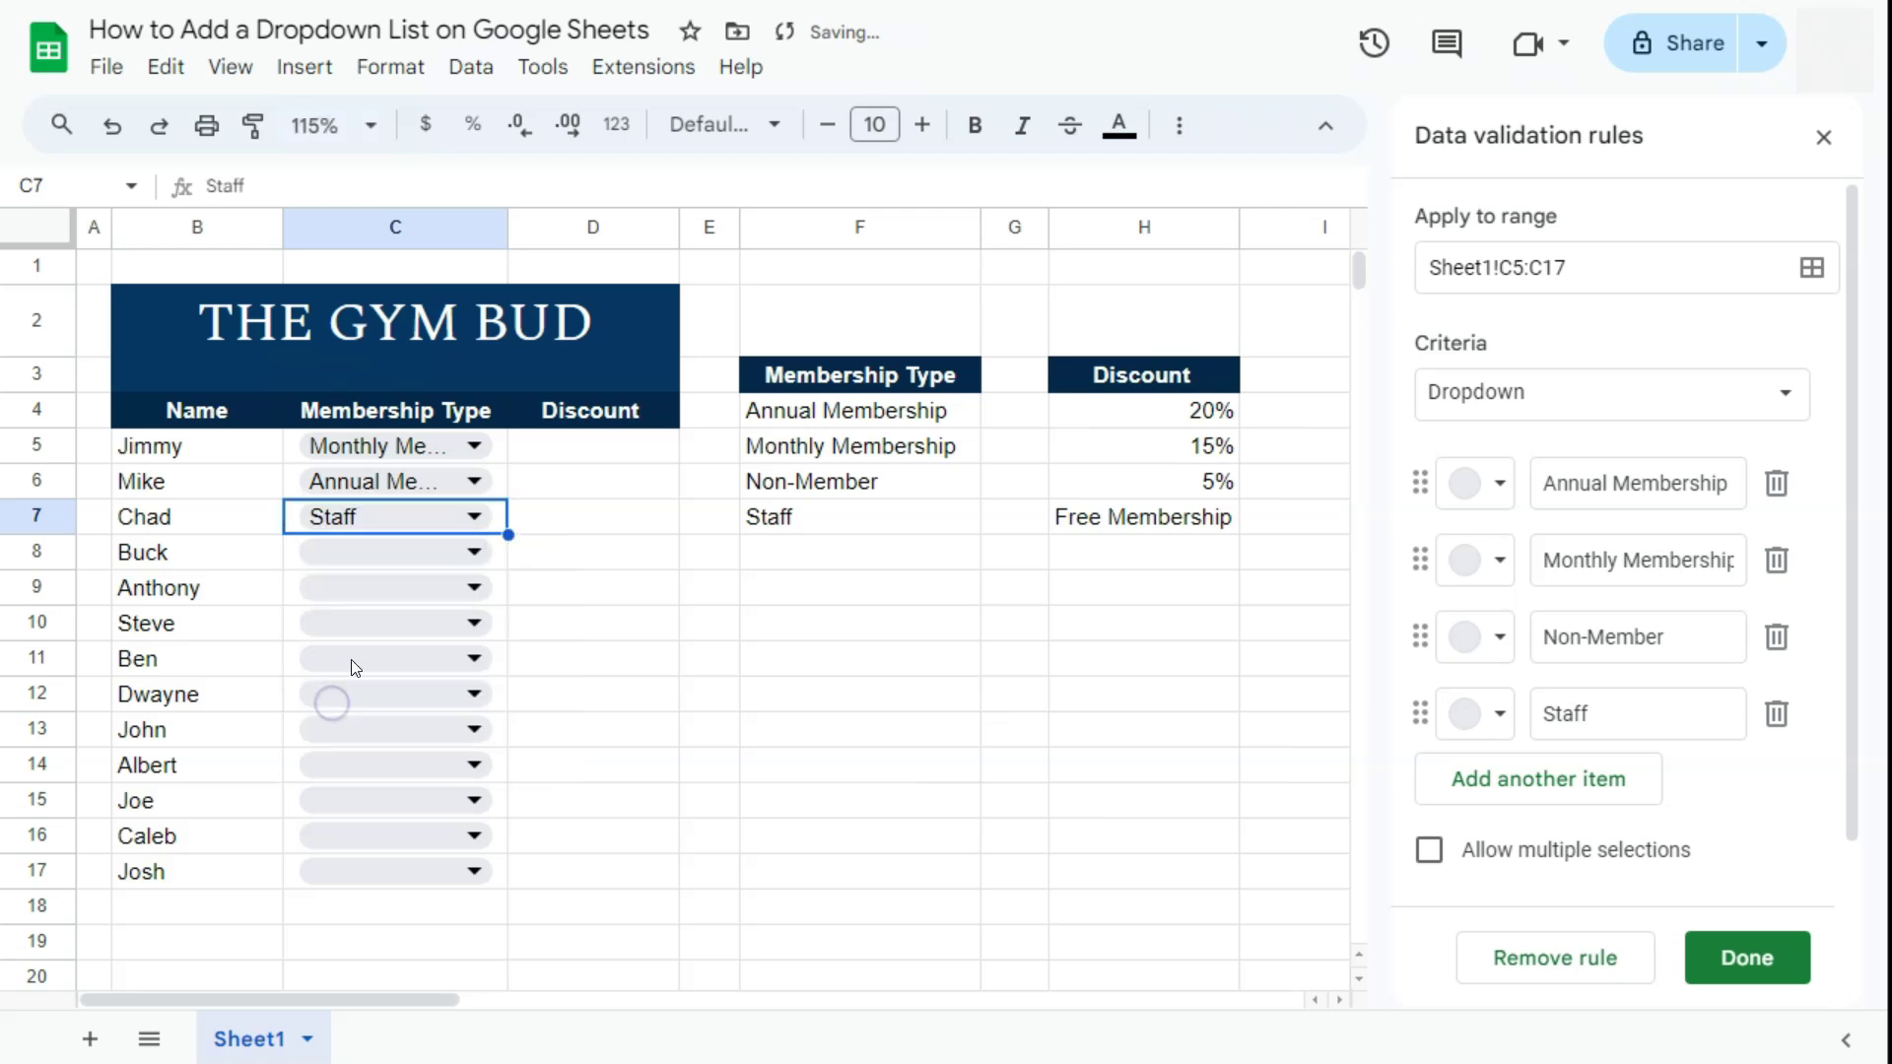
pyautogui.click(476, 451)
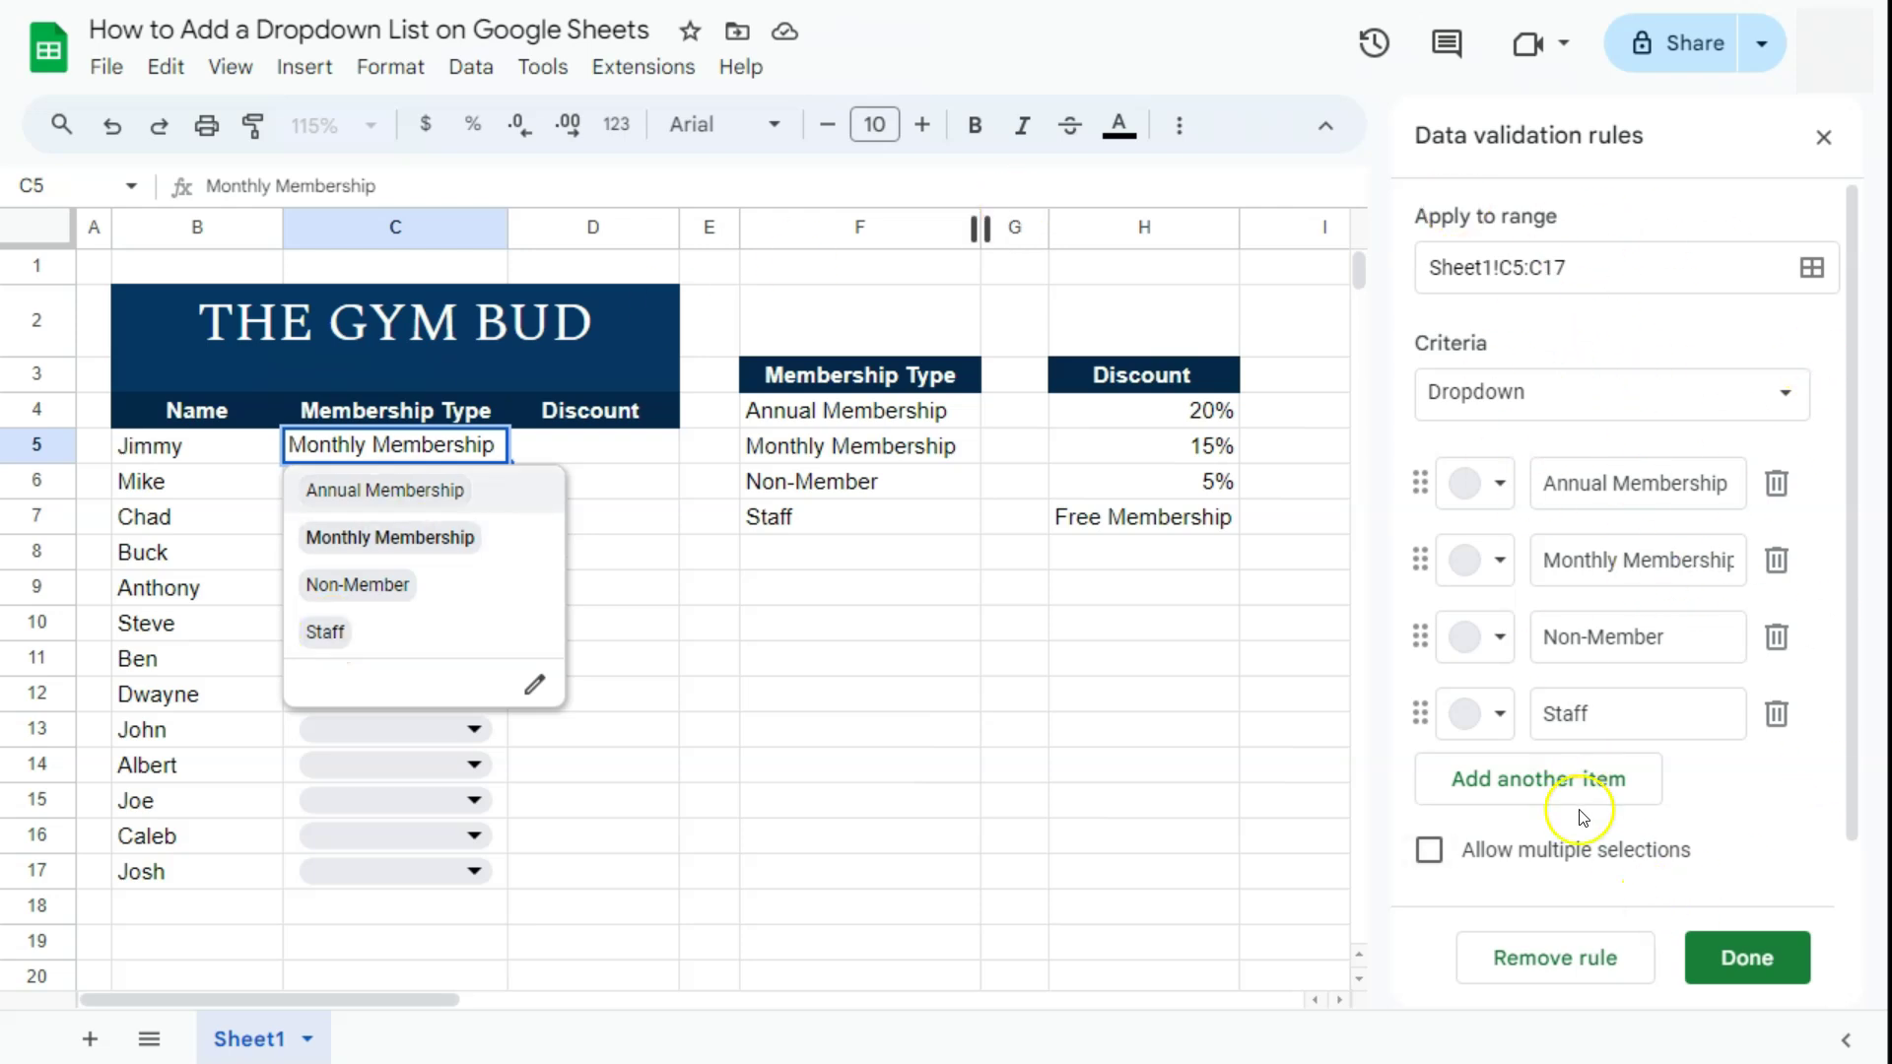
# Save the dropdown rule, close the validation panel, and reopen C5's rule for editing
pyautogui.click(1744, 954)
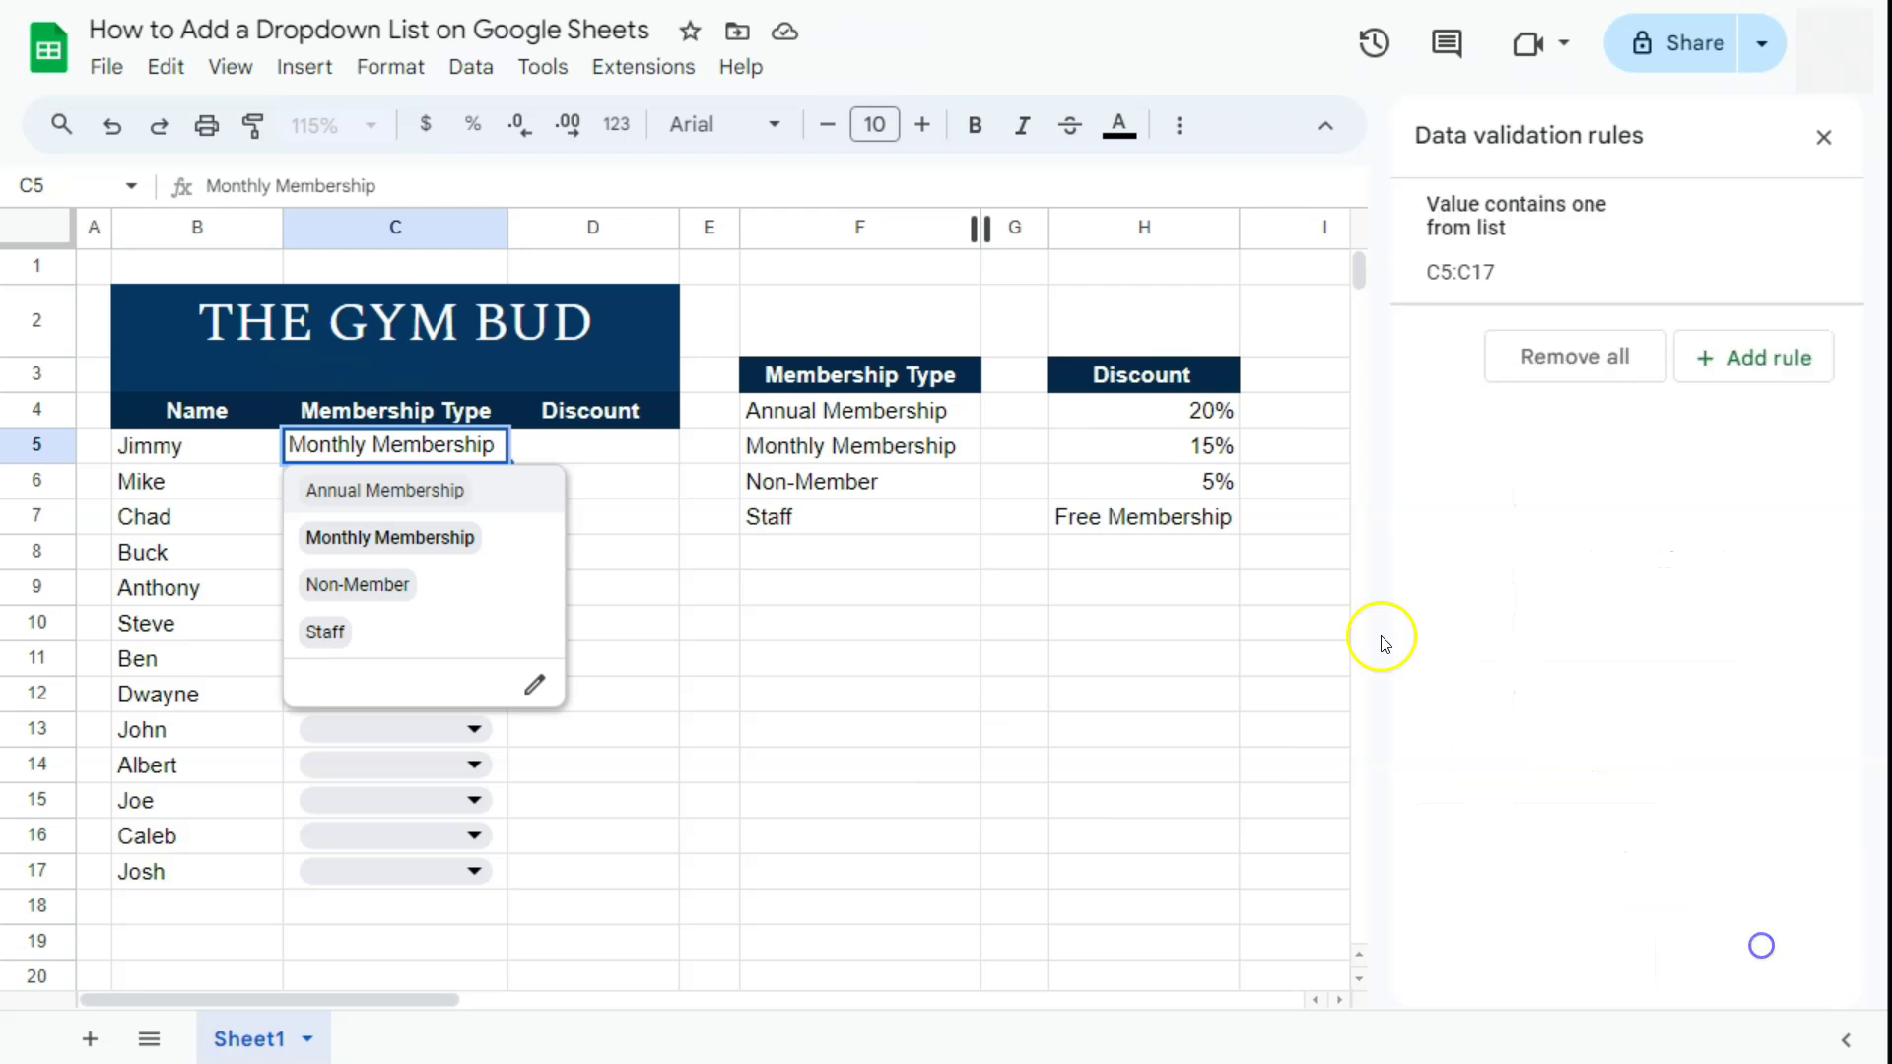
pyautogui.click(1823, 138)
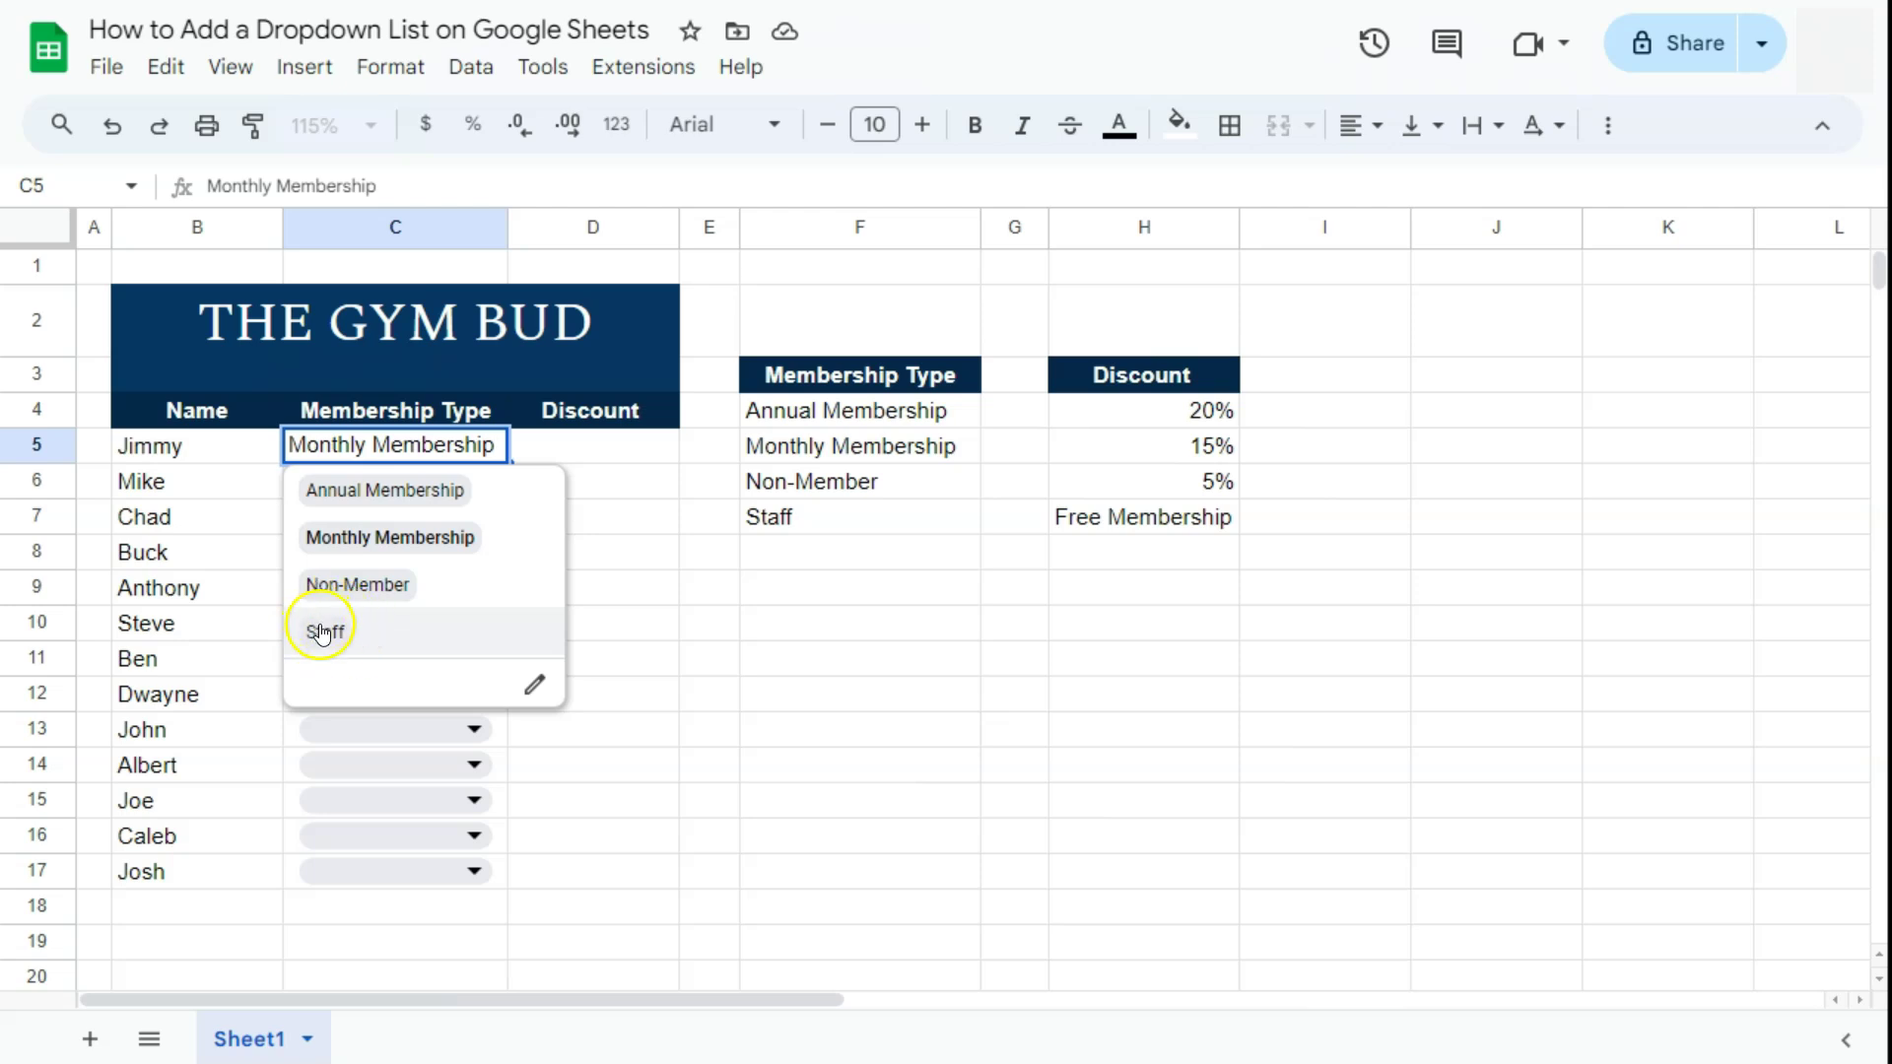
pyautogui.click(532, 685)
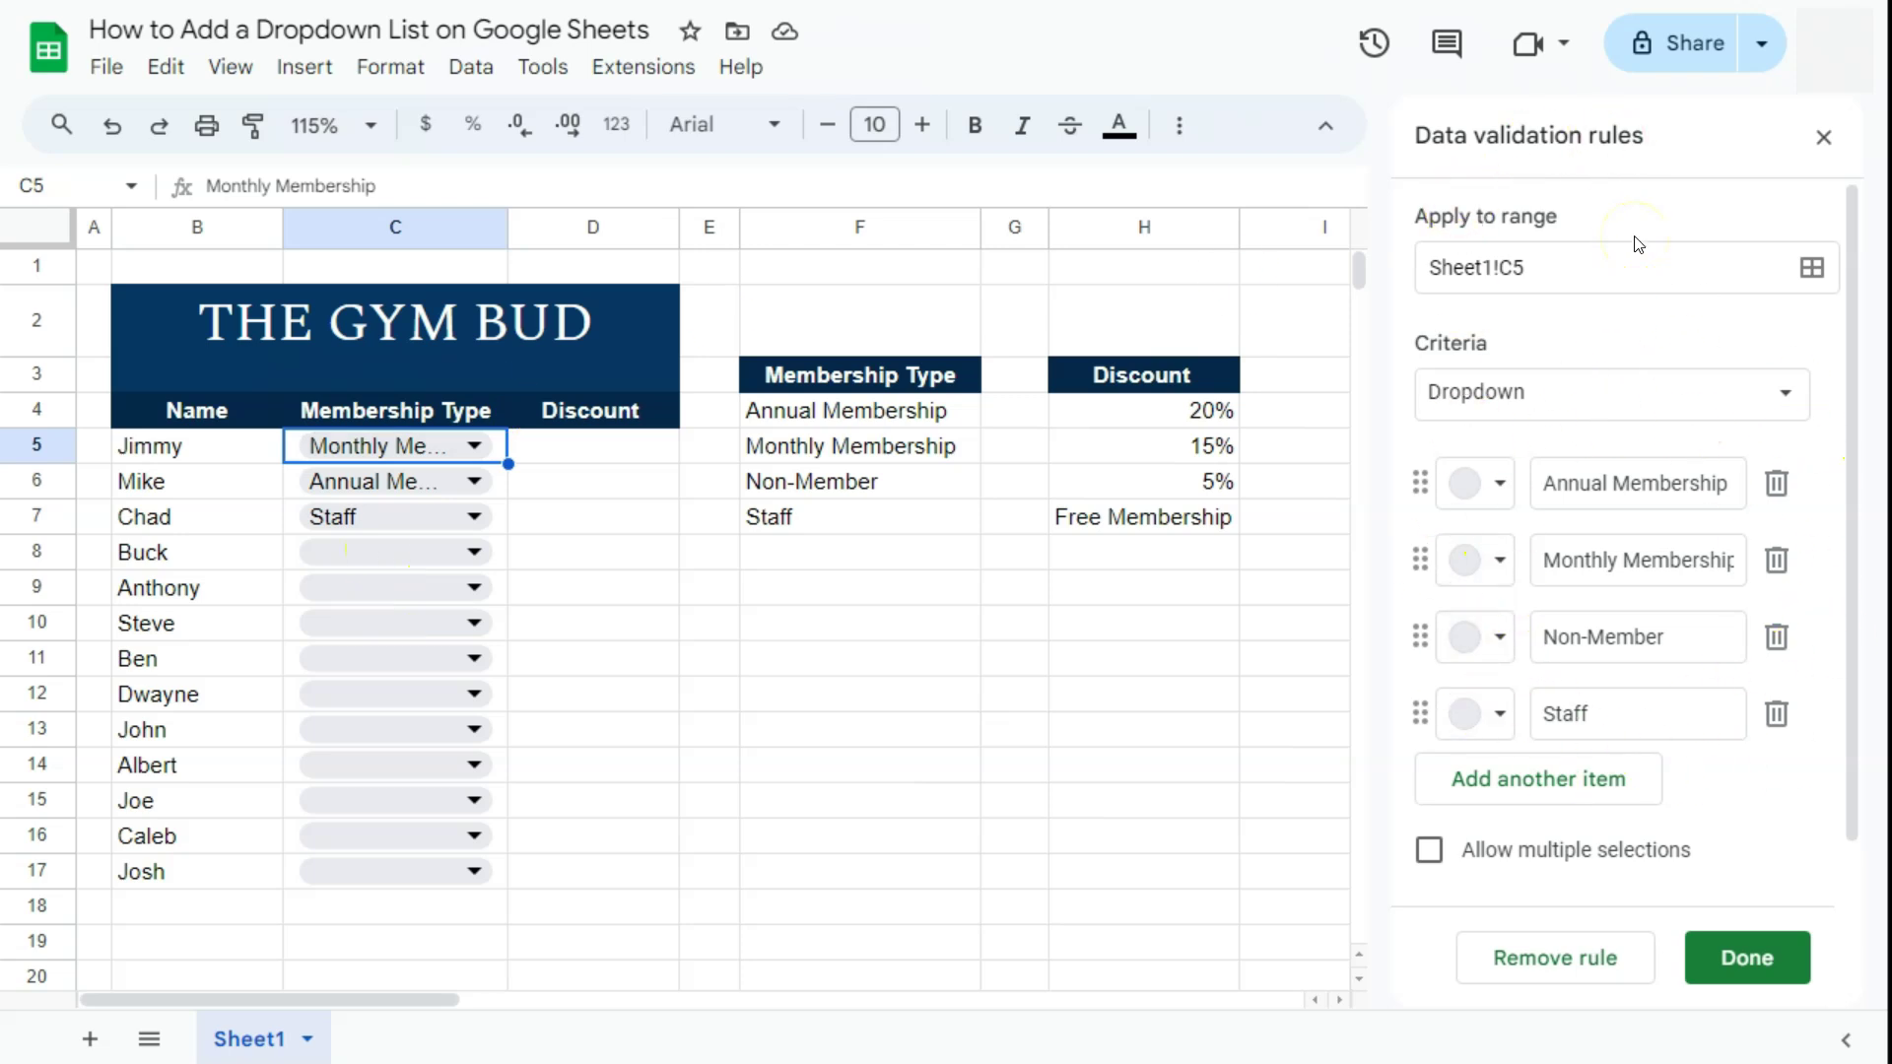
# Delete Staff from the choices, save, and apply the change to all matching dropdowns
pyautogui.click(1775, 716)
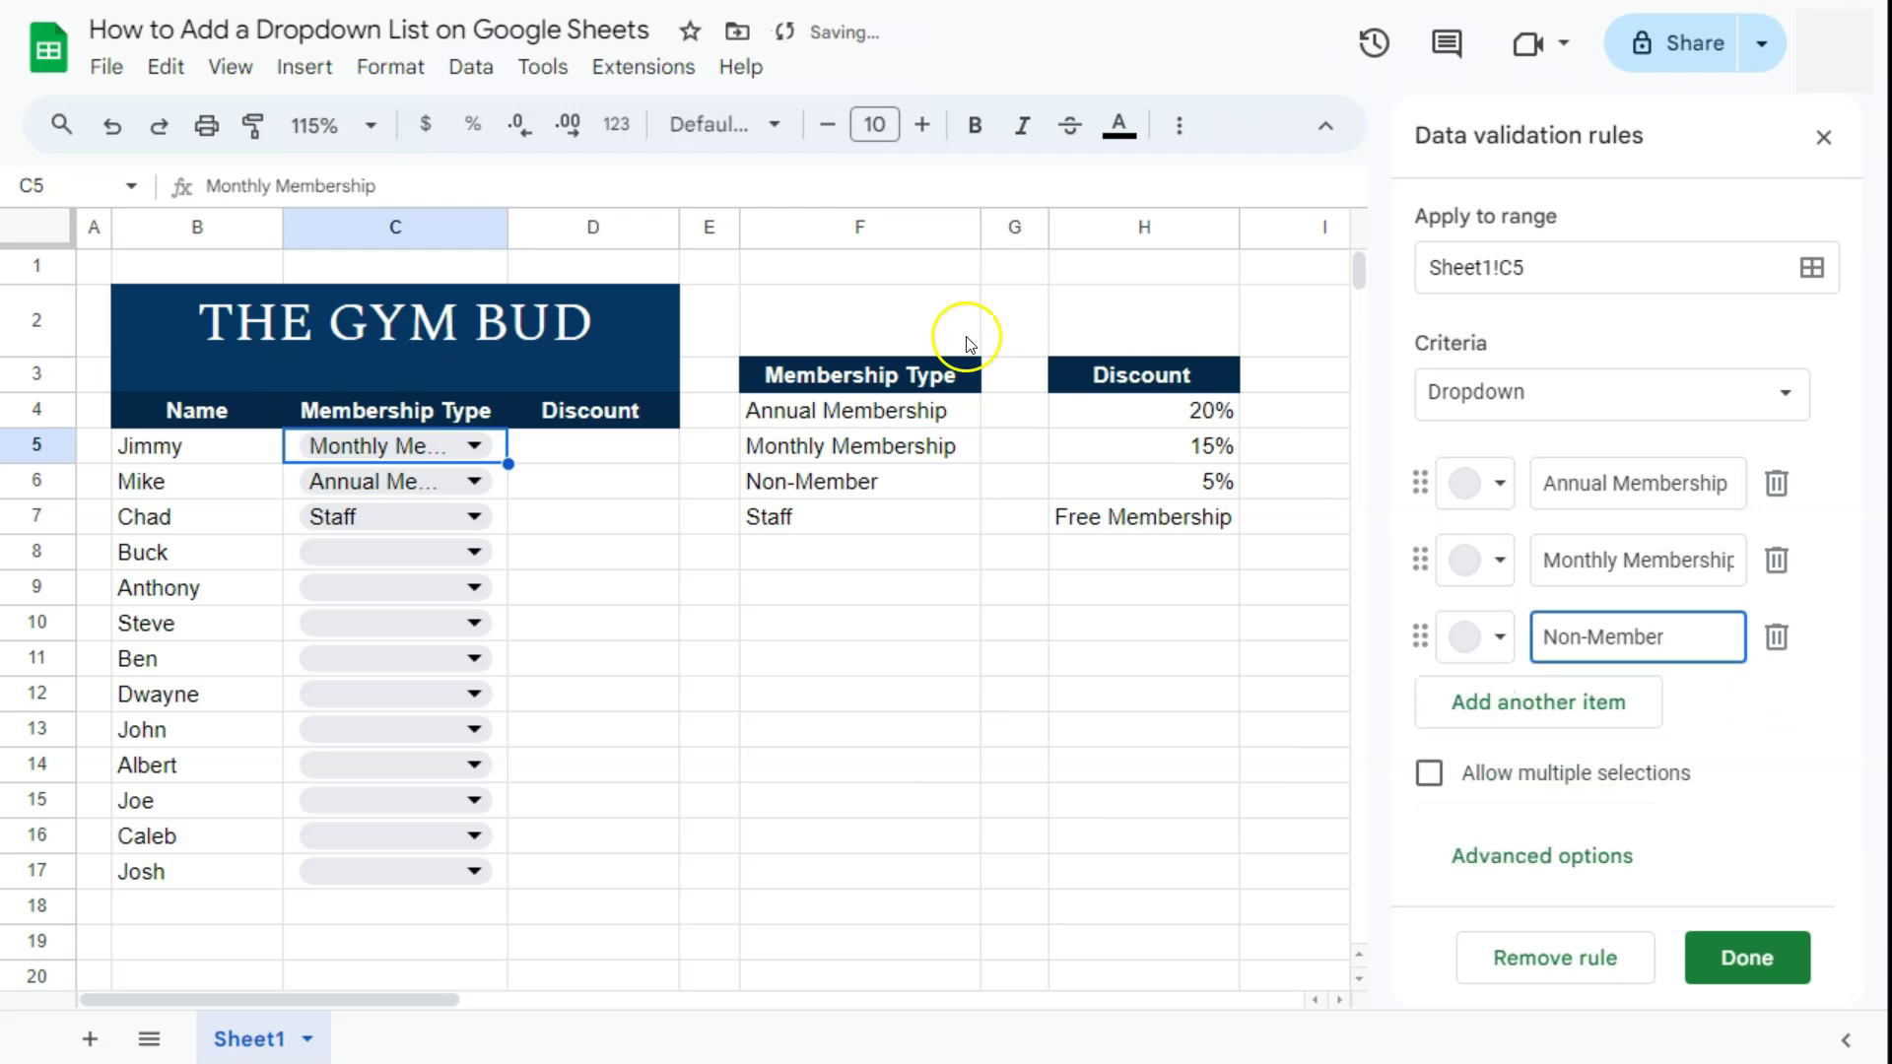
pyautogui.click(474, 445)
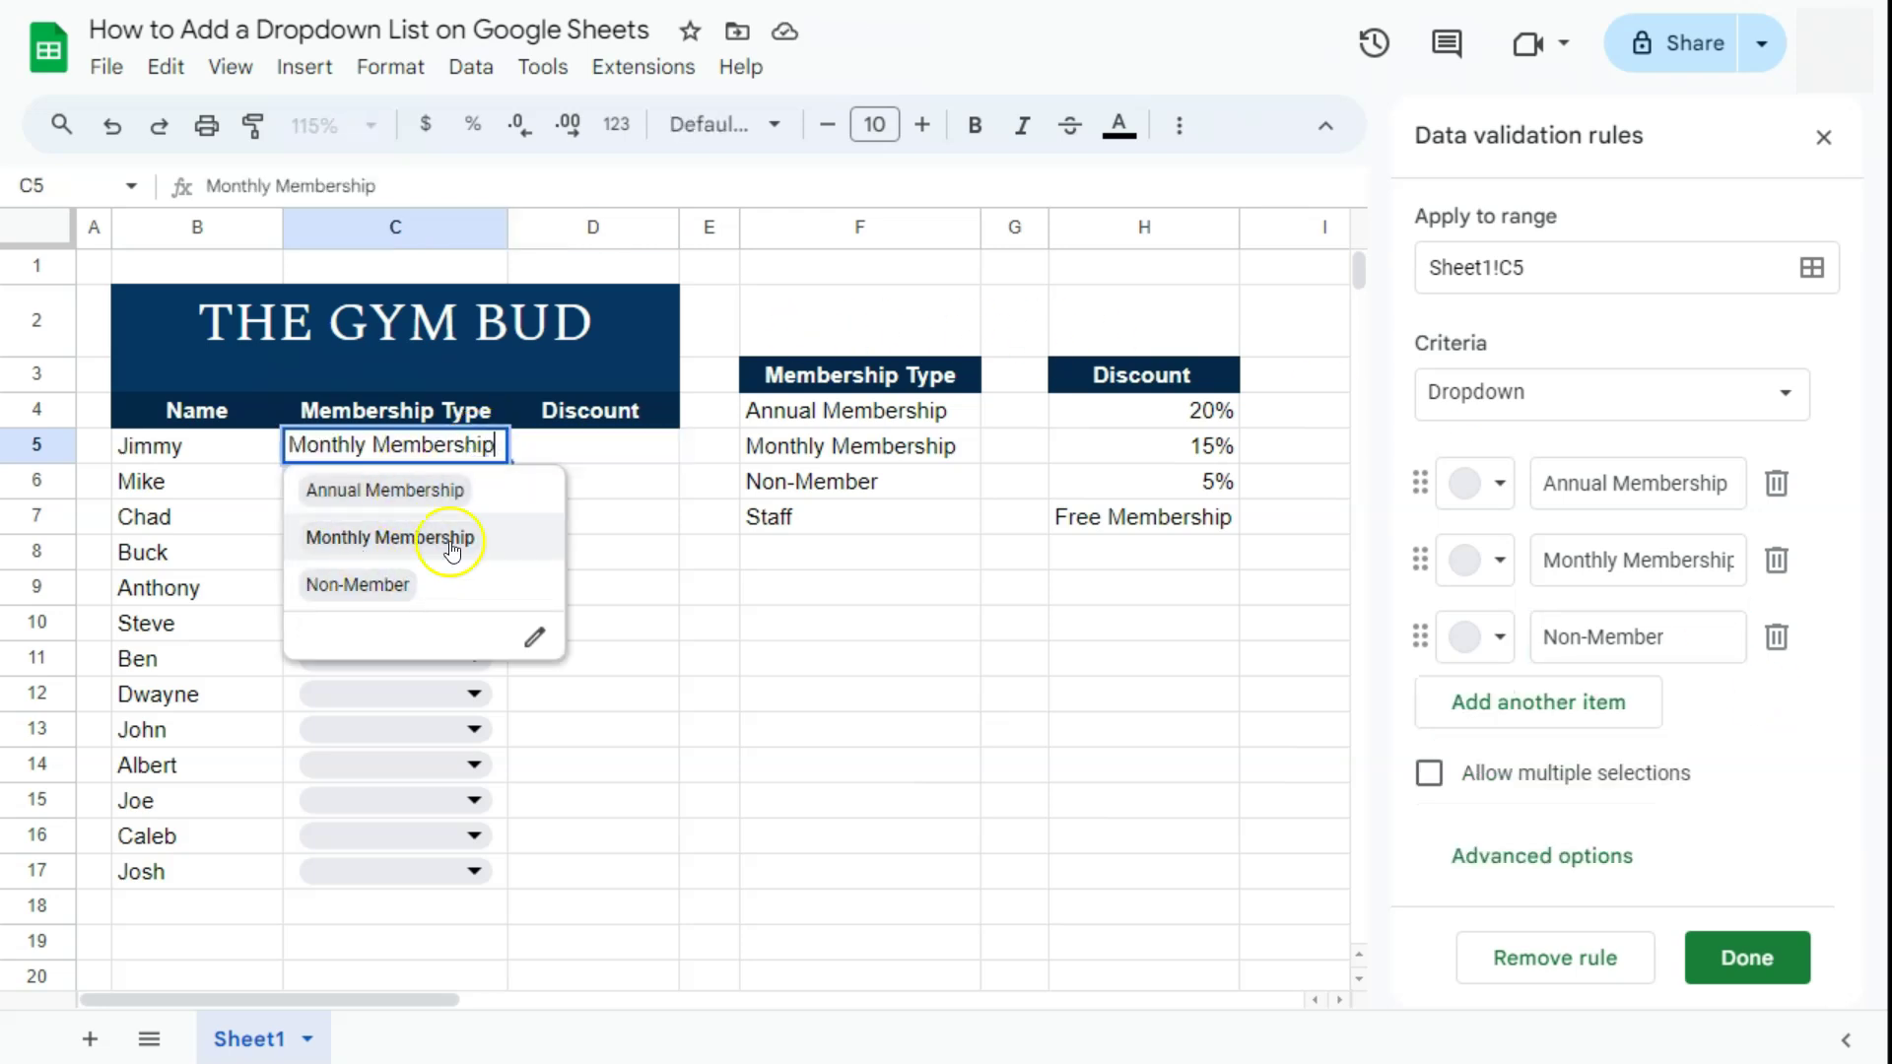
pyautogui.click(526, 446)
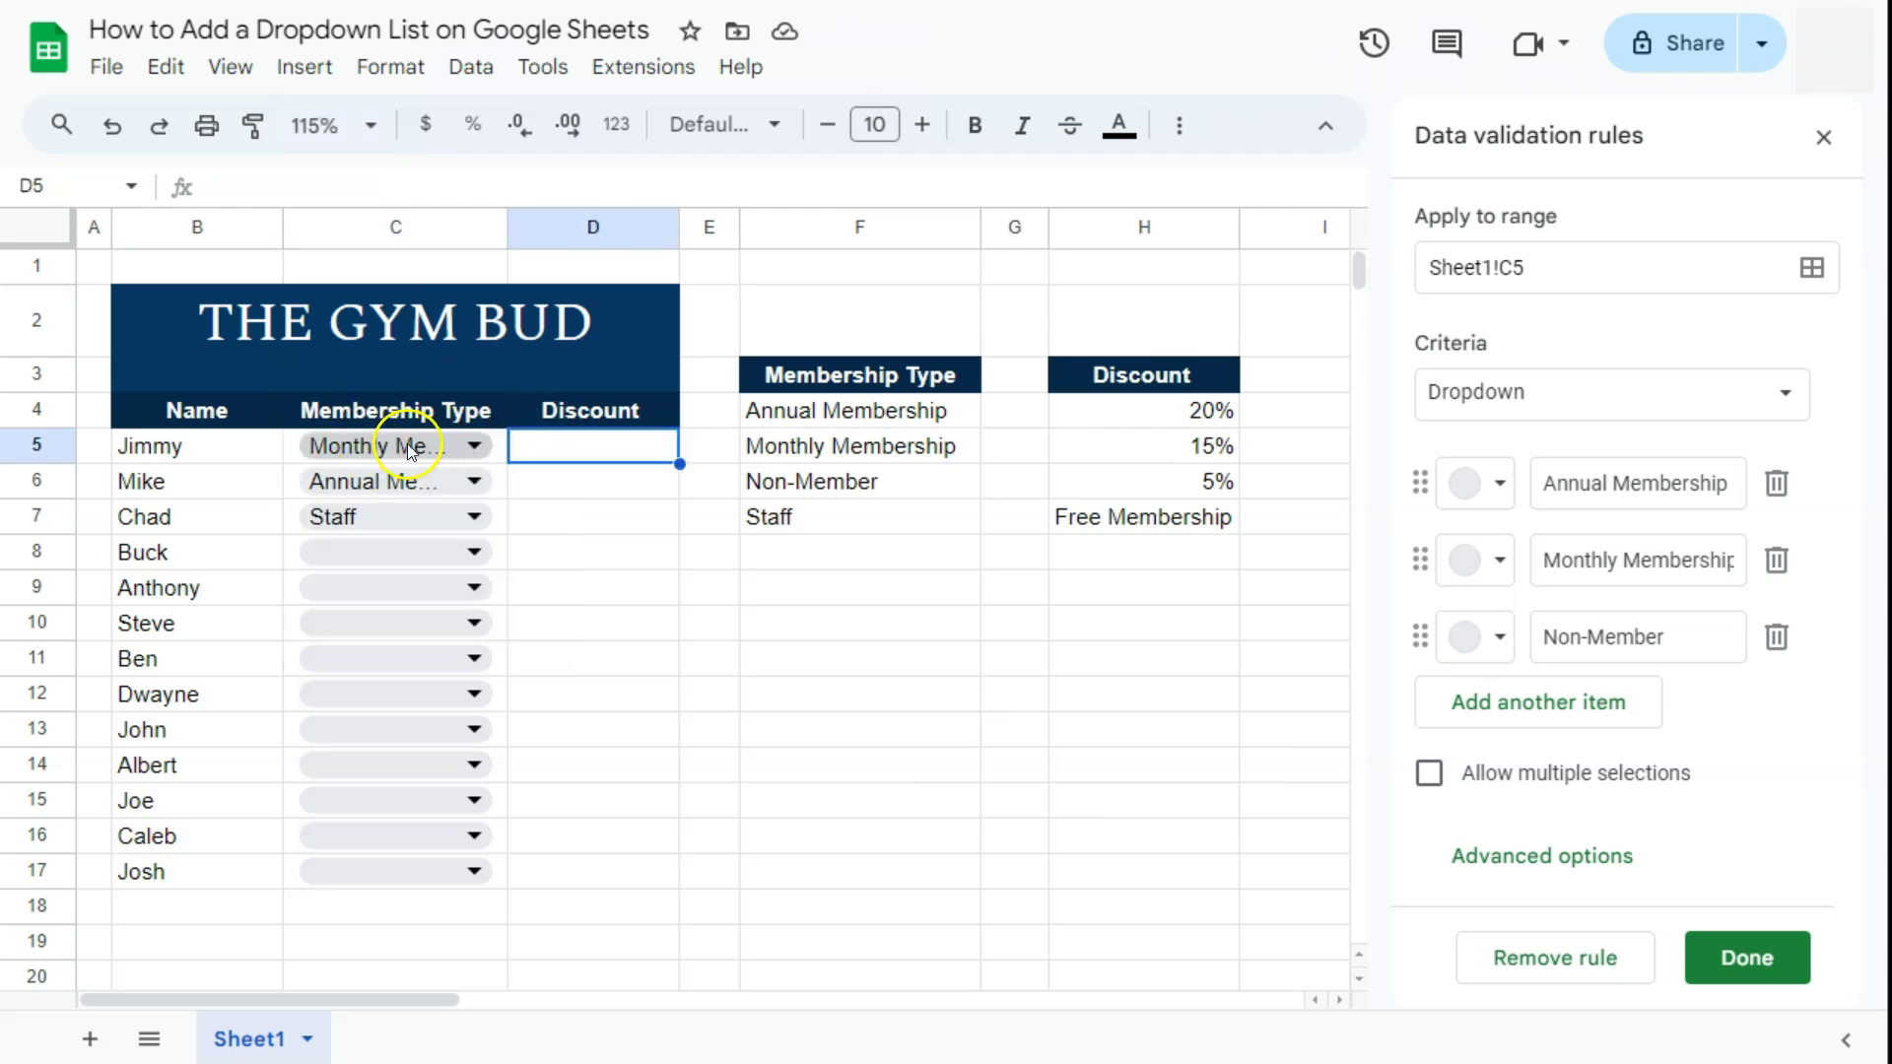
pyautogui.click(1744, 956)
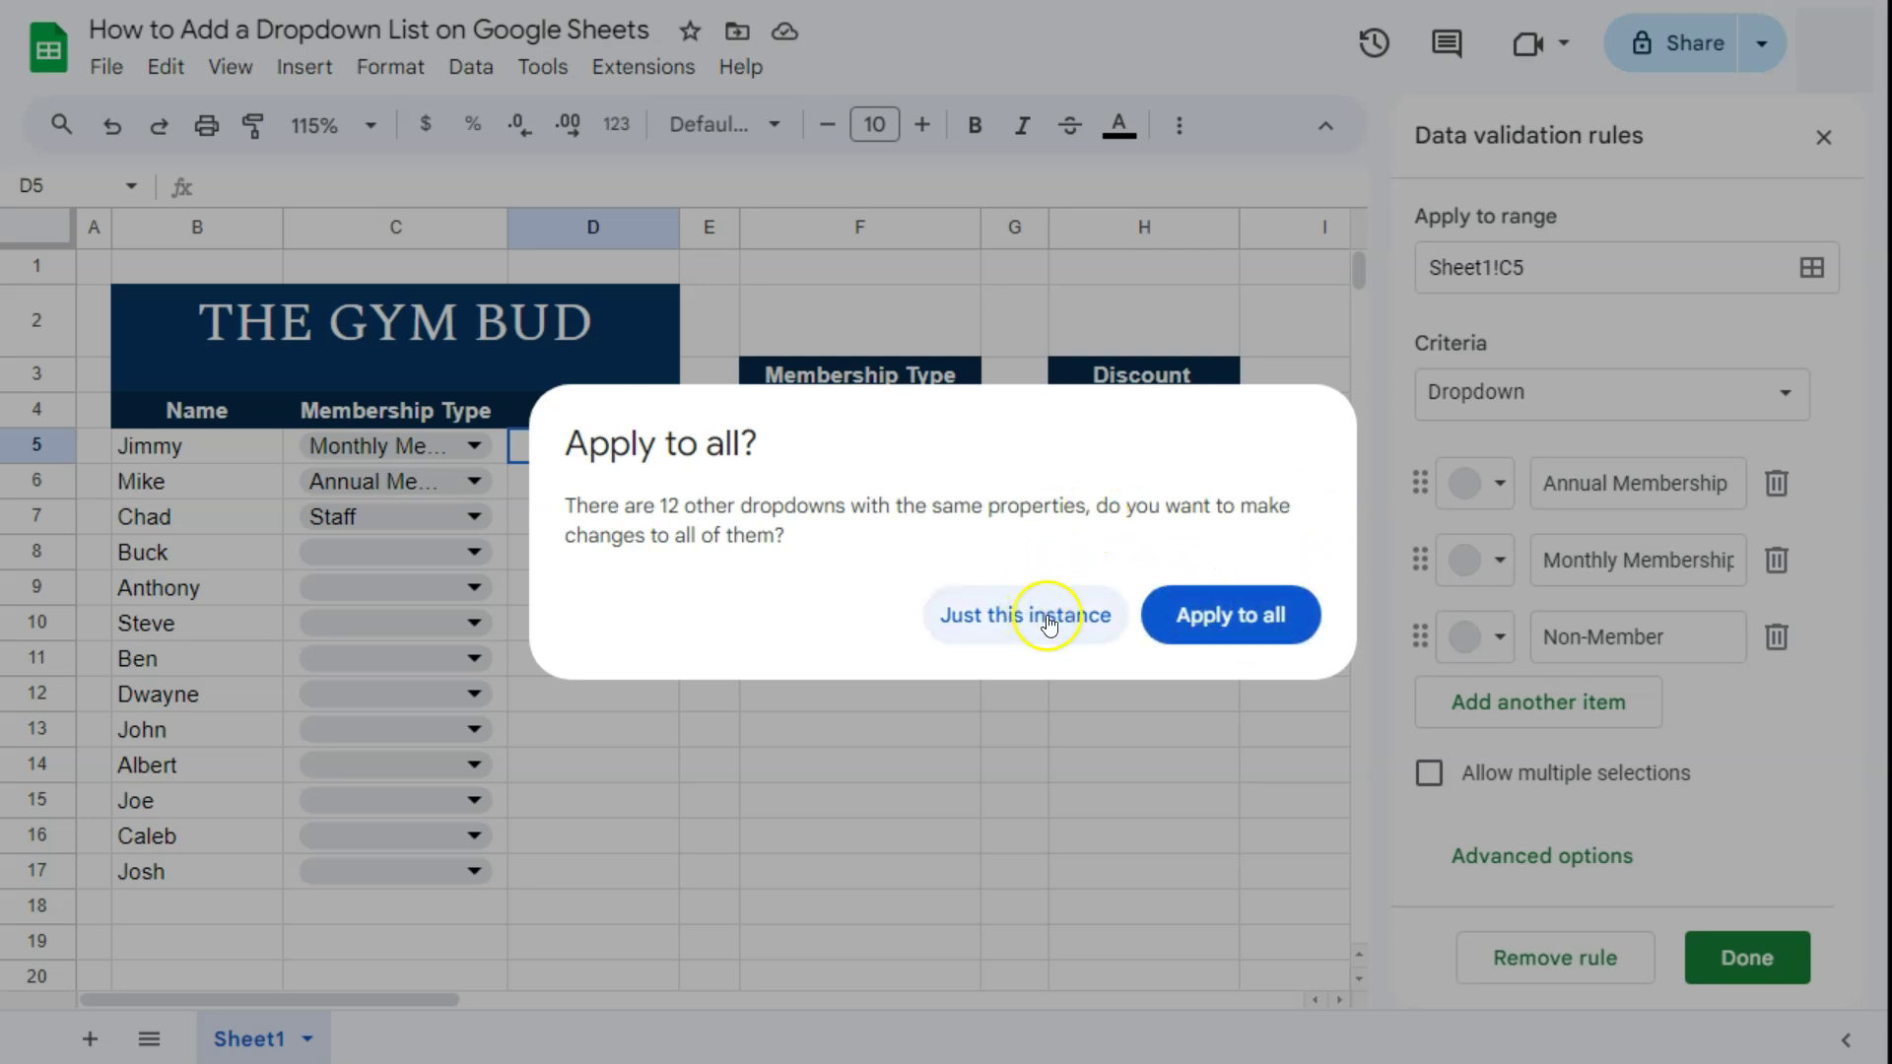
pyautogui.click(1252, 618)
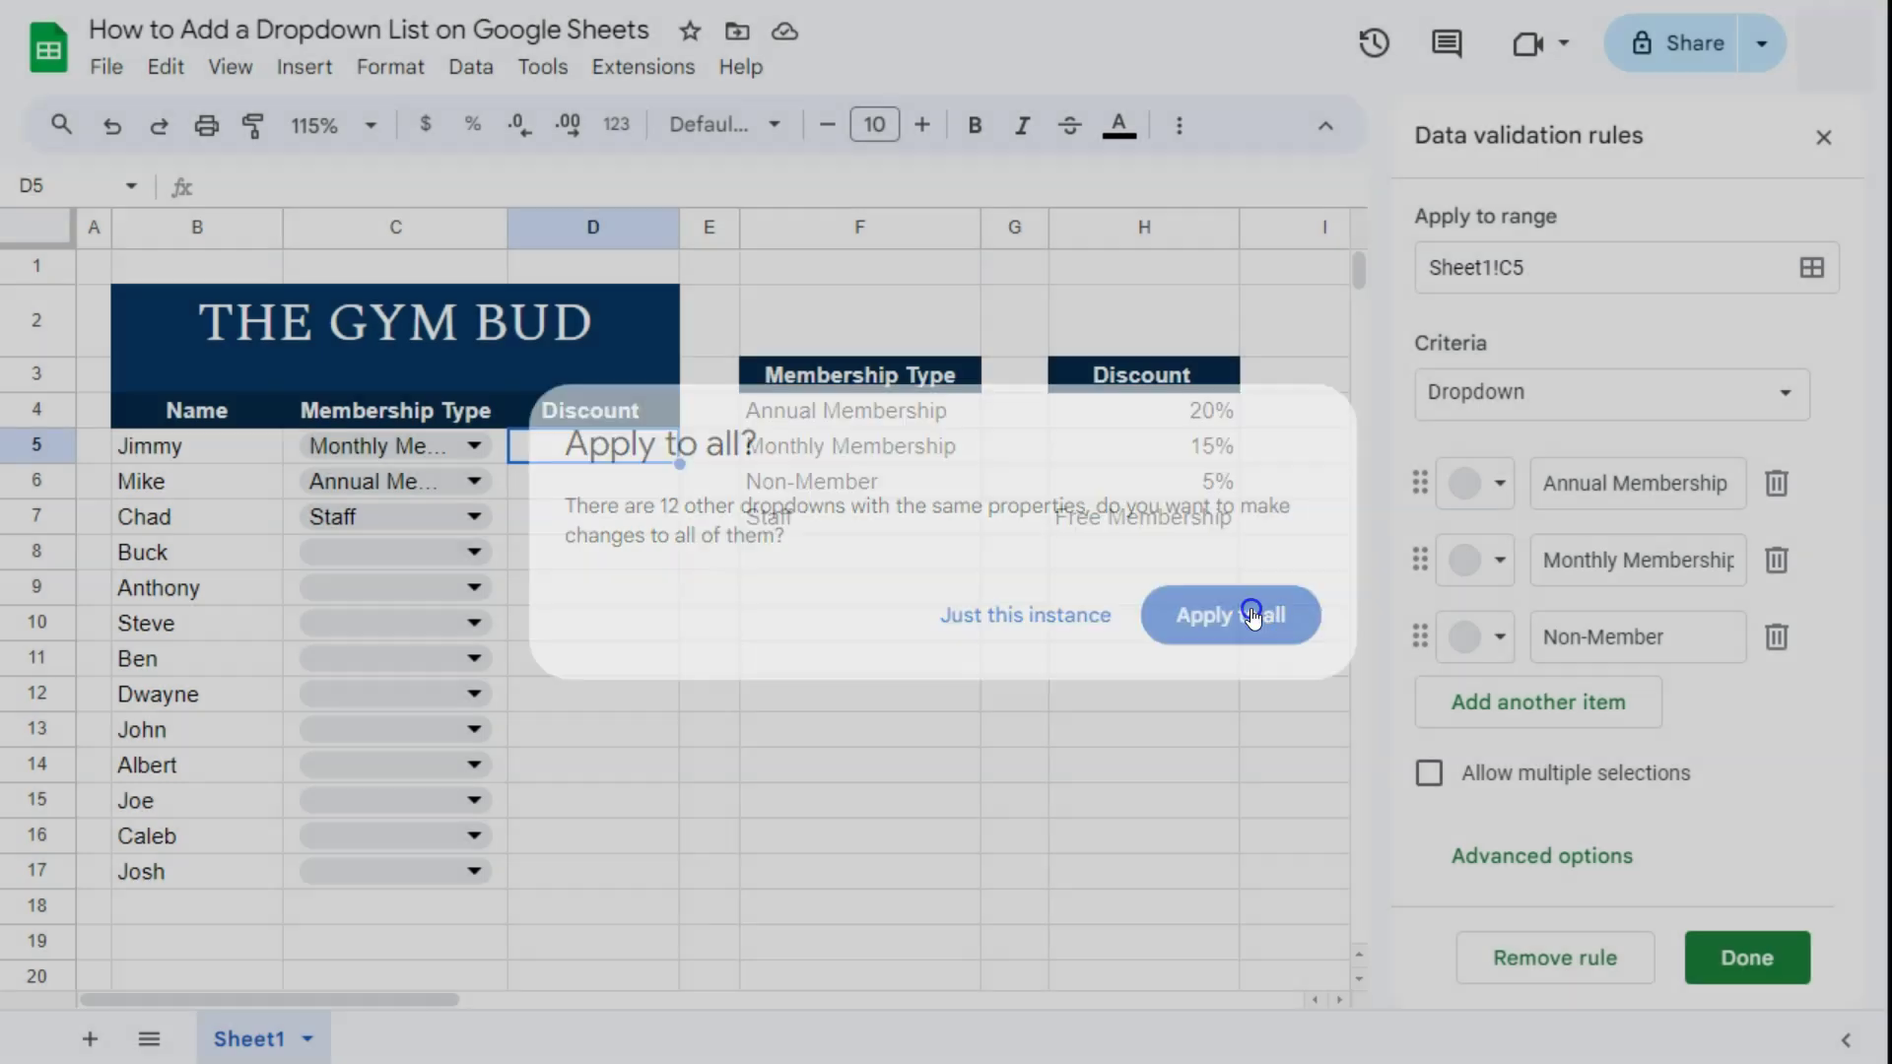
# Switch C7 to Monthly Membership, then undo the column C dropdowns so C5:C17 is empty
pyautogui.moveTo(476, 520)
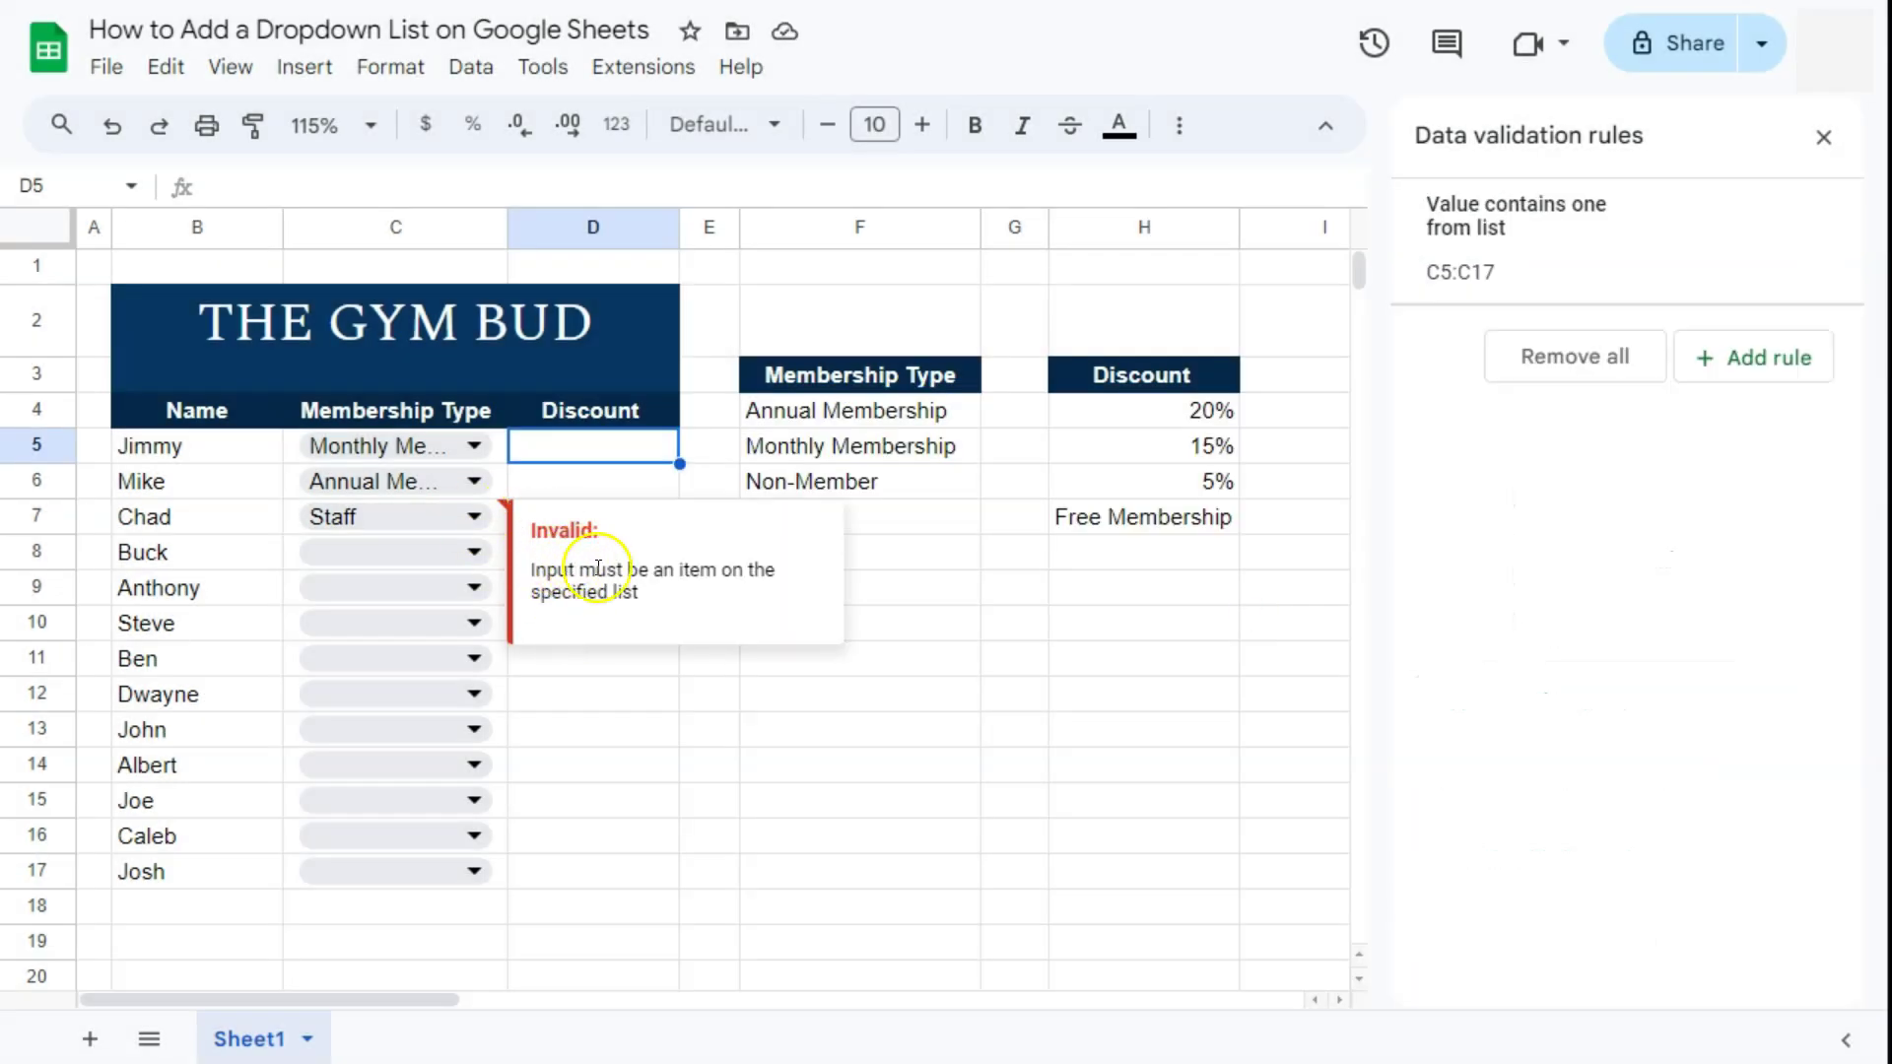
pyautogui.click(481, 519)
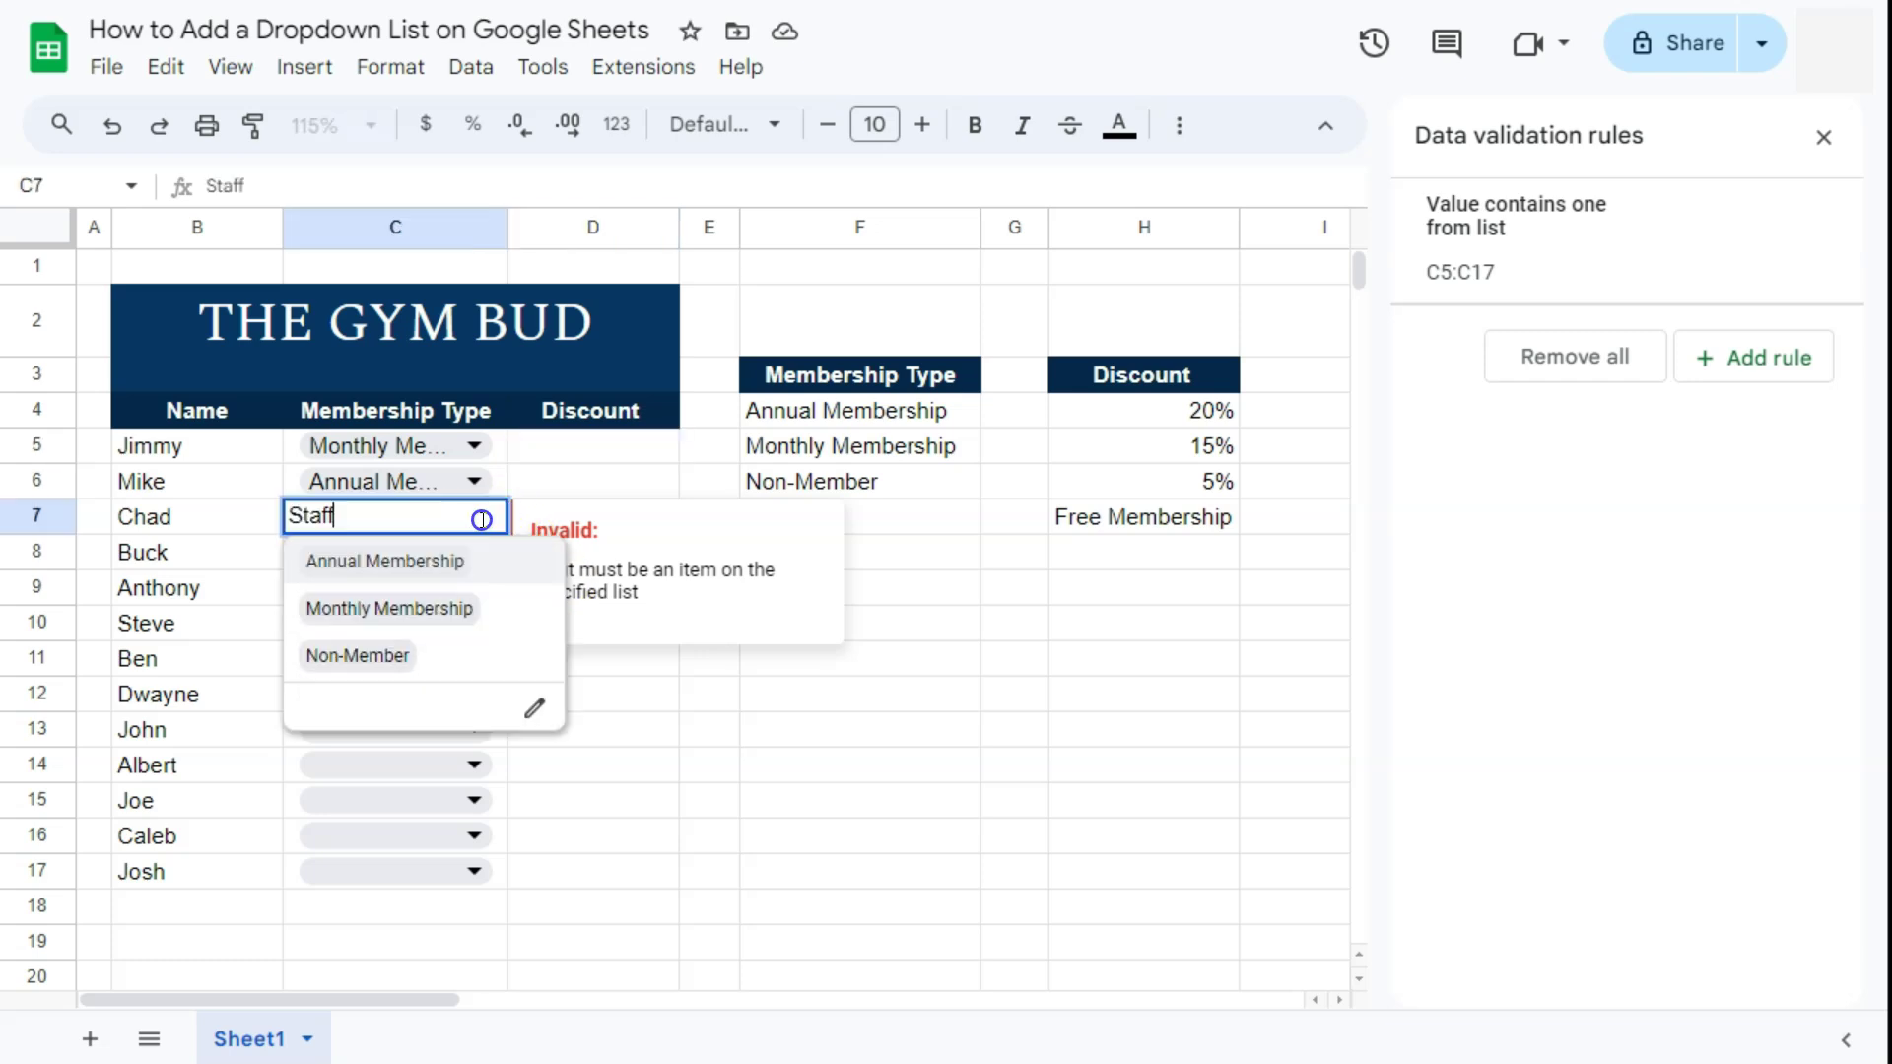
pyautogui.click(353, 606)
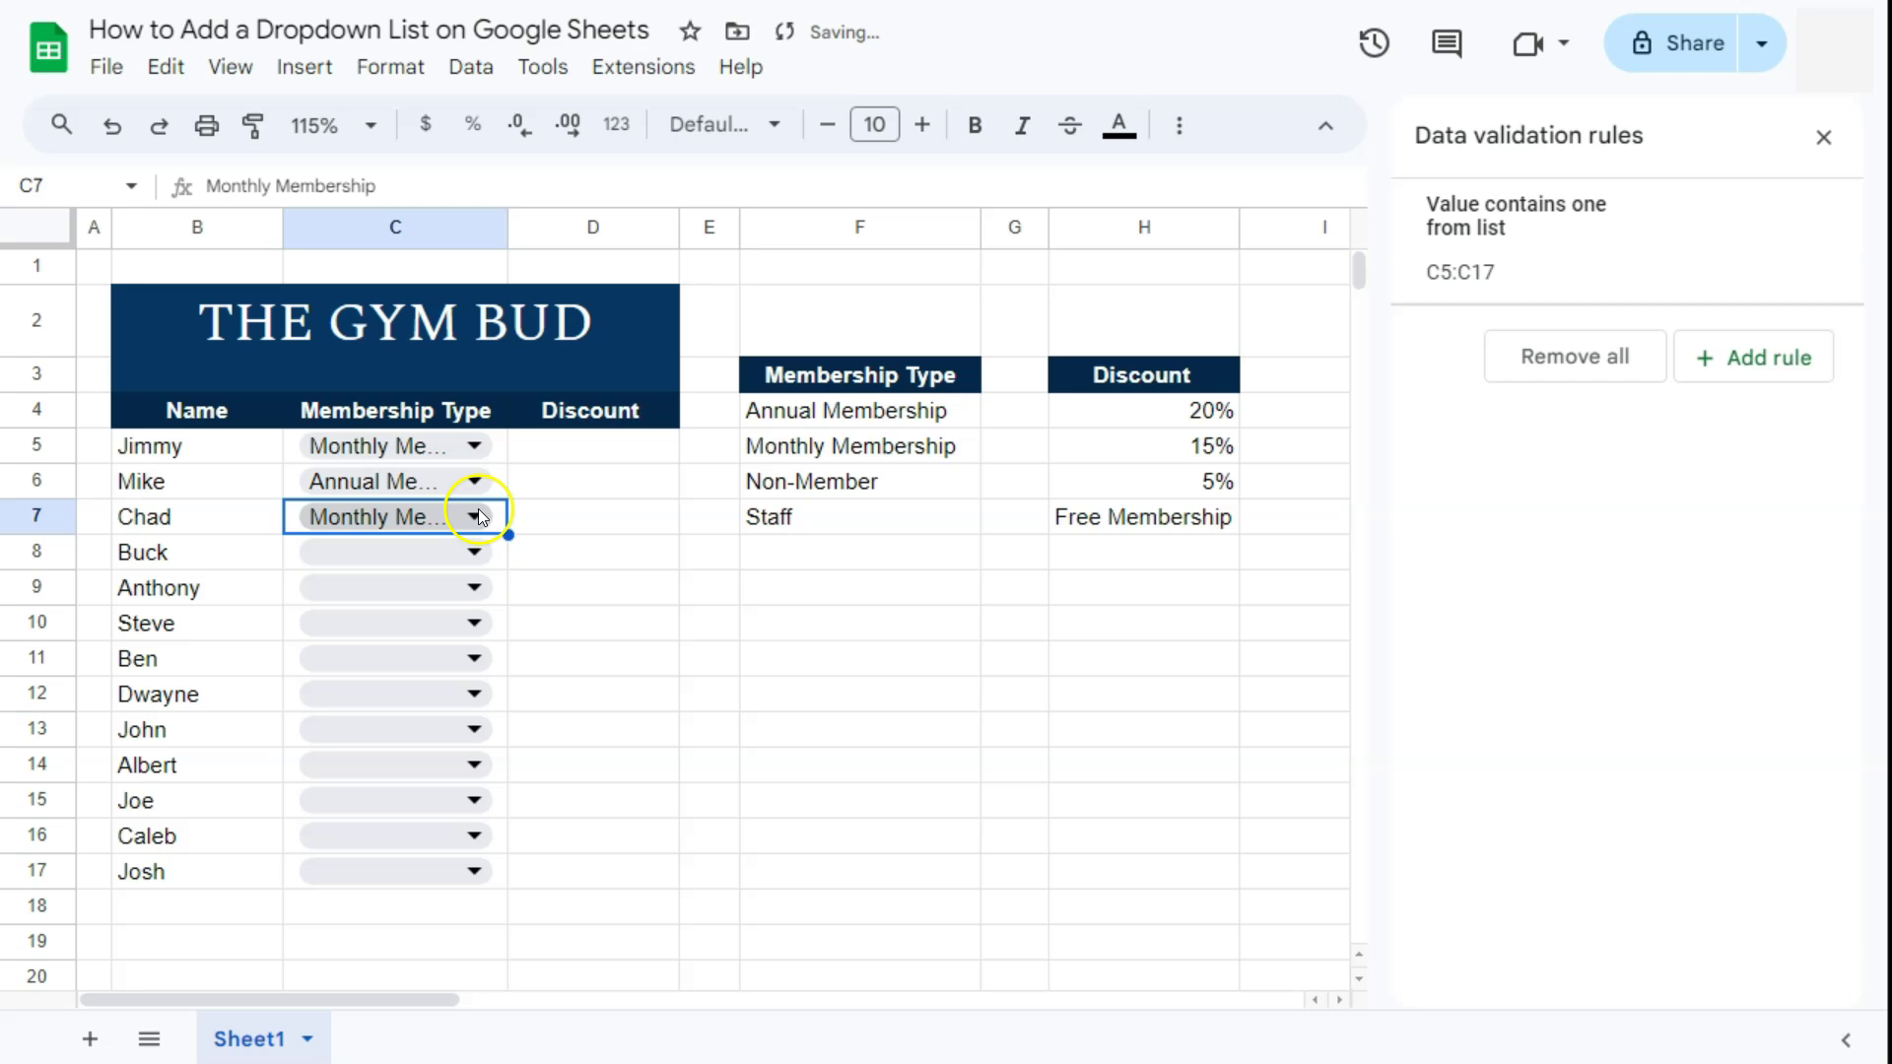
pyautogui.click(520, 519)
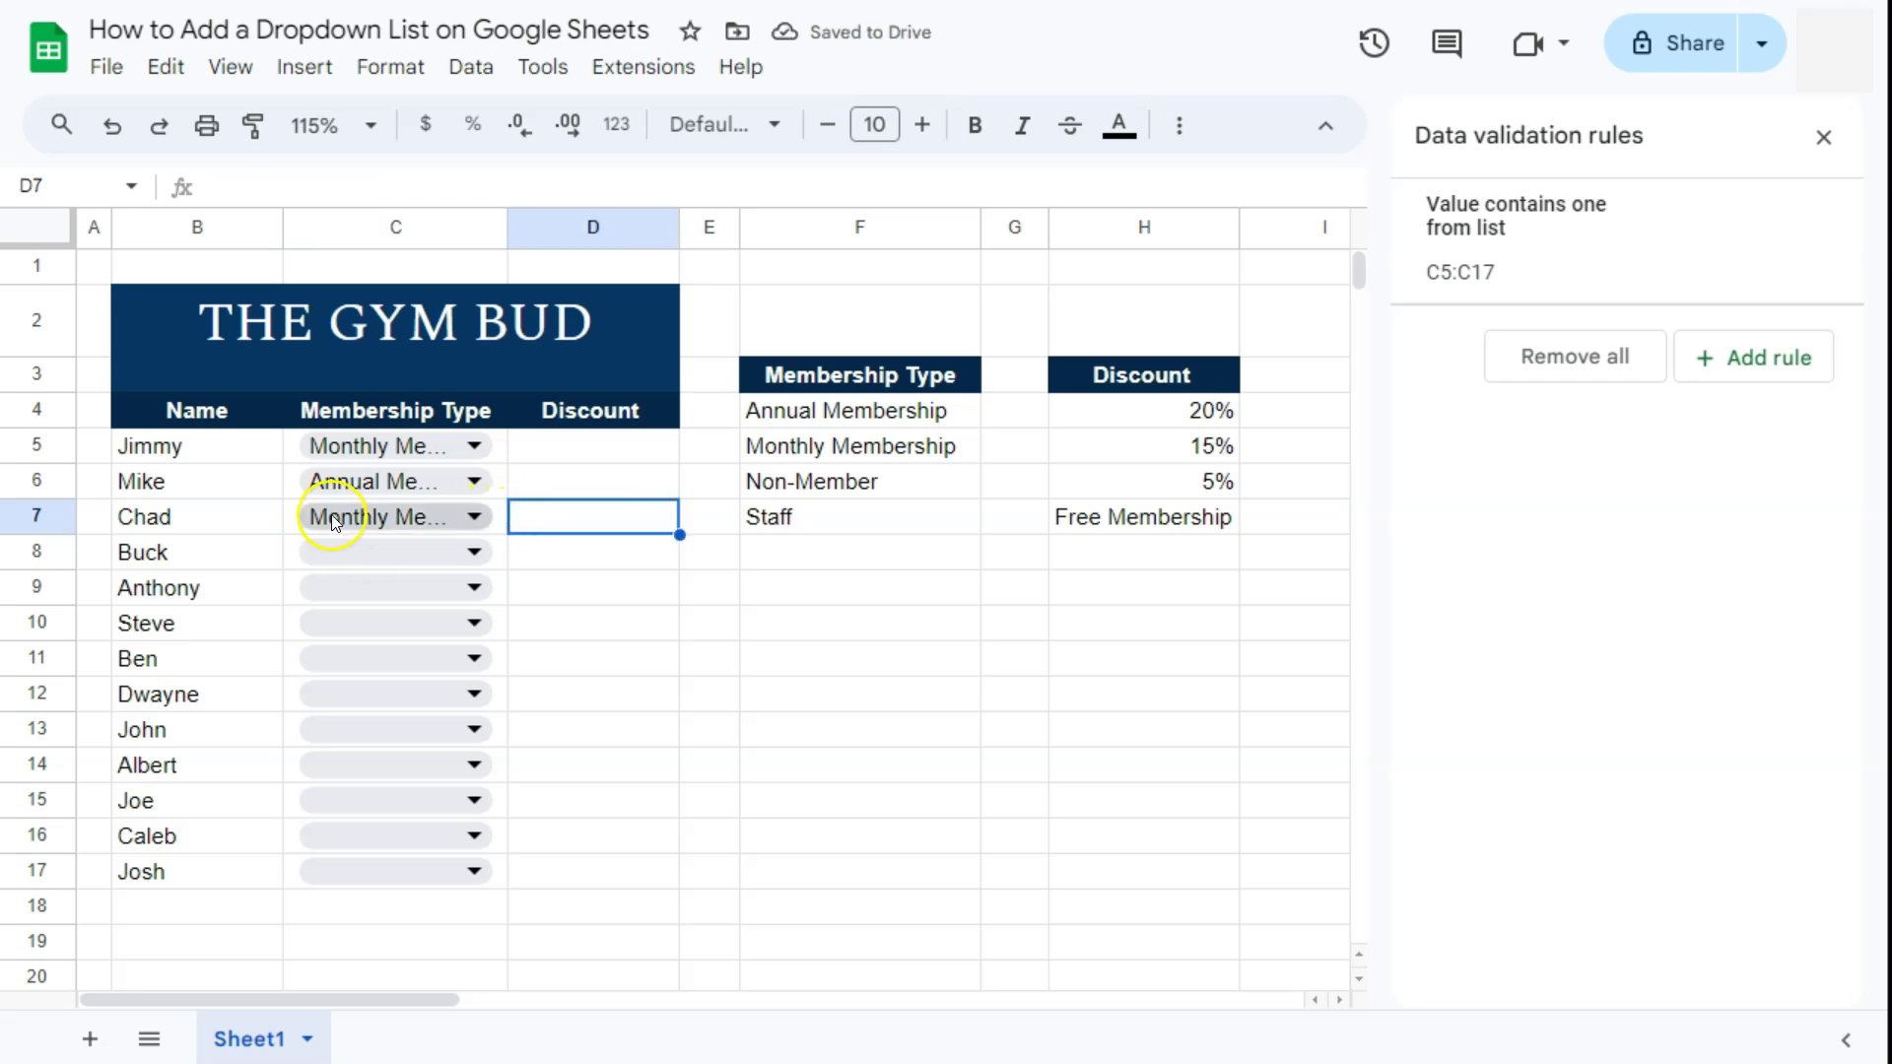
pyautogui.click(438, 444)
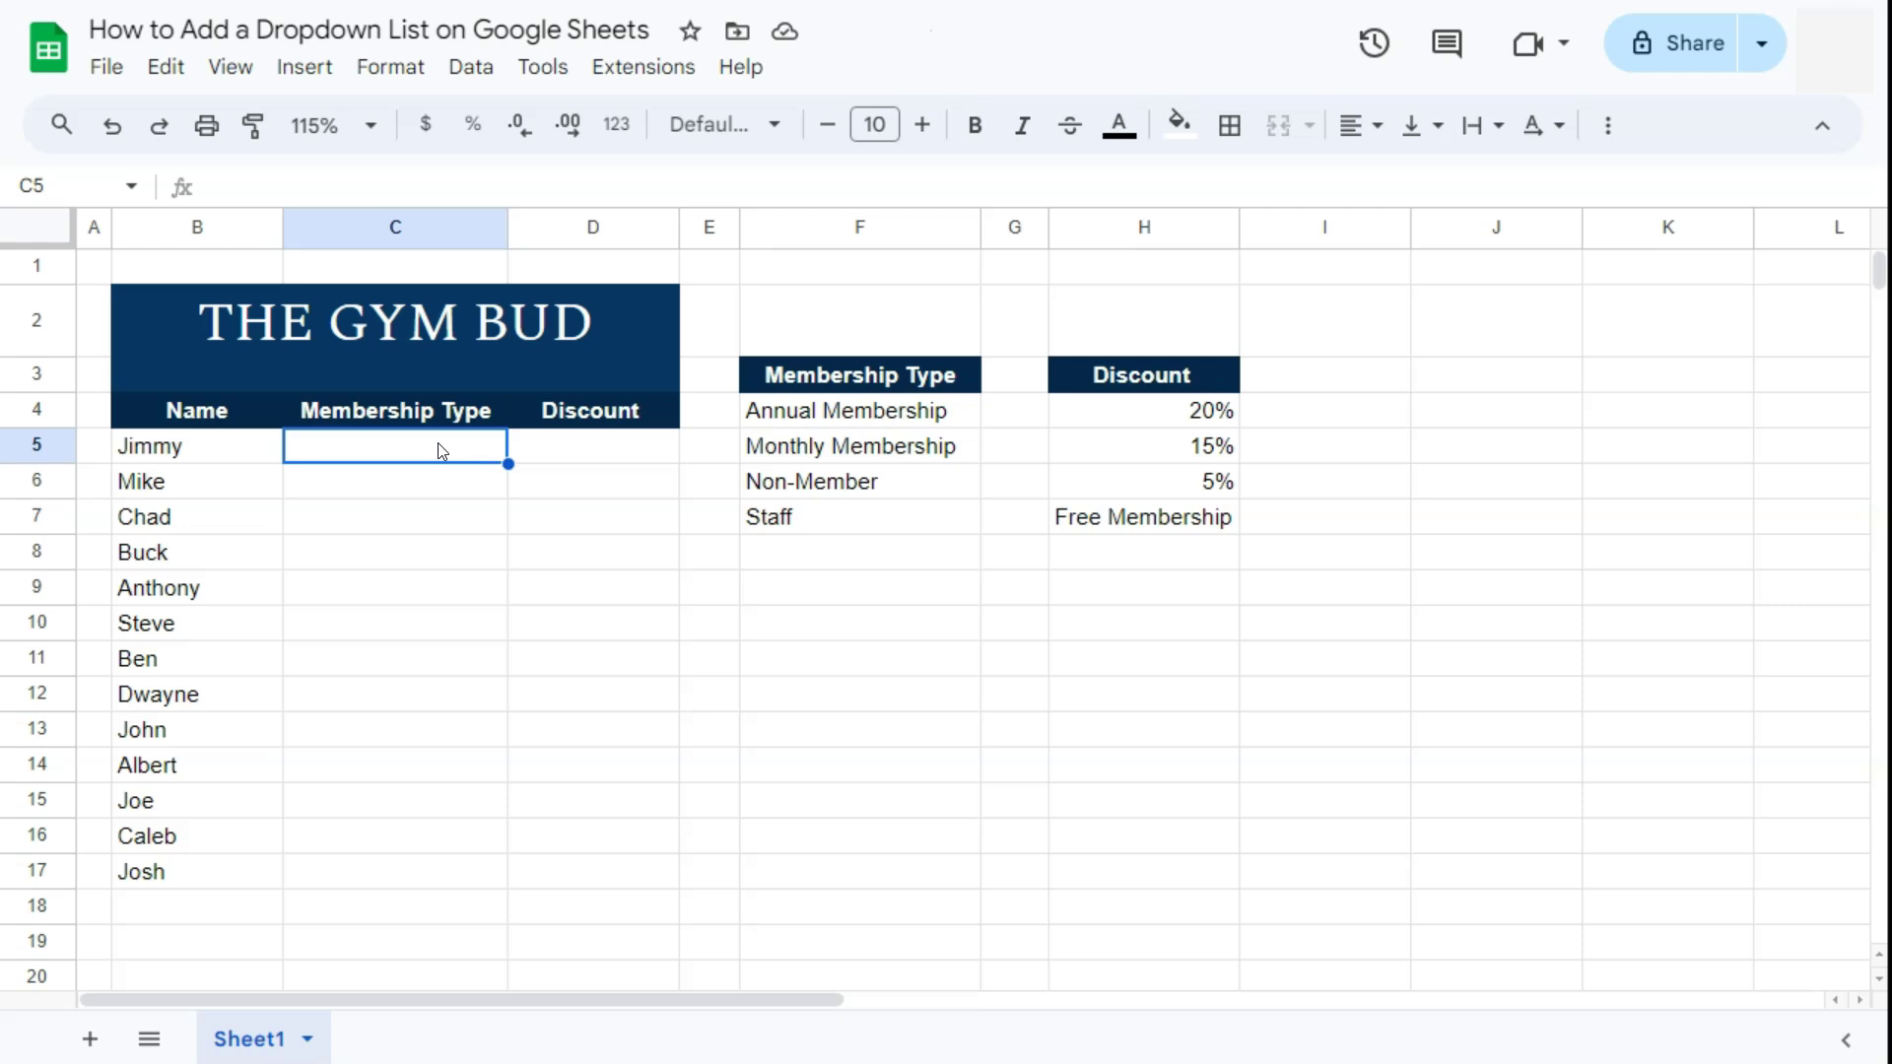
# Select C5:C17 and turn the cells into dropdowns from the right-click menu
pyautogui.moveTo(437, 445); pyautogui.dragTo(403, 864)
pyautogui.rightClick(384, 454)
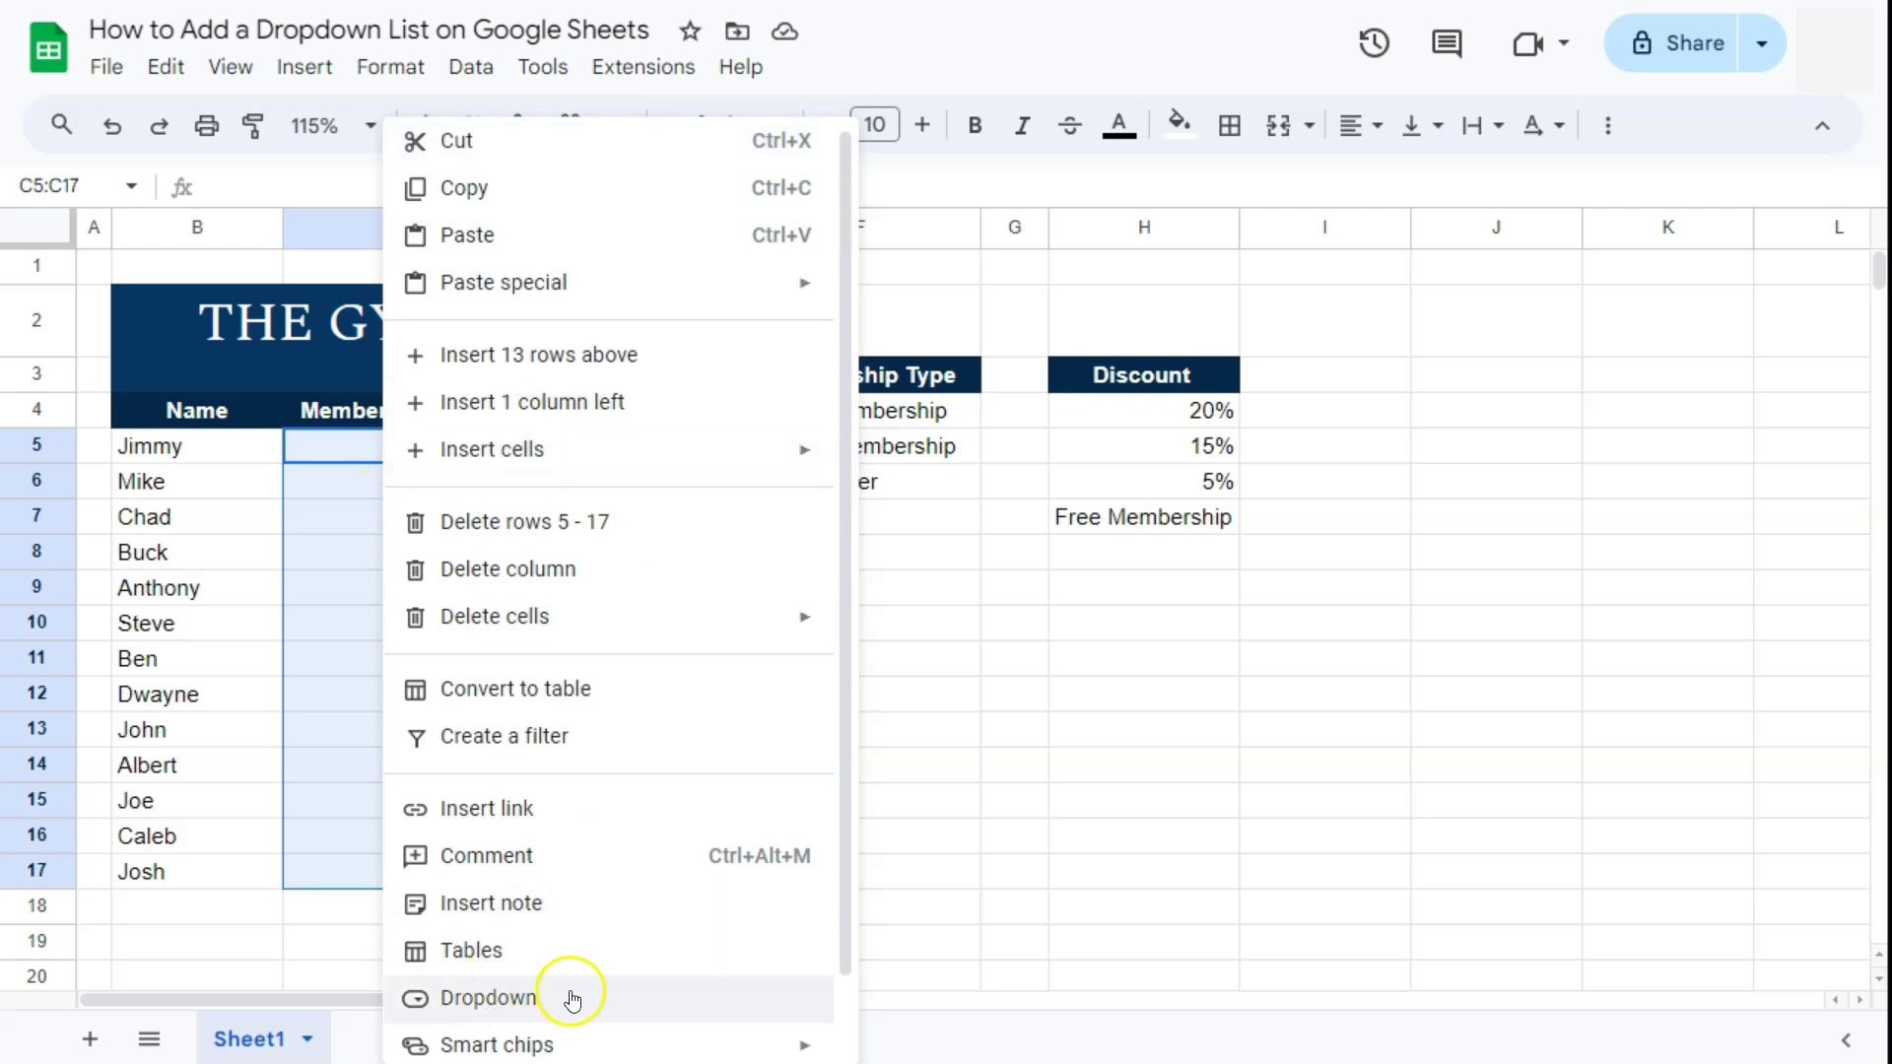
pyautogui.click(496, 998)
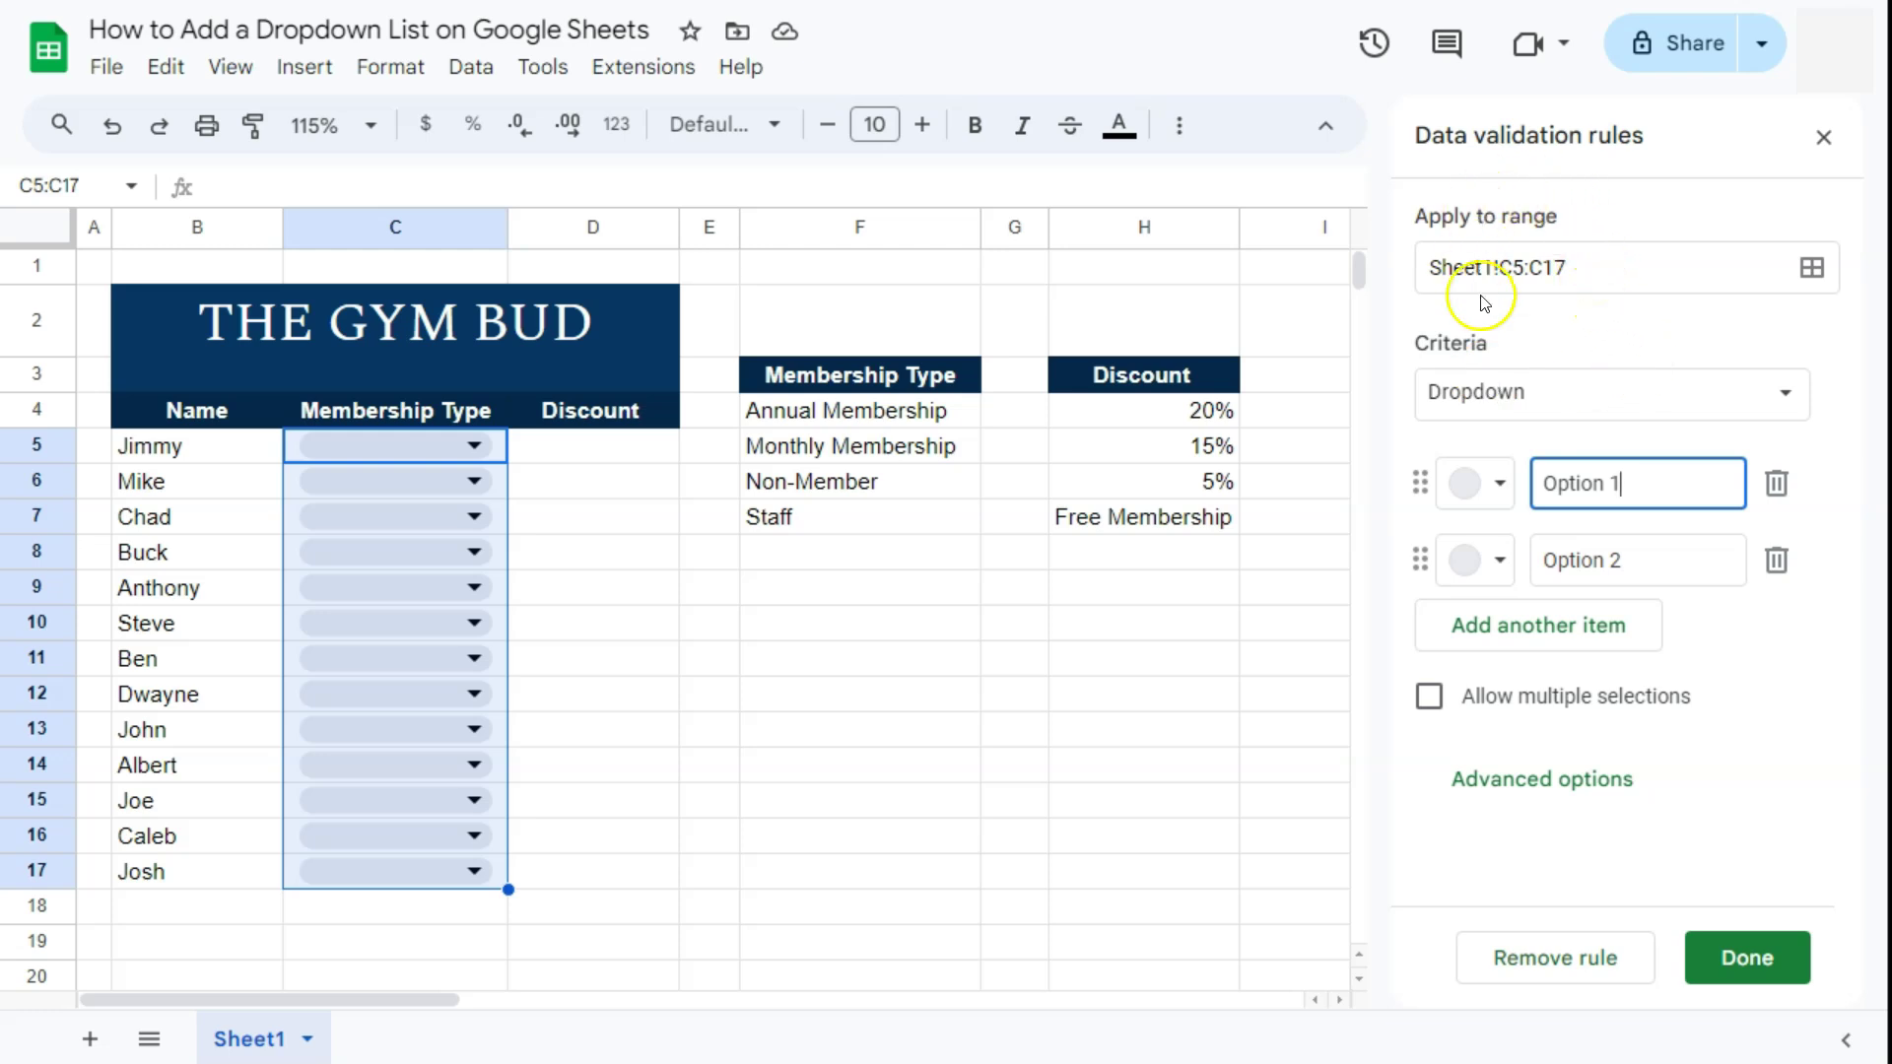
# Set the C5:C17 rule to Dropdown (from a range) using F4:F7, and save it
pyautogui.click(1512, 405)
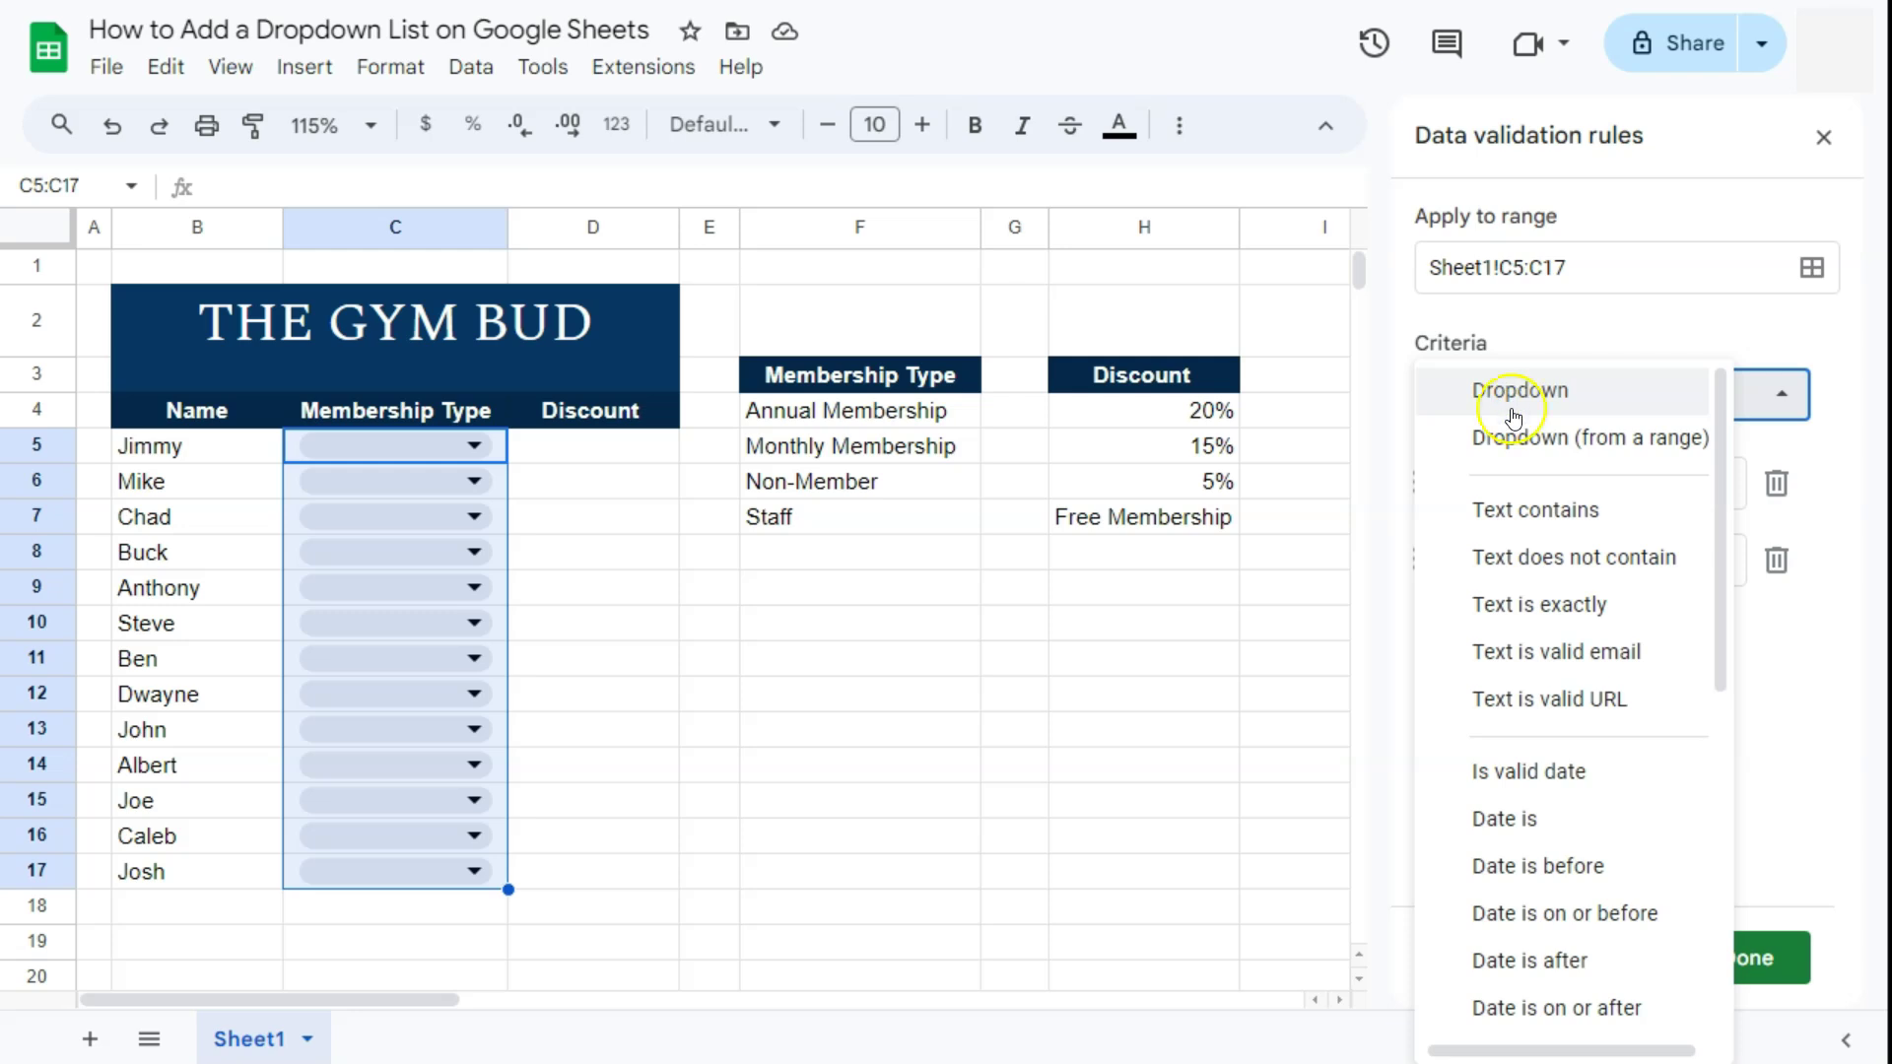
pyautogui.click(1598, 437)
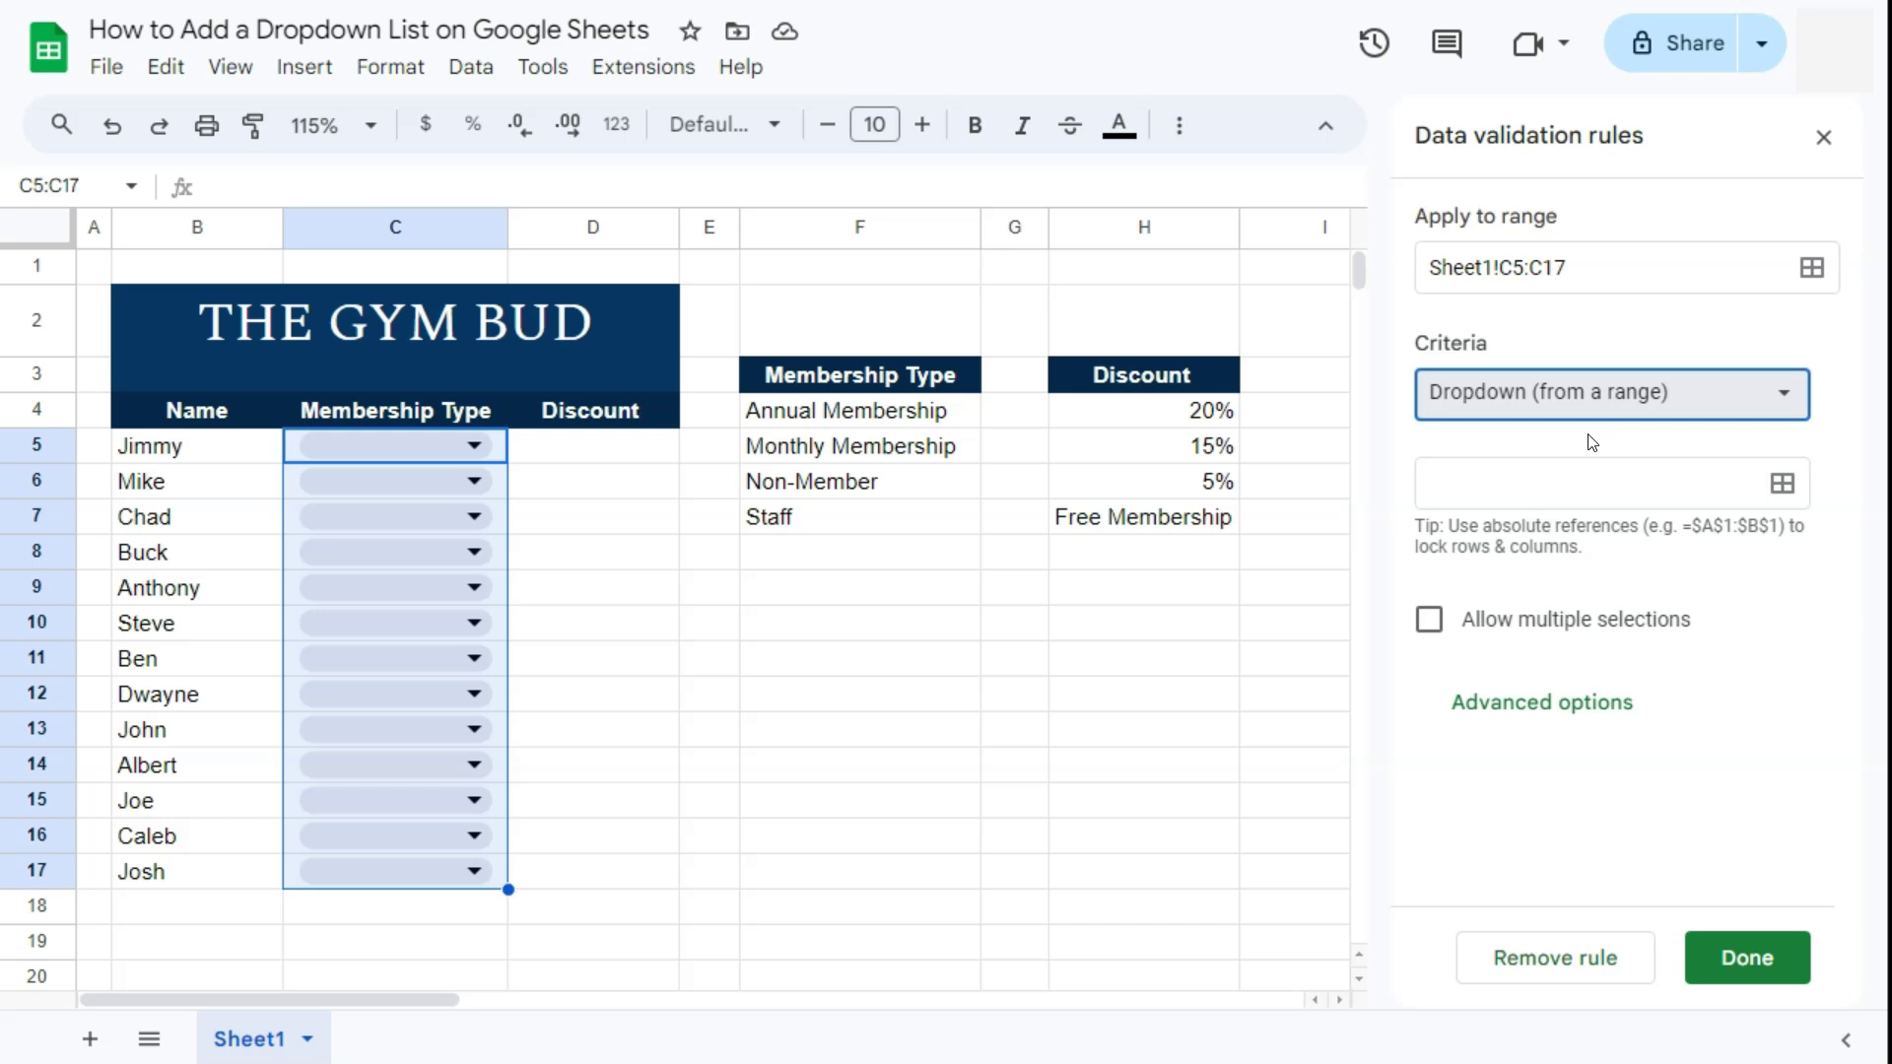
pyautogui.click(1619, 480)
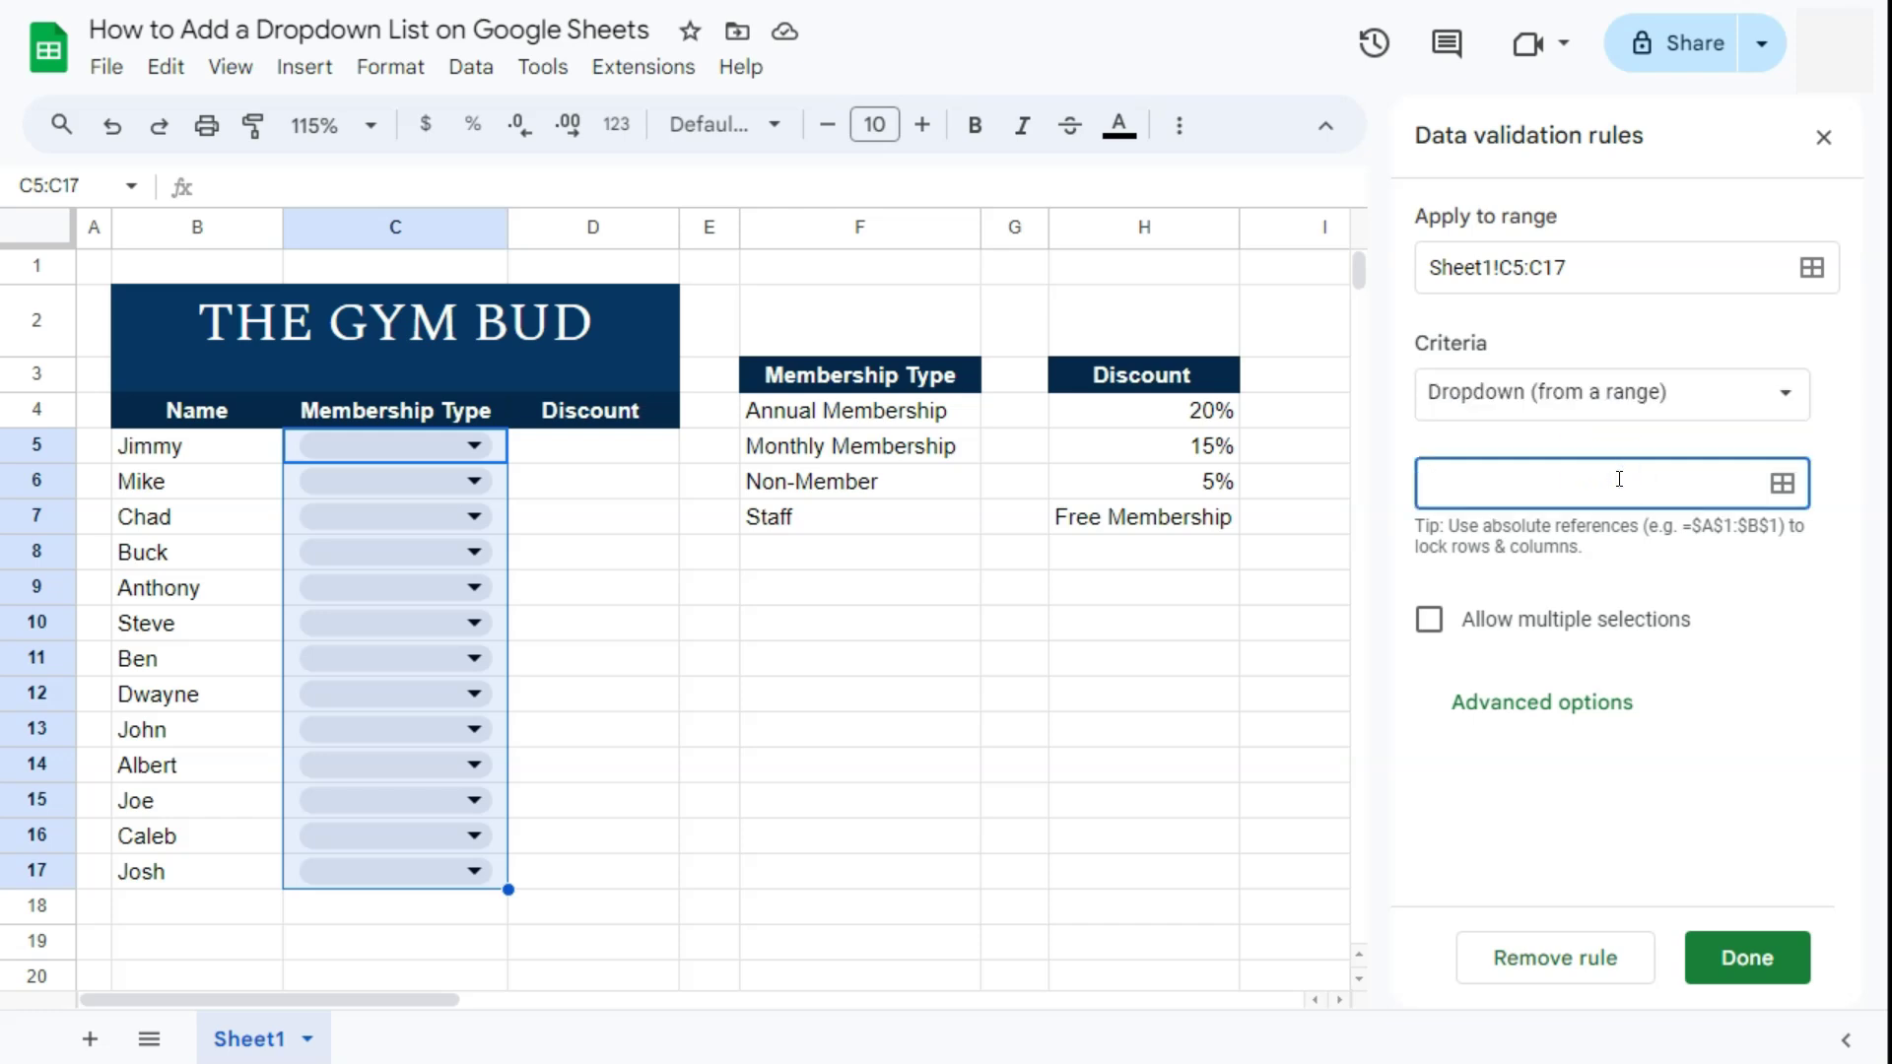
pyautogui.click(1611, 467)
pyautogui.click(938, 405)
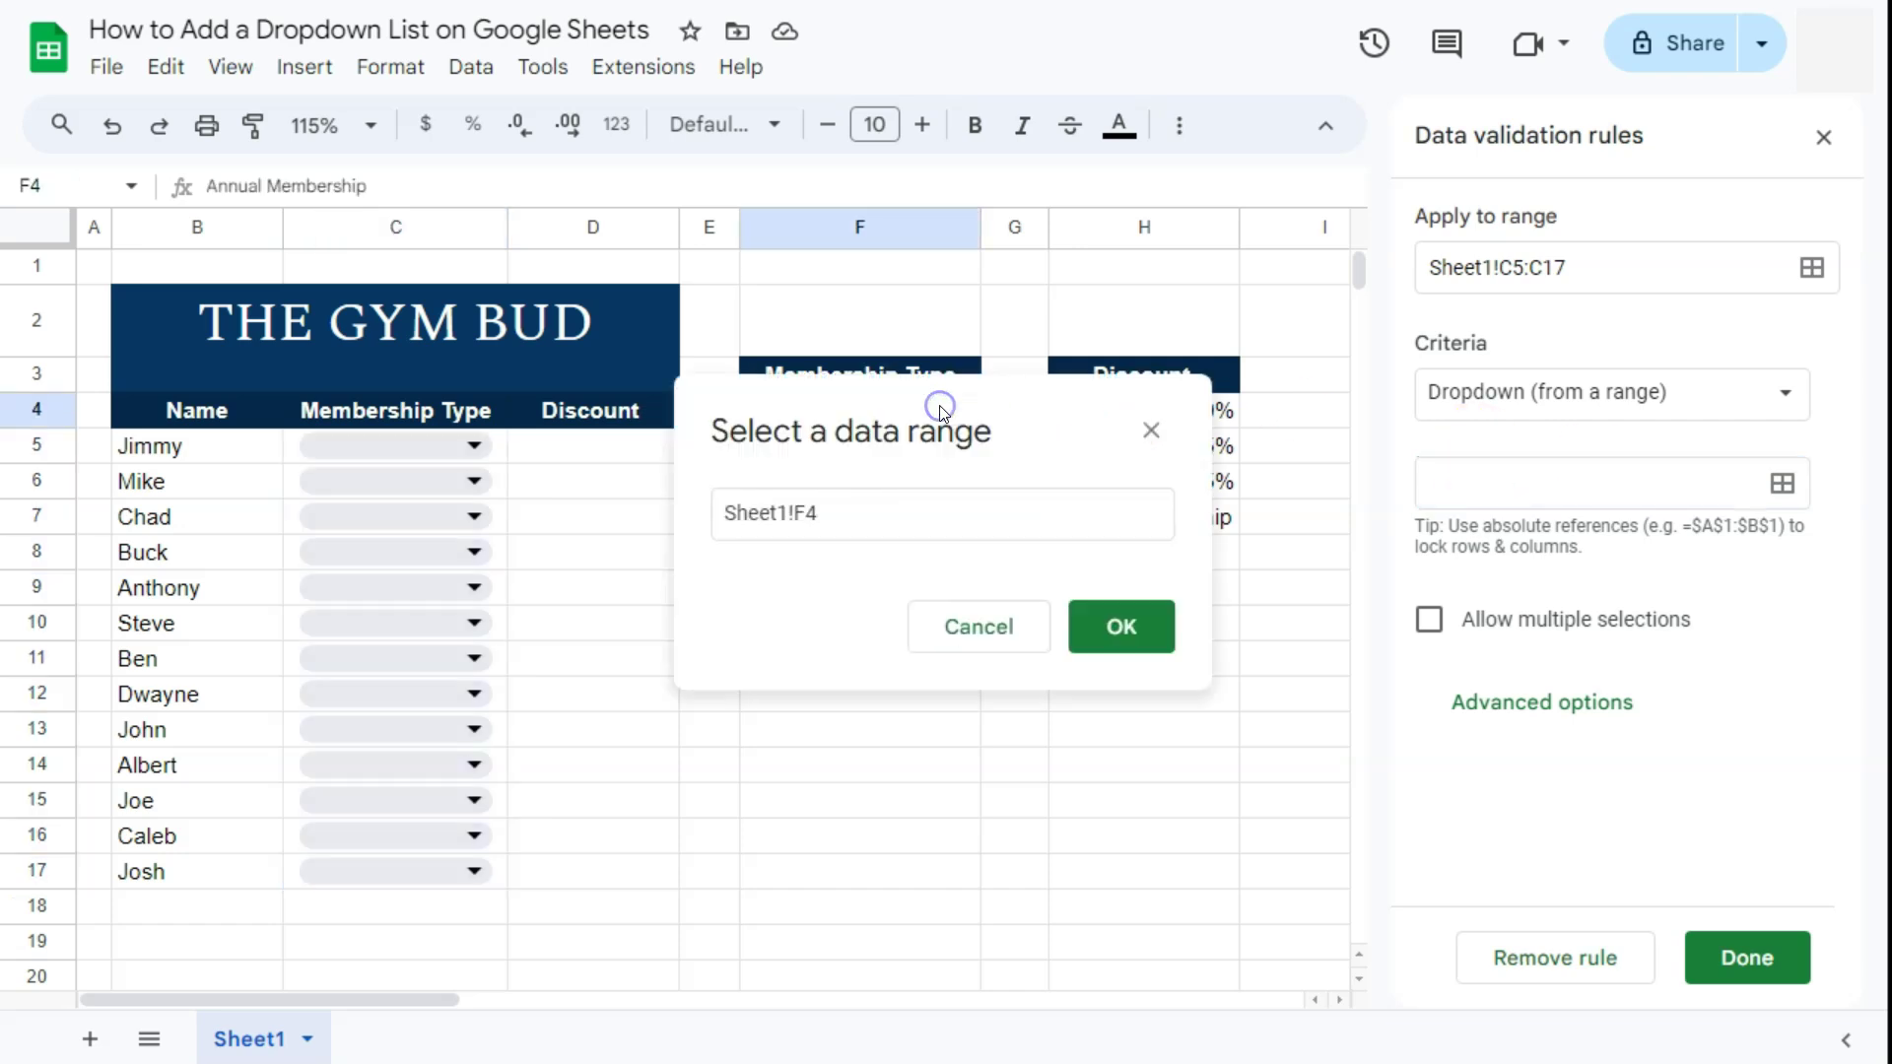
pyautogui.moveTo(949, 402); pyautogui.dragTo(987, 639)
pyautogui.moveTo(899, 410); pyautogui.dragTo(908, 513)
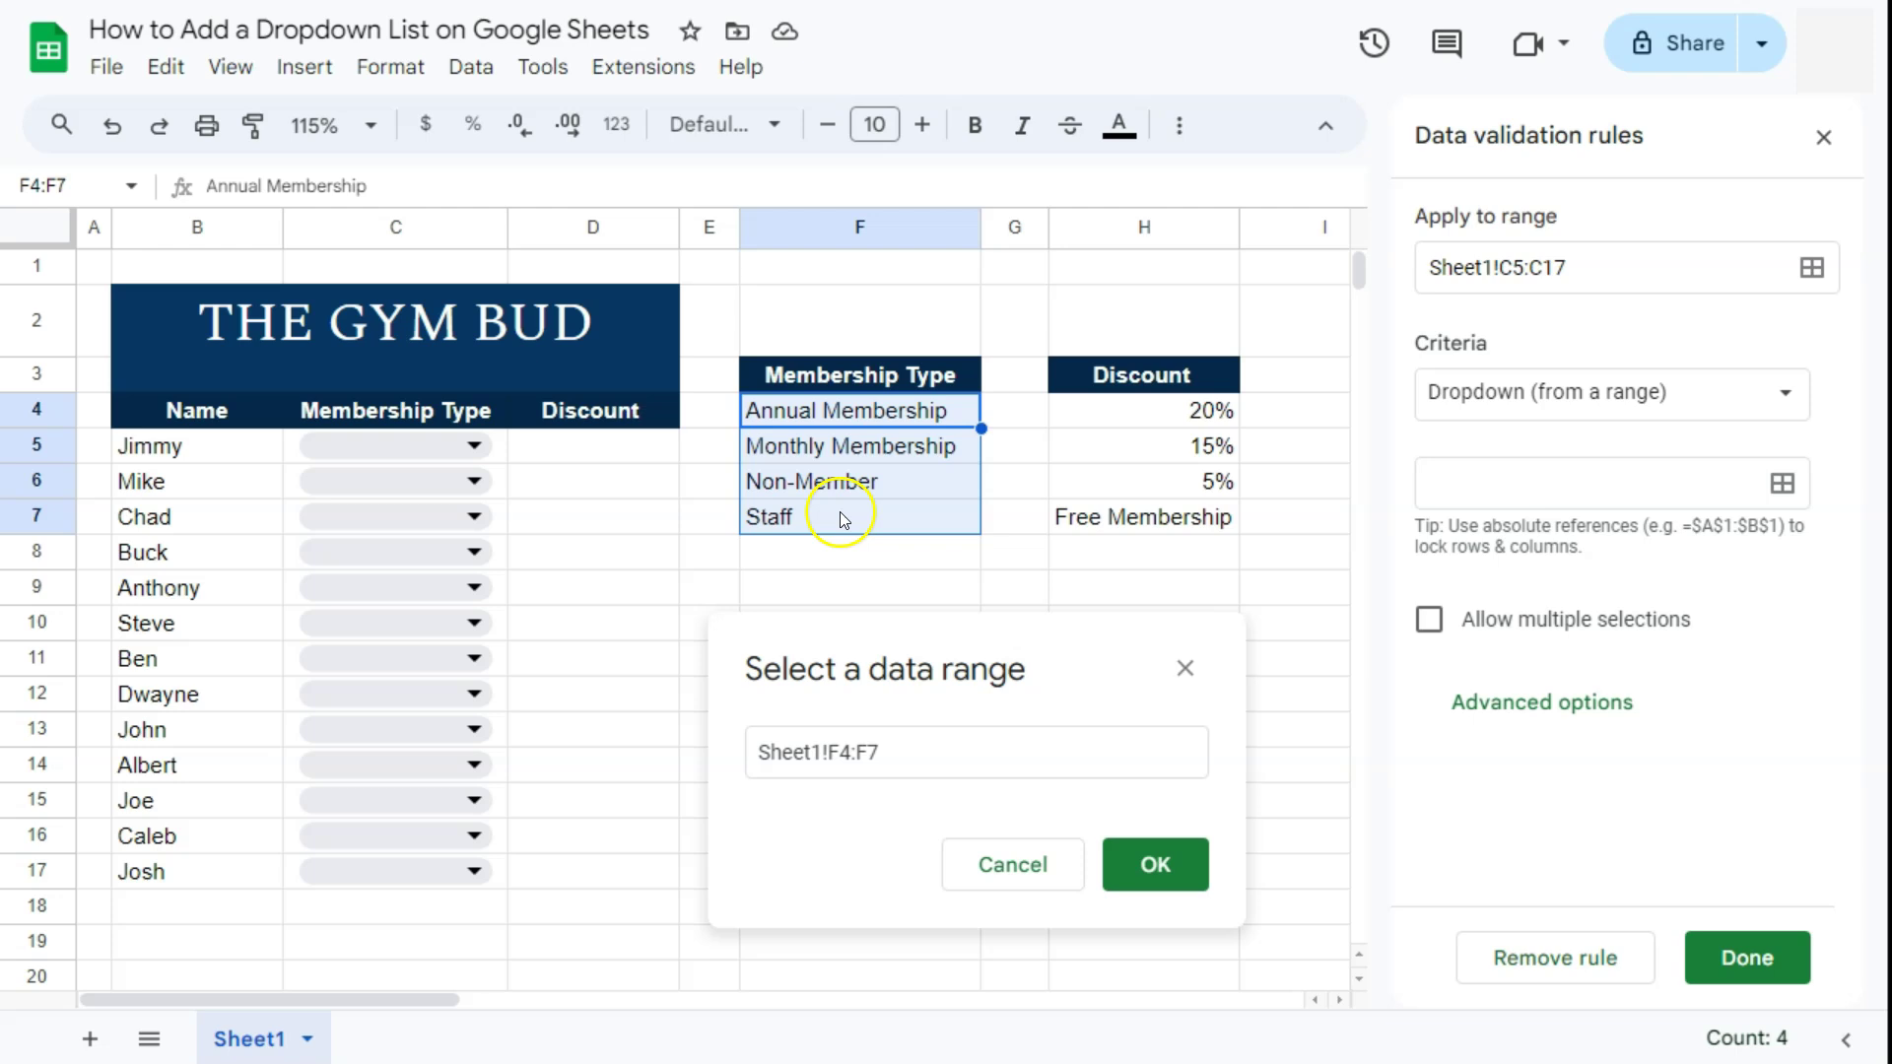
pyautogui.click(1123, 867)
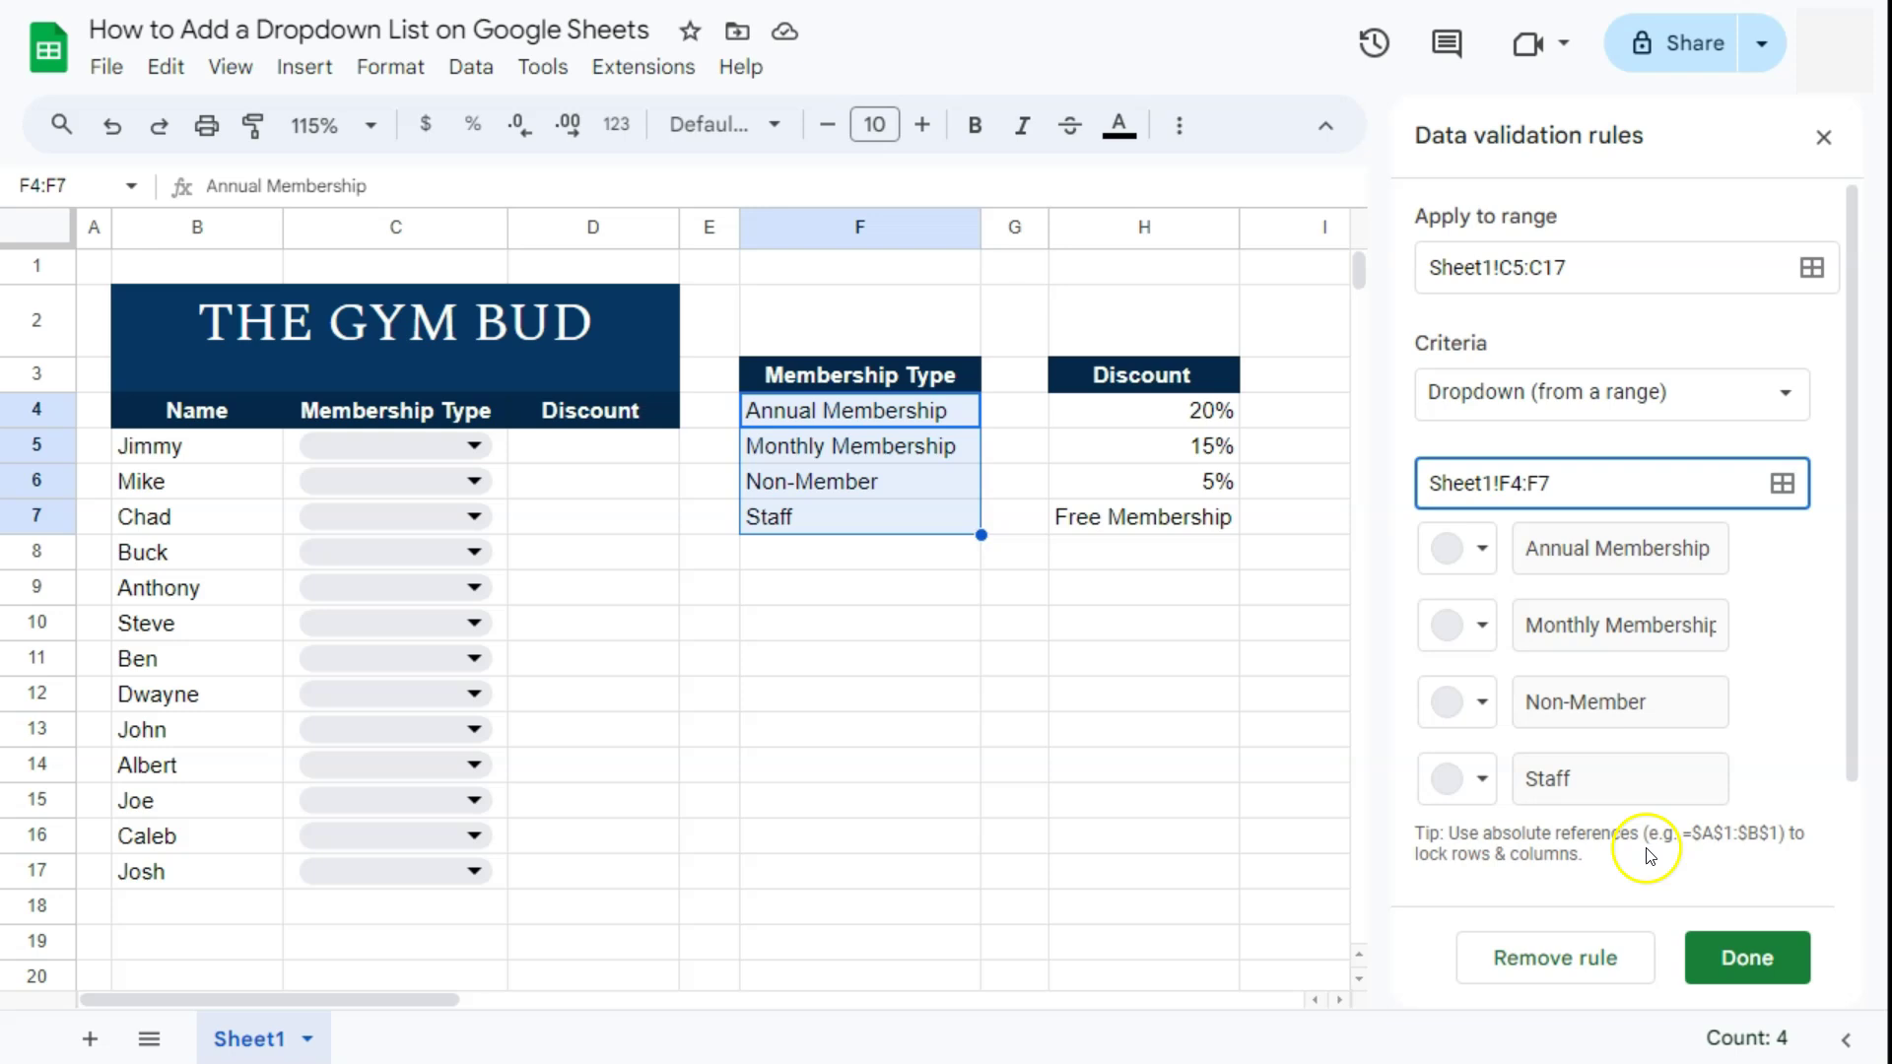
pyautogui.click(1750, 958)
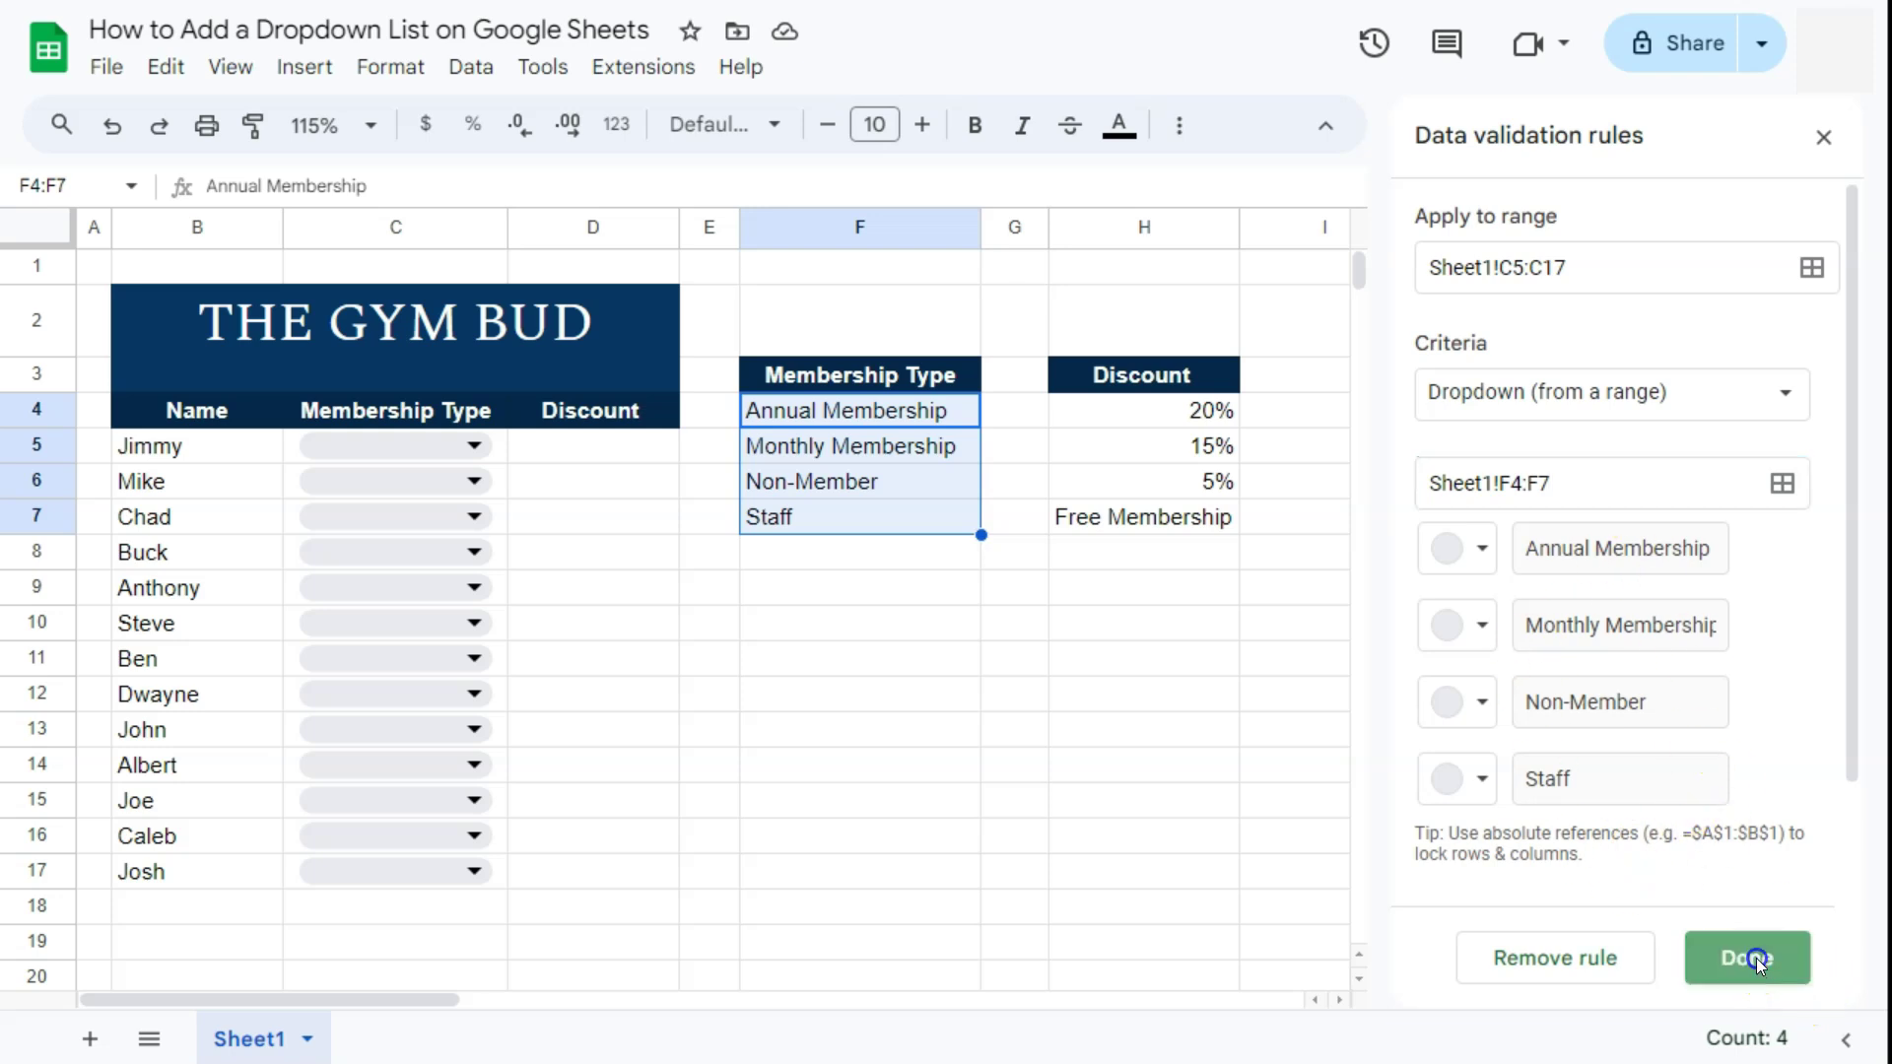
# Choose Annual Membership for C5, Monthly Membership for C6, and Annual Membership for C7
pyautogui.click(477, 448)
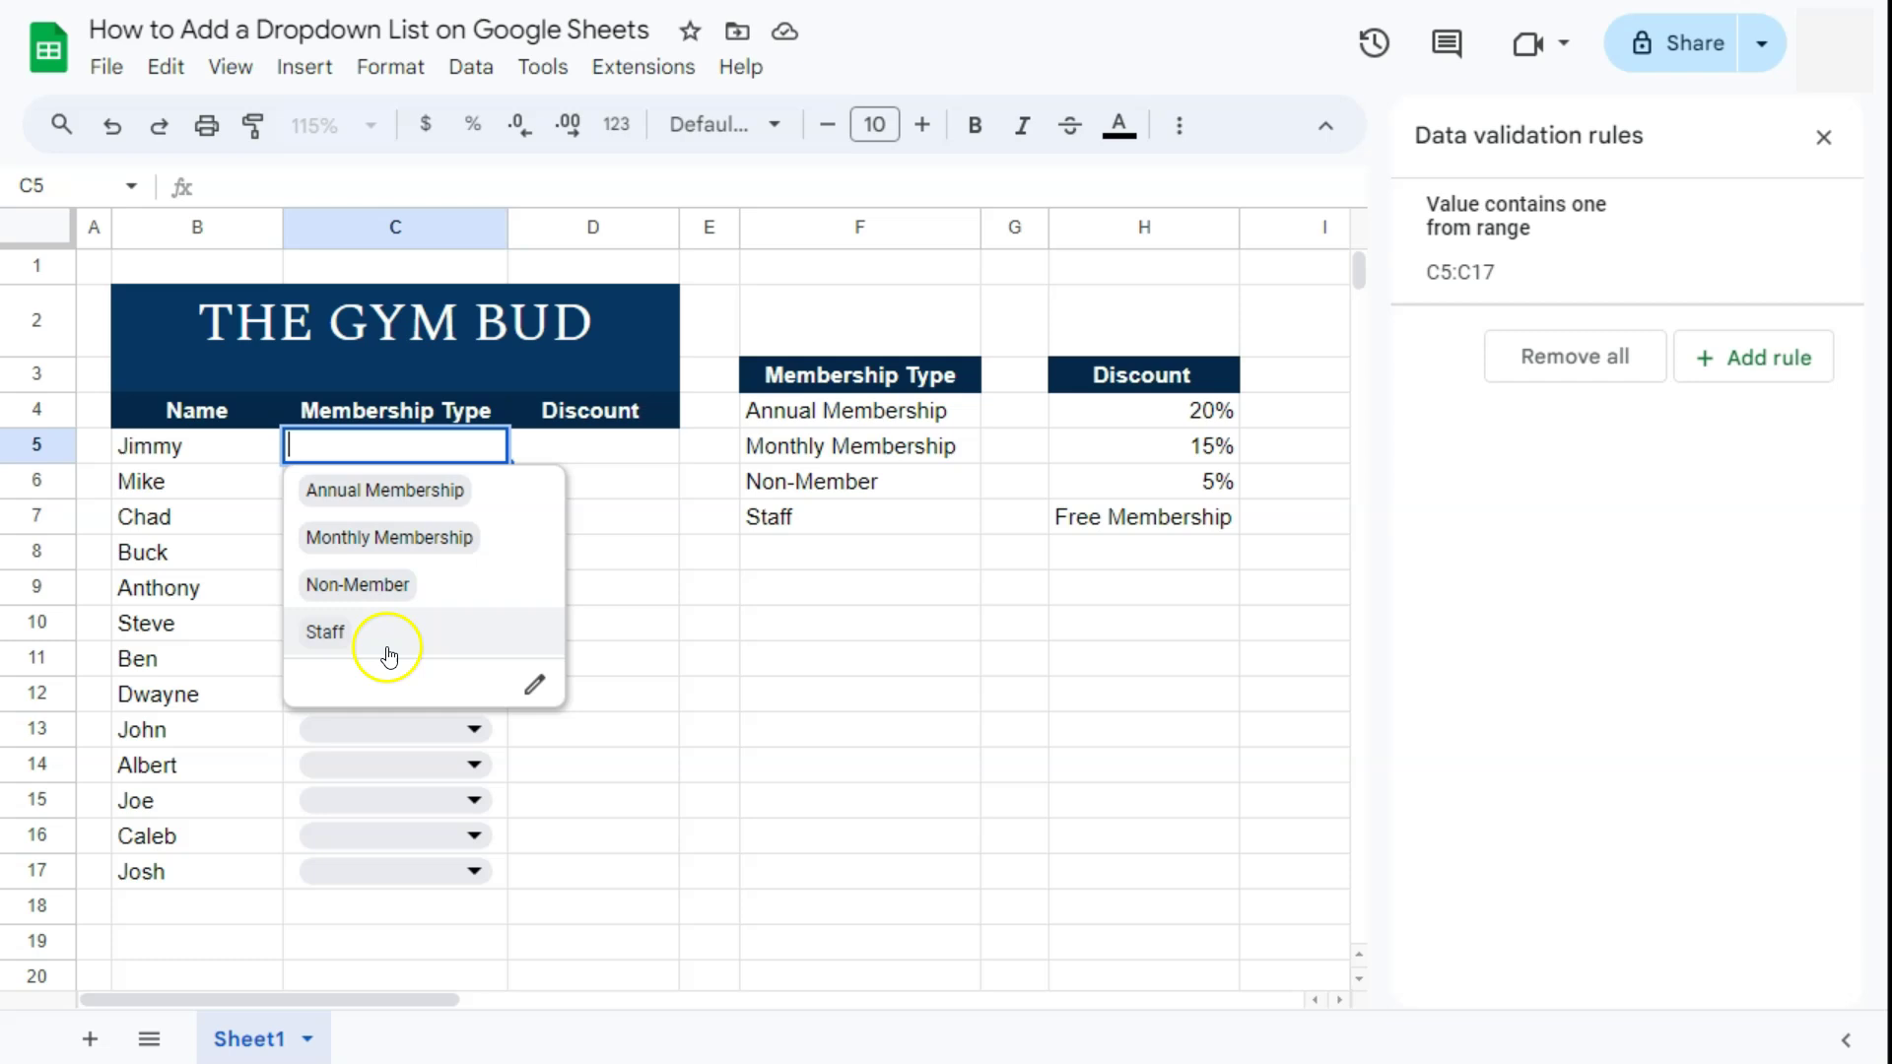
pyautogui.click(385, 491)
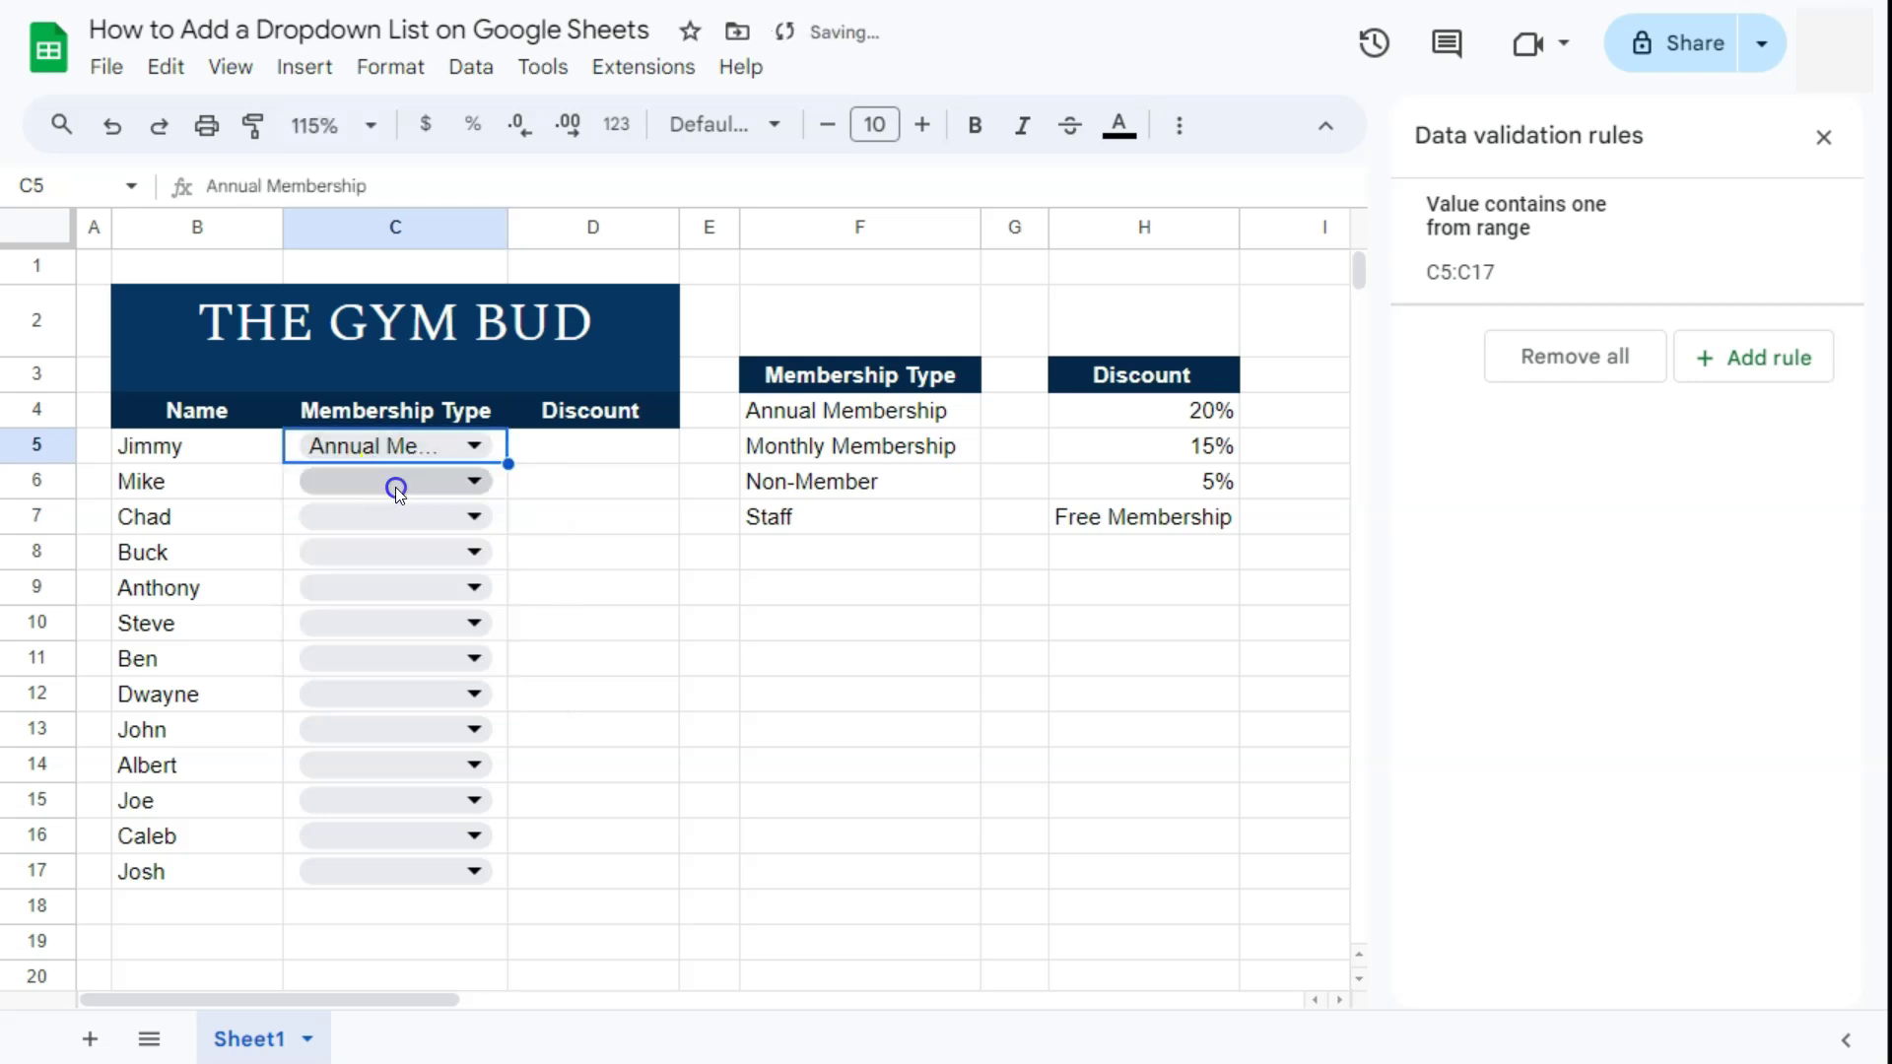
pyautogui.click(395, 487)
pyautogui.click(388, 571)
pyautogui.click(371, 511)
pyautogui.click(326, 701)
pyautogui.doubleClick(419, 510)
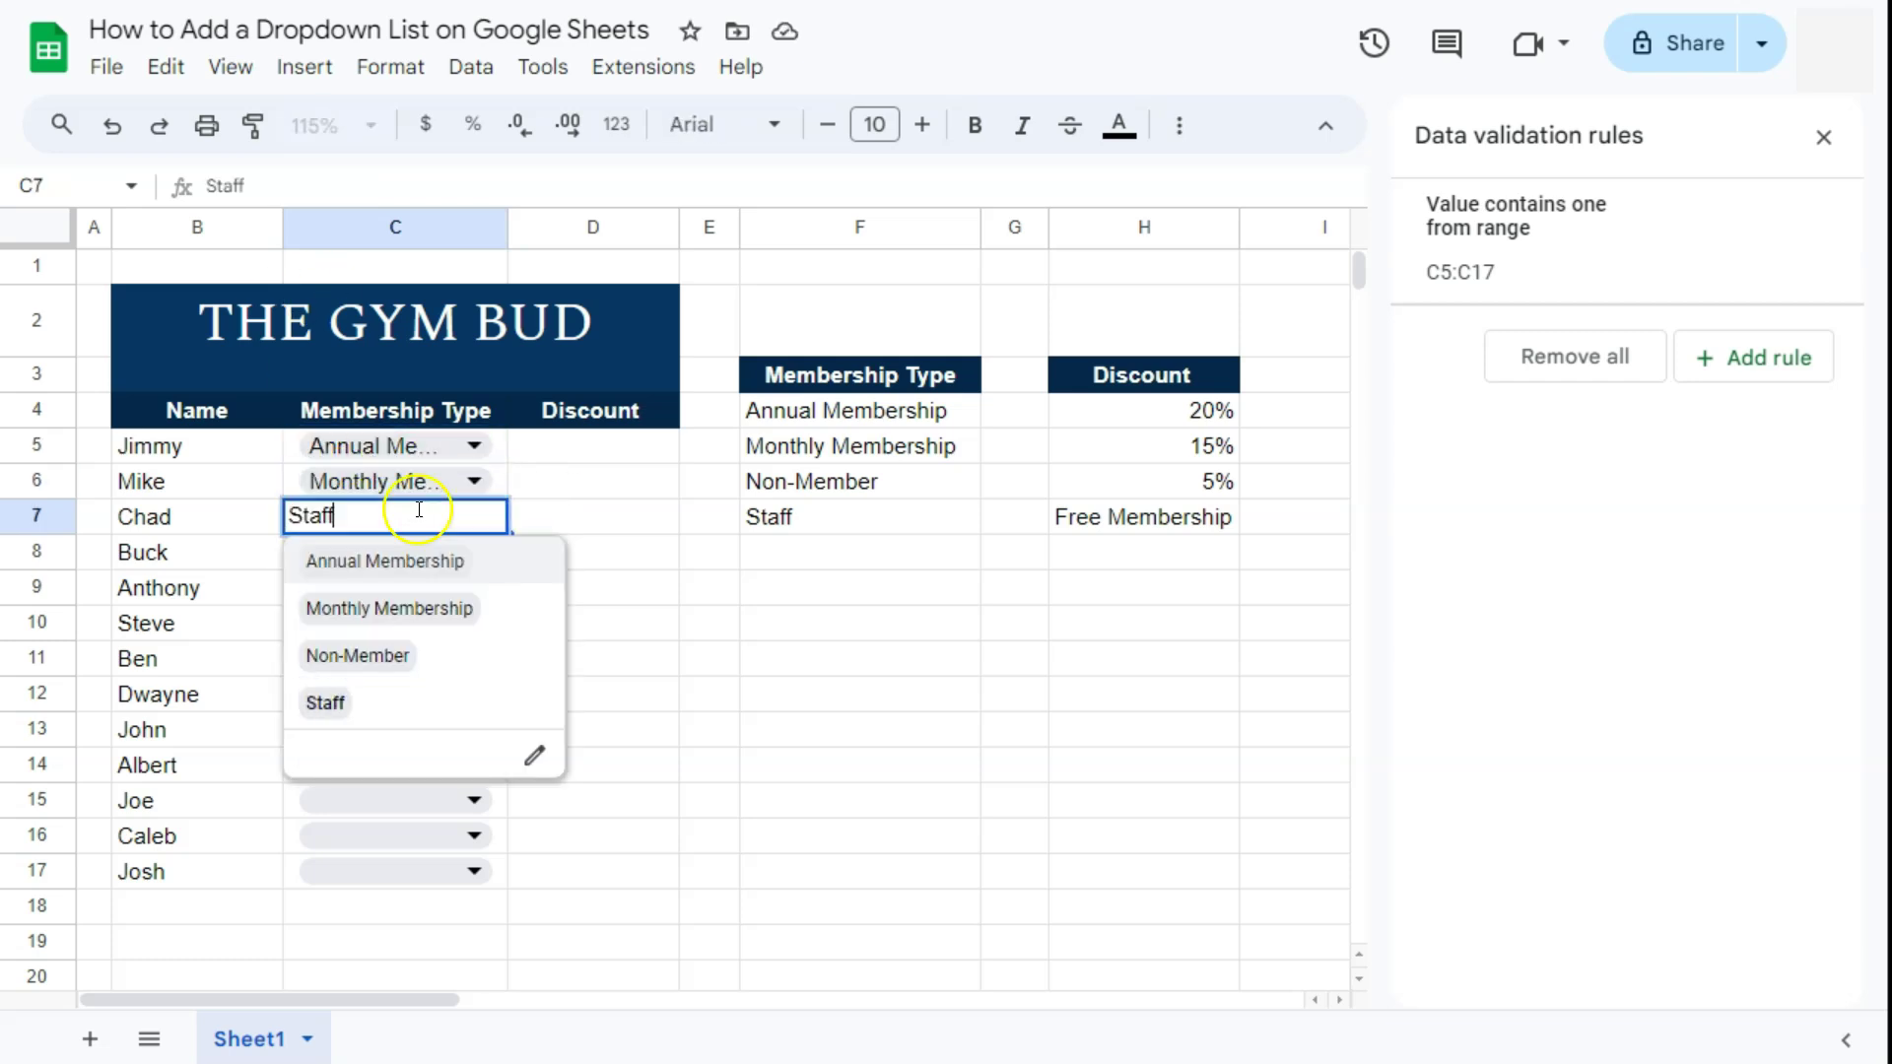
pyautogui.click(410, 559)
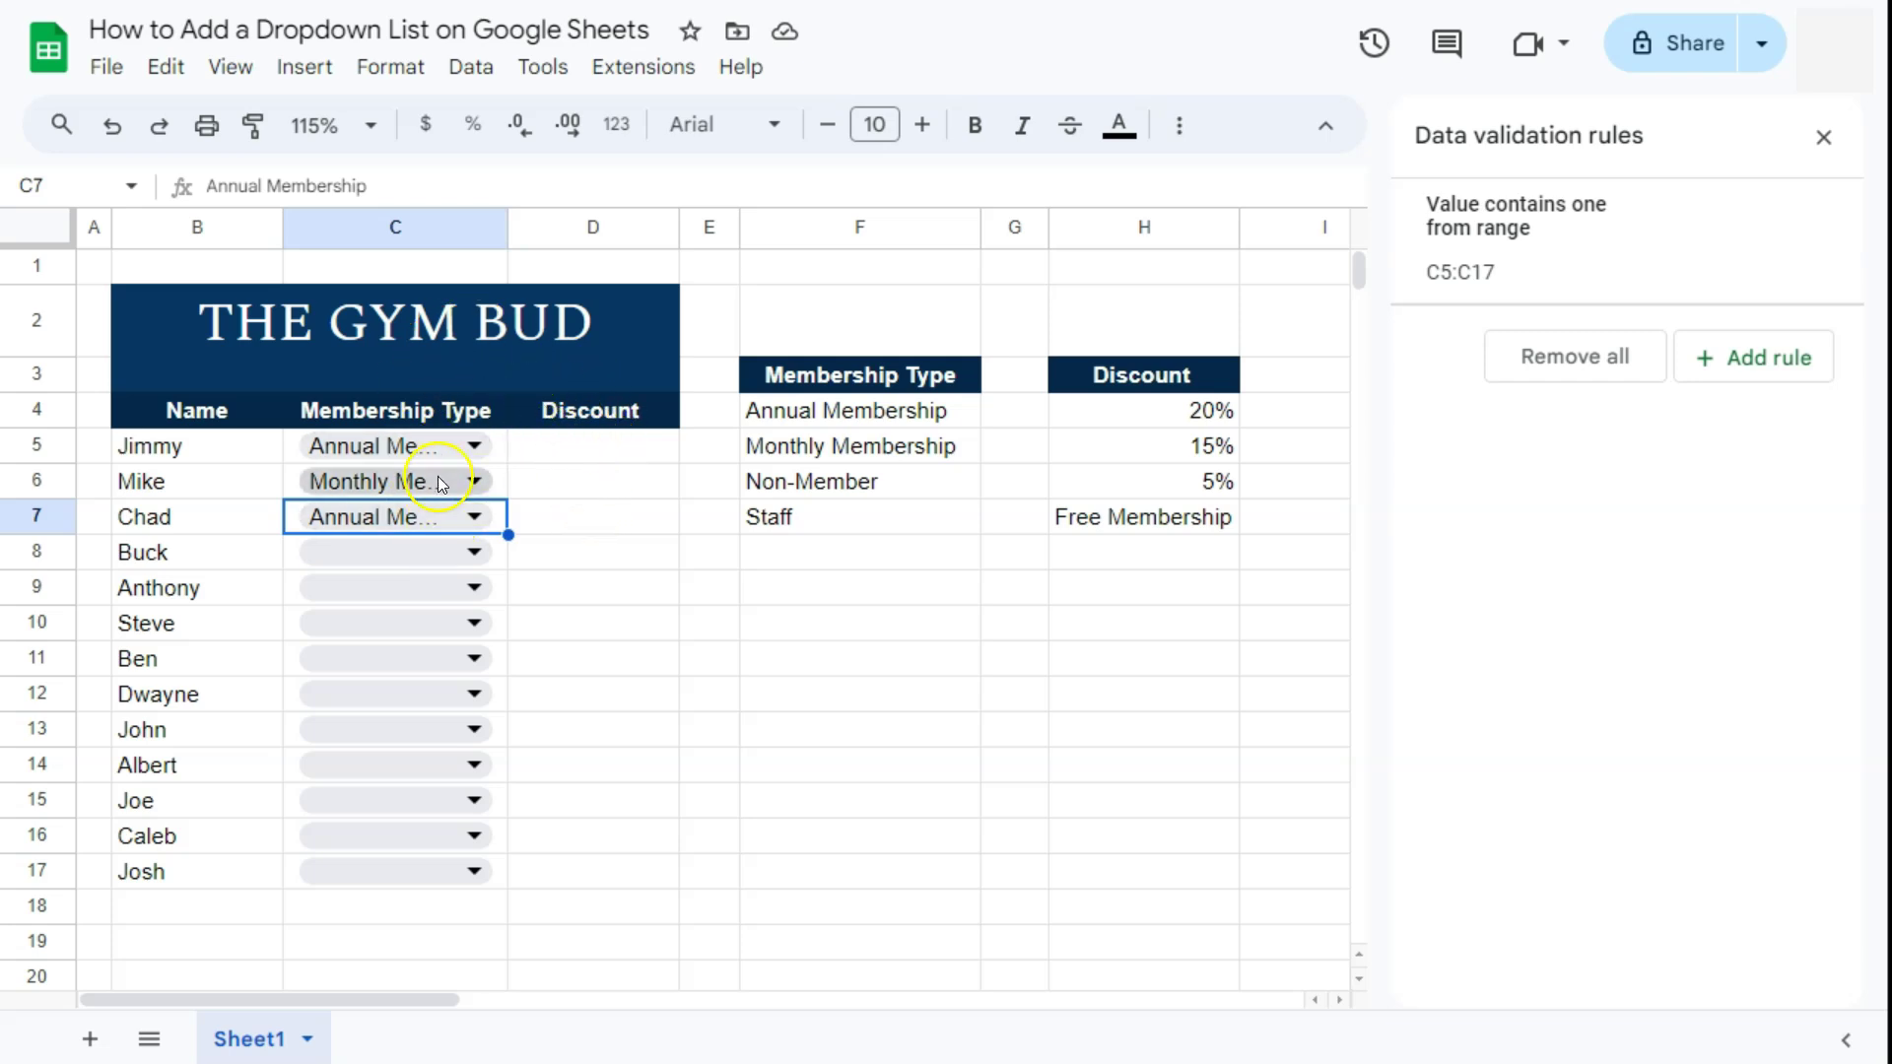
# Select the Discount cells D5:D17 and start a new dropdown rule for them
pyautogui.moveTo(586, 448); pyautogui.dragTo(587, 866)
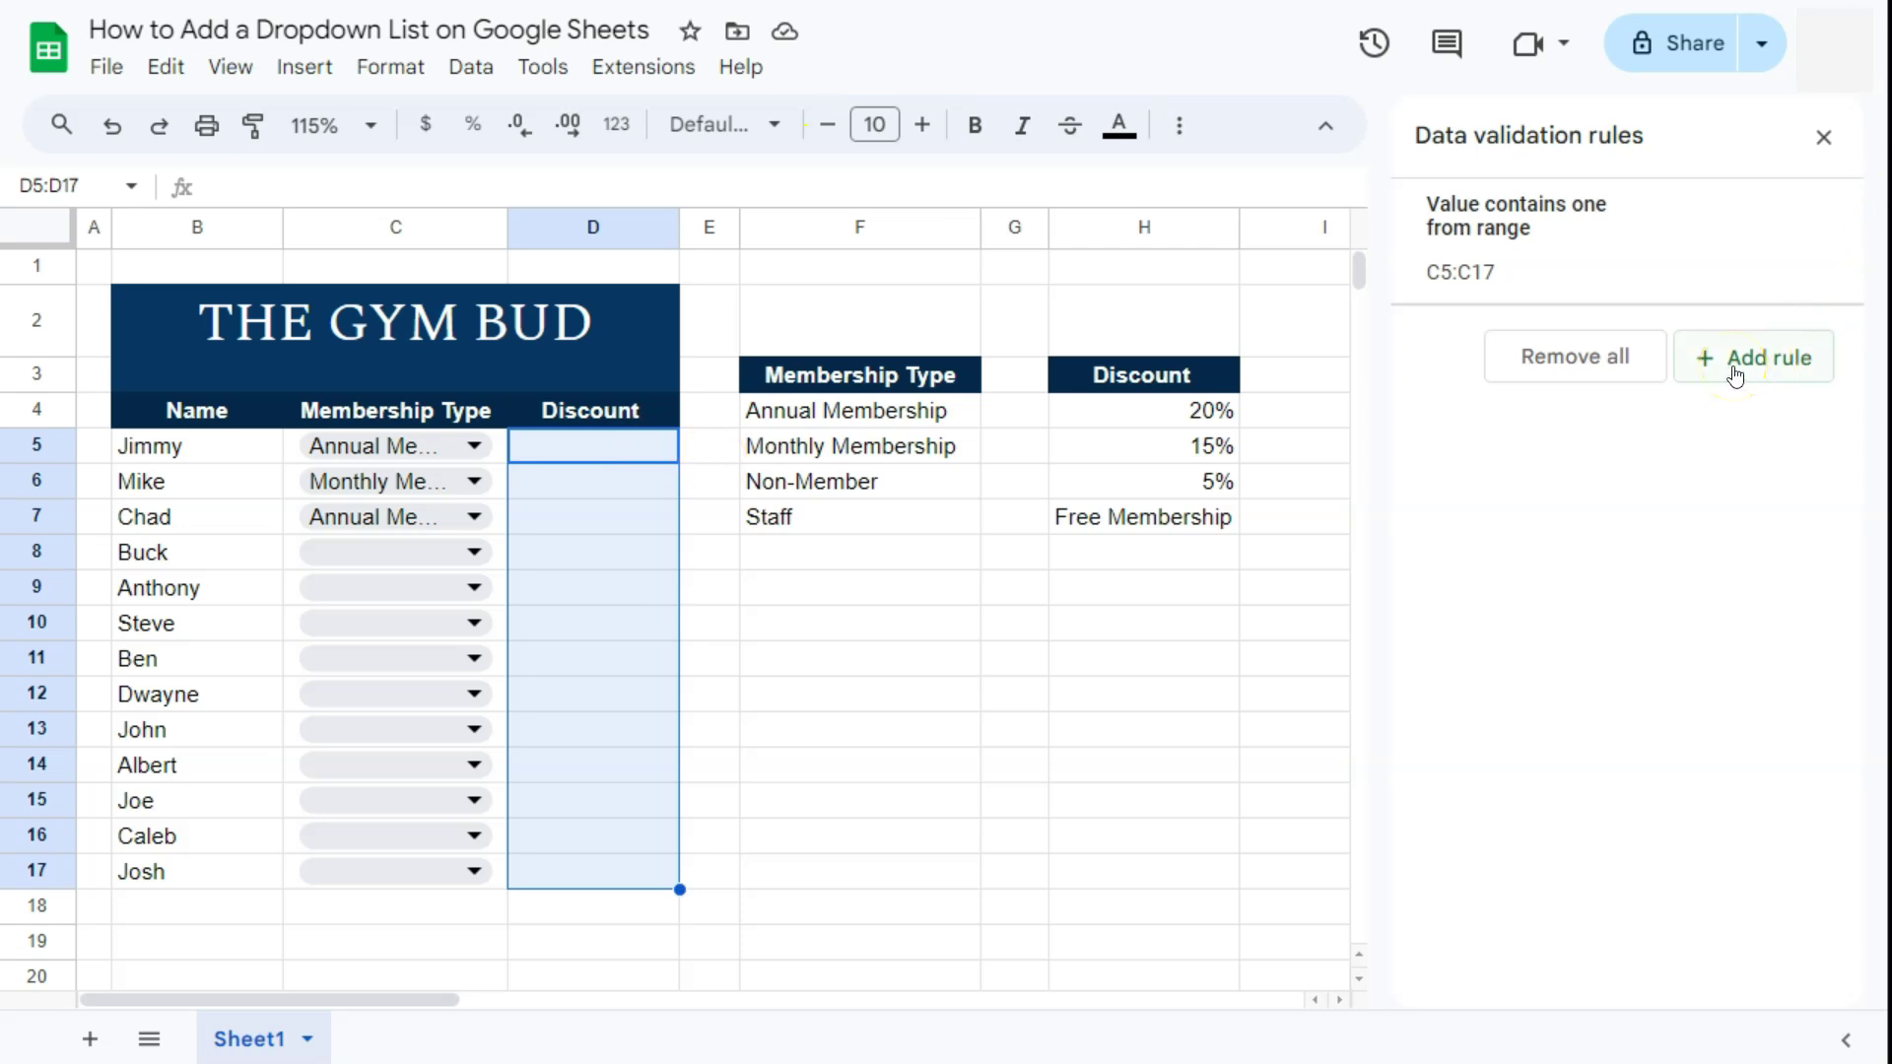
pyautogui.rightClick(658, 450)
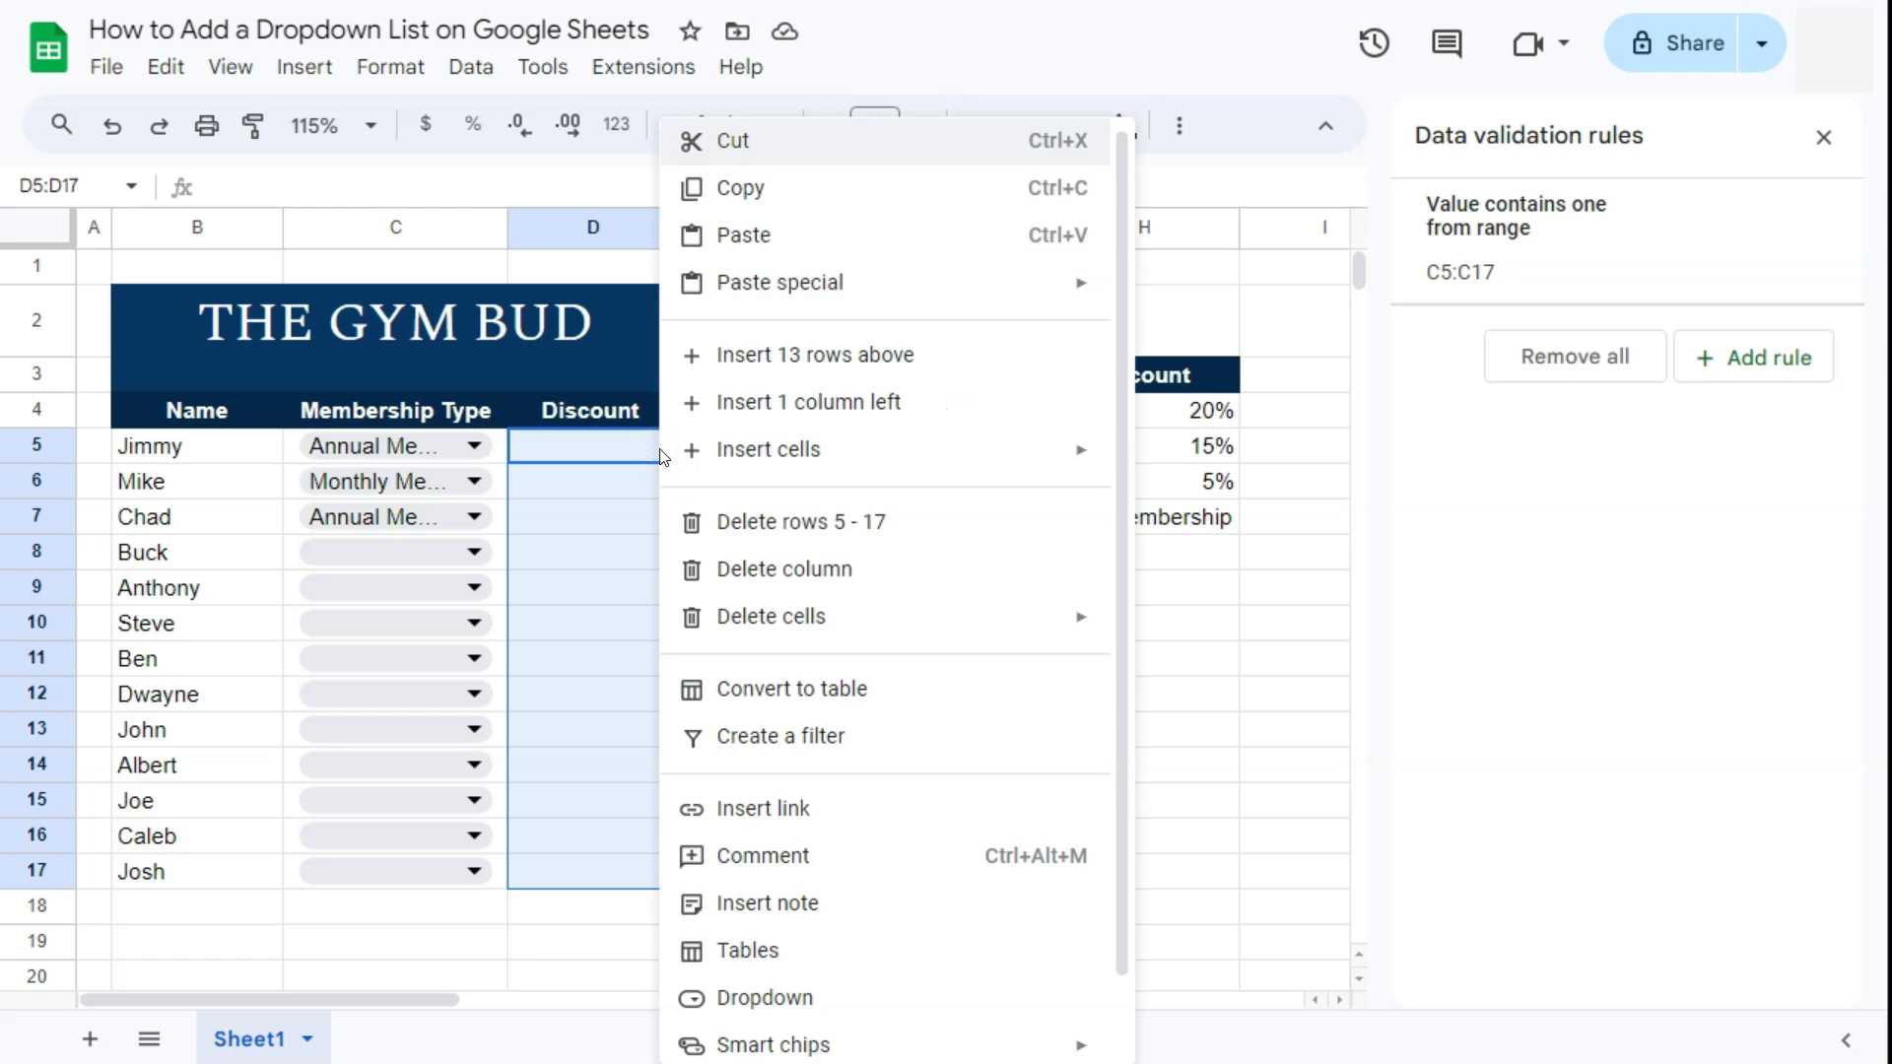
pyautogui.click(813, 995)
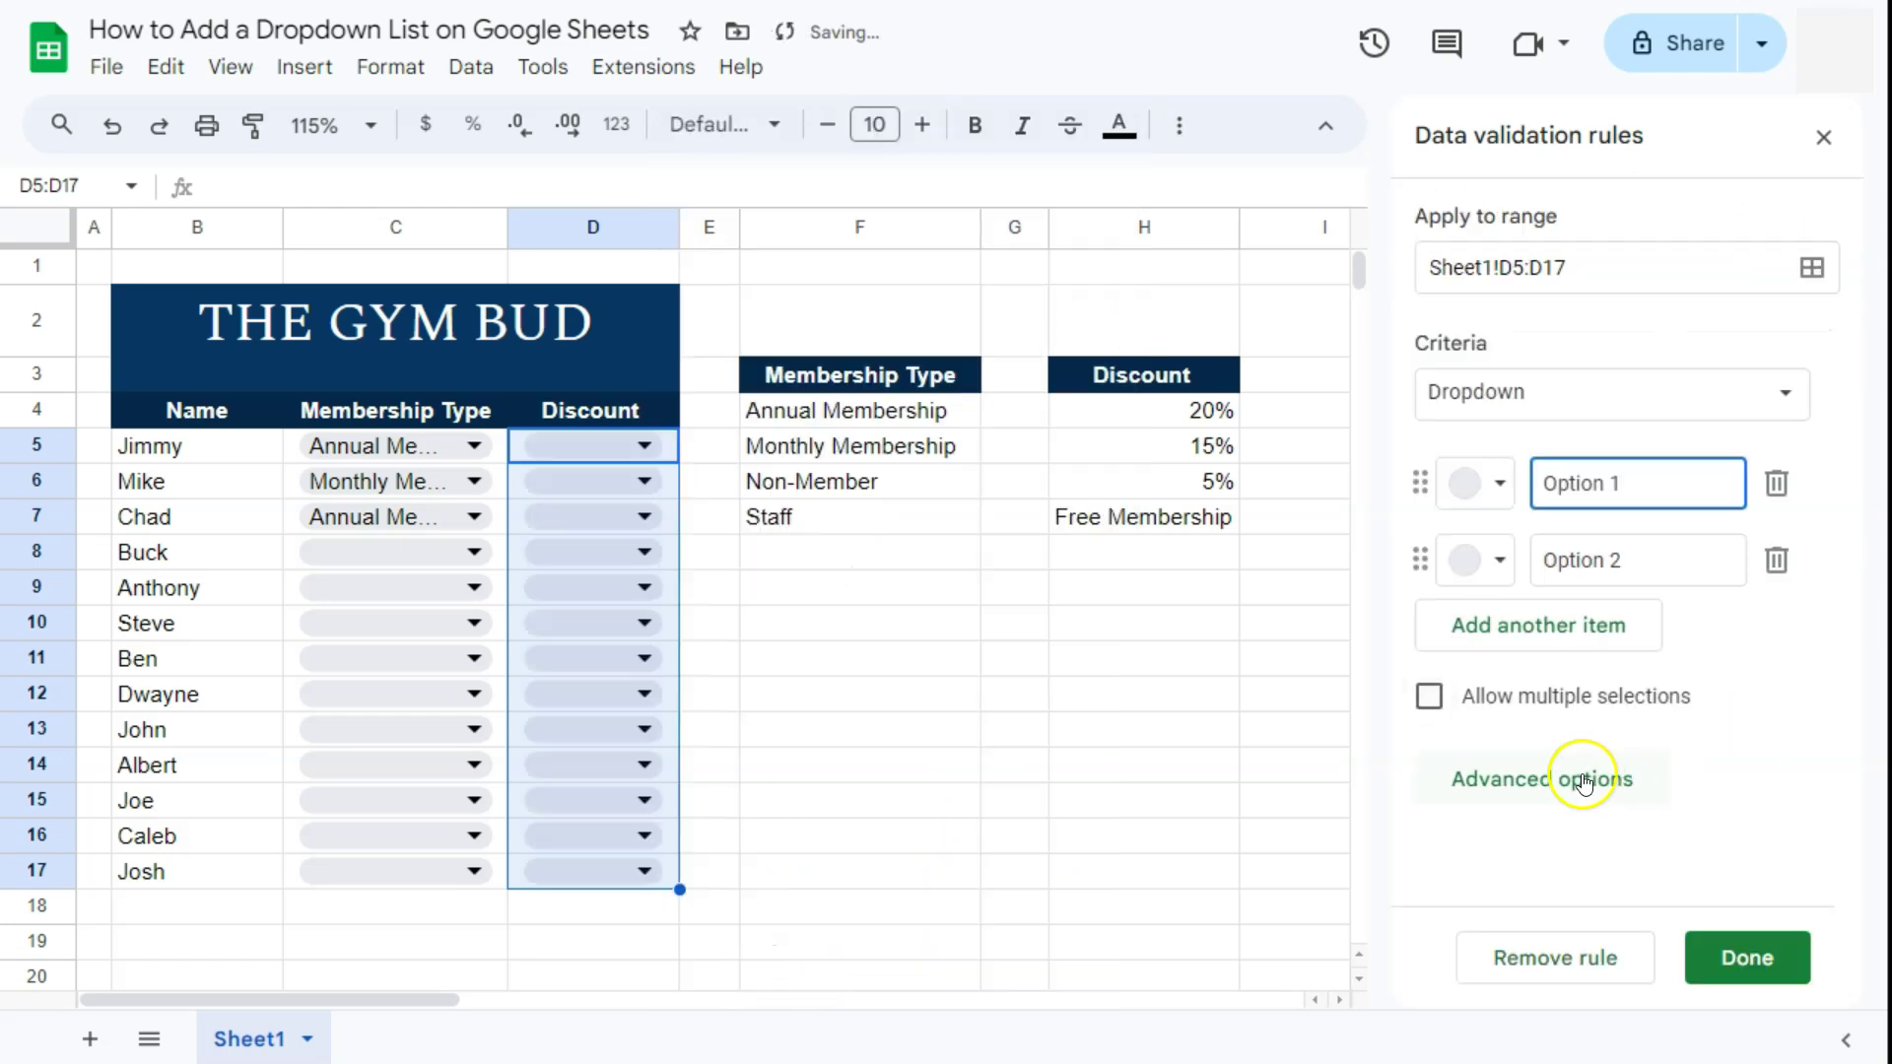
# Make the D5:D17 dropdown draw its options from range H4:H7, then save the rule
pyautogui.click(1526, 399)
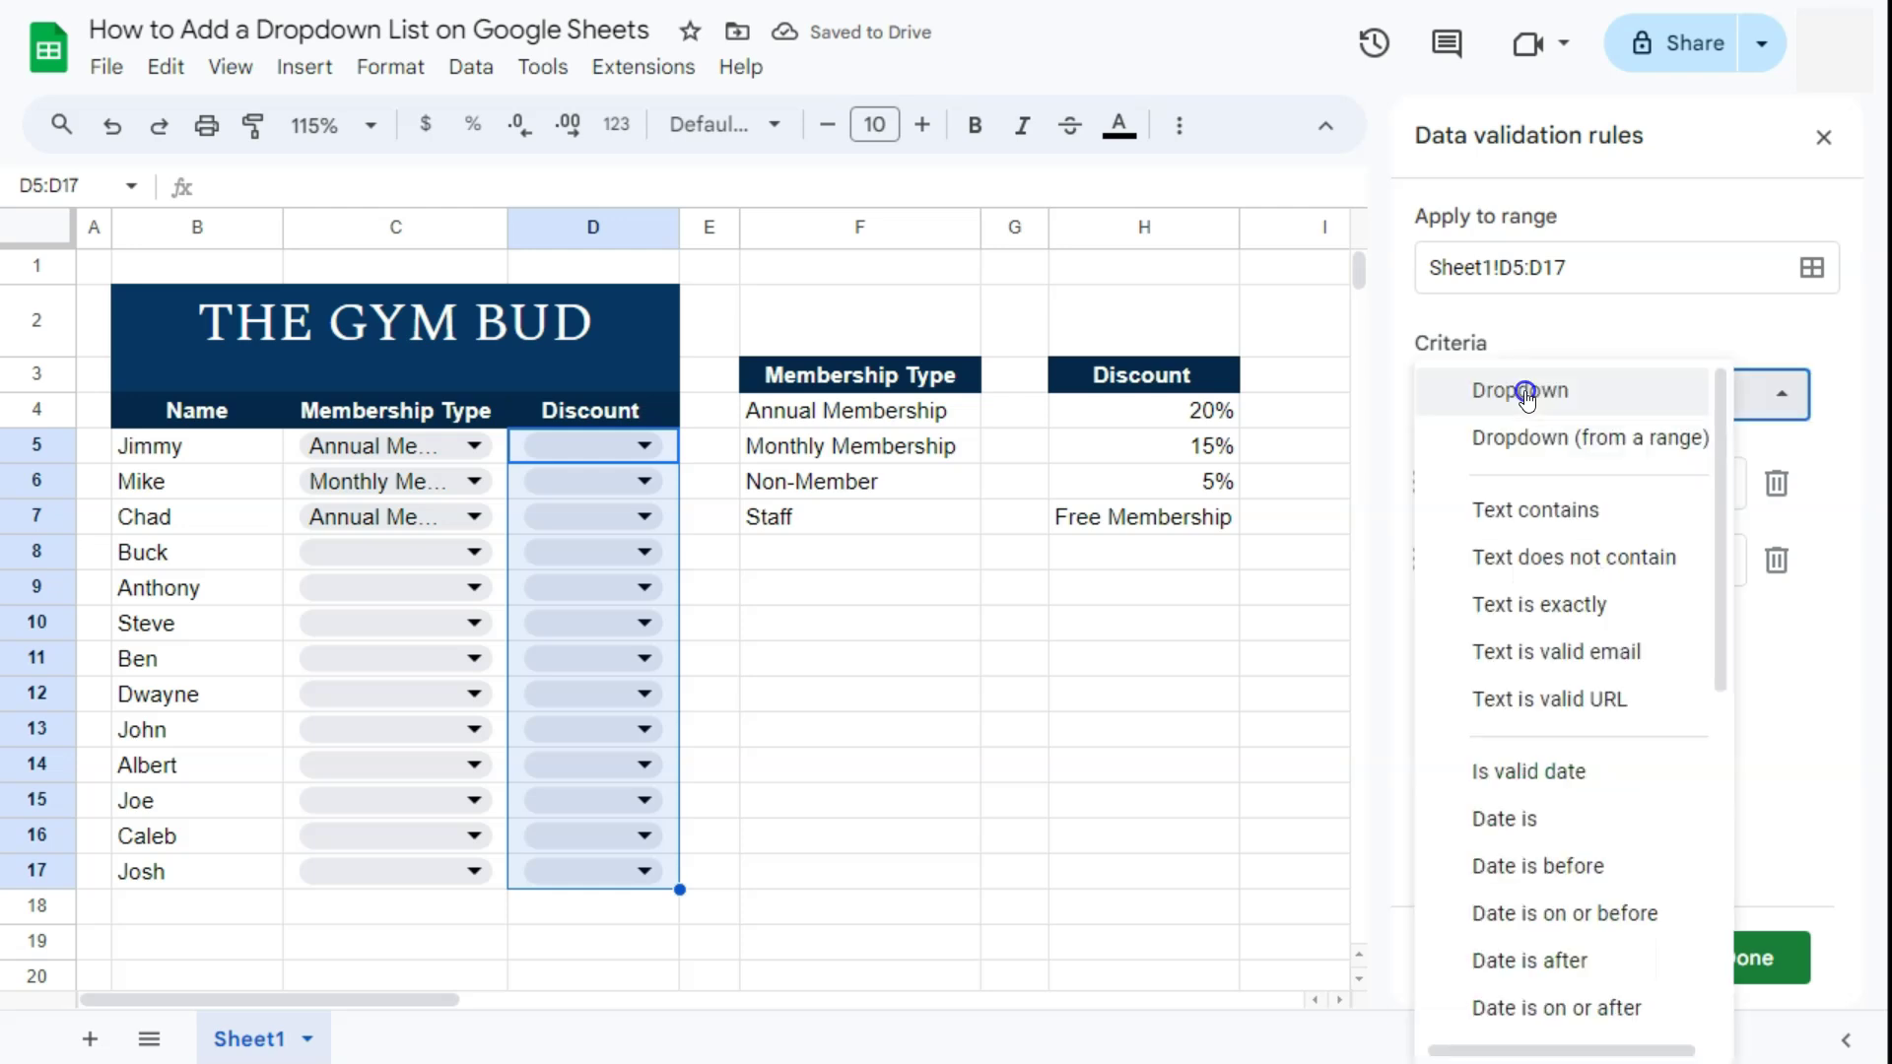
pyautogui.click(1540, 442)
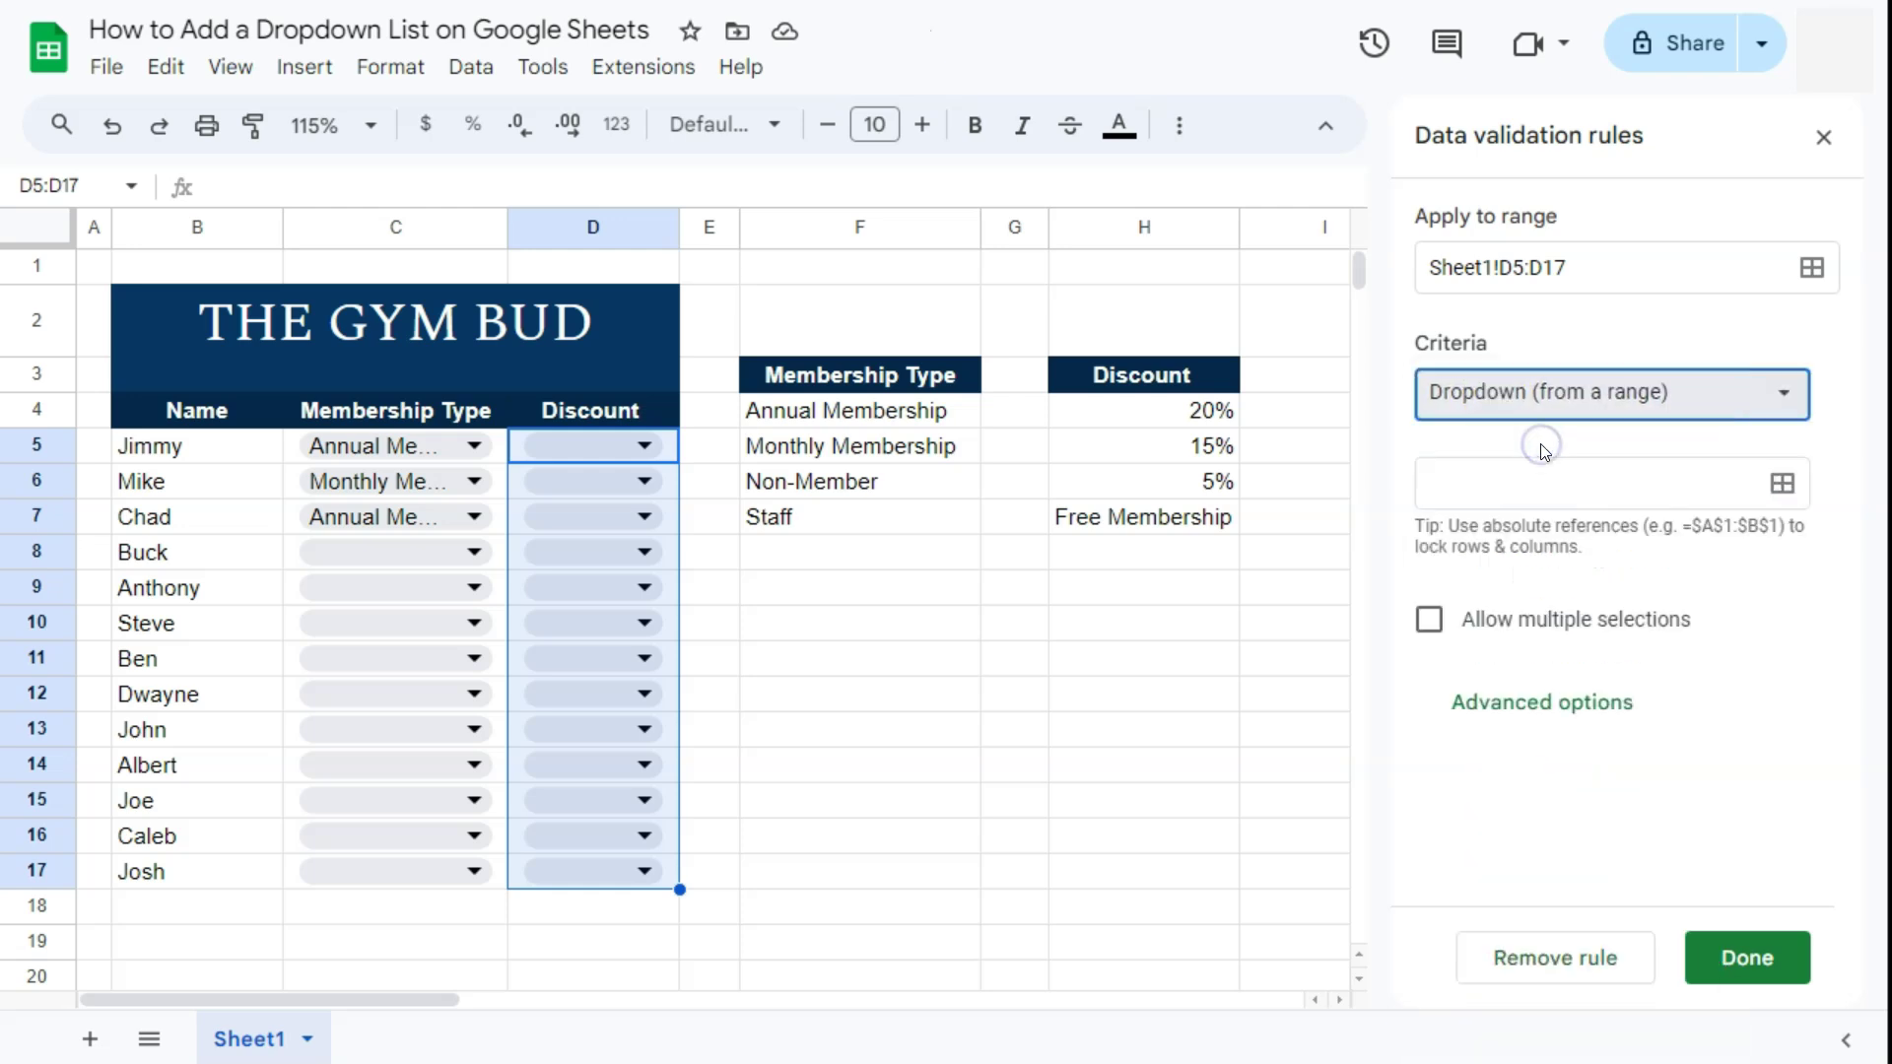
pyautogui.click(1573, 507)
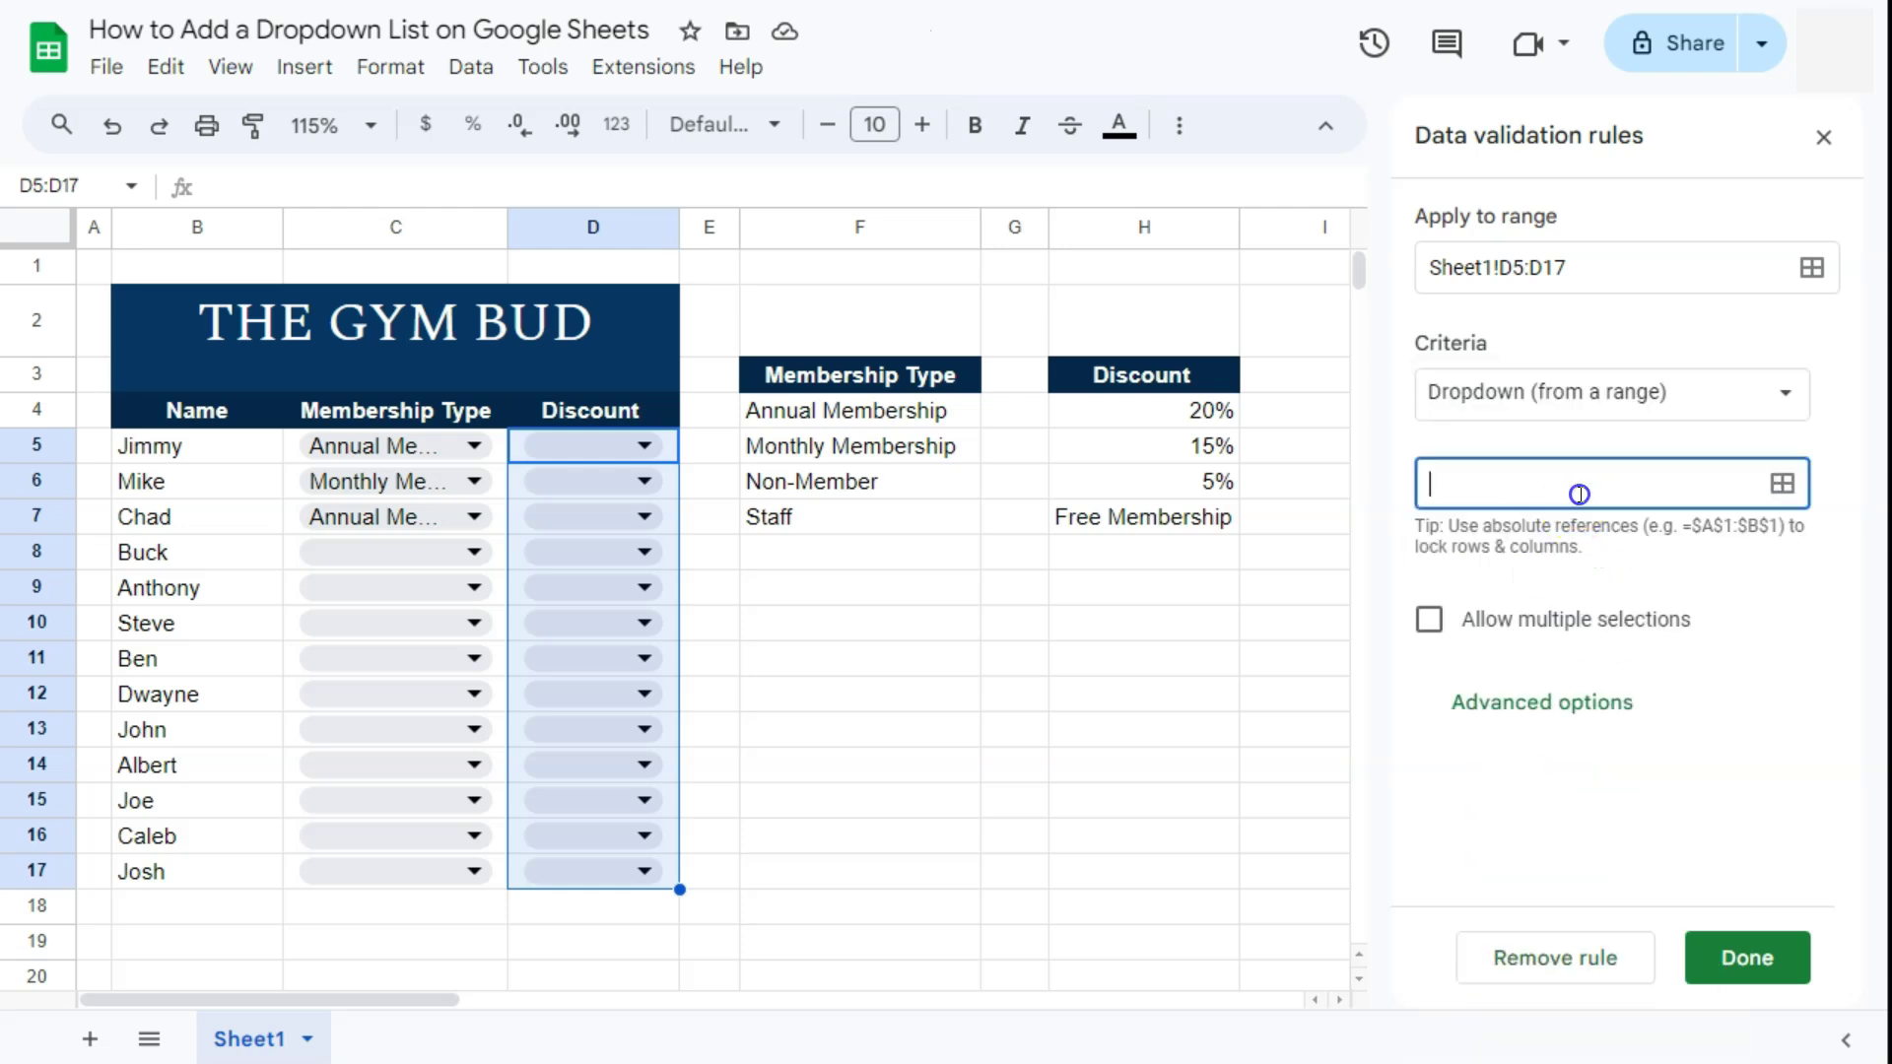
pyautogui.click(1160, 418)
pyautogui.moveTo(1147, 406); pyautogui.dragTo(1170, 516)
pyautogui.click(1165, 832)
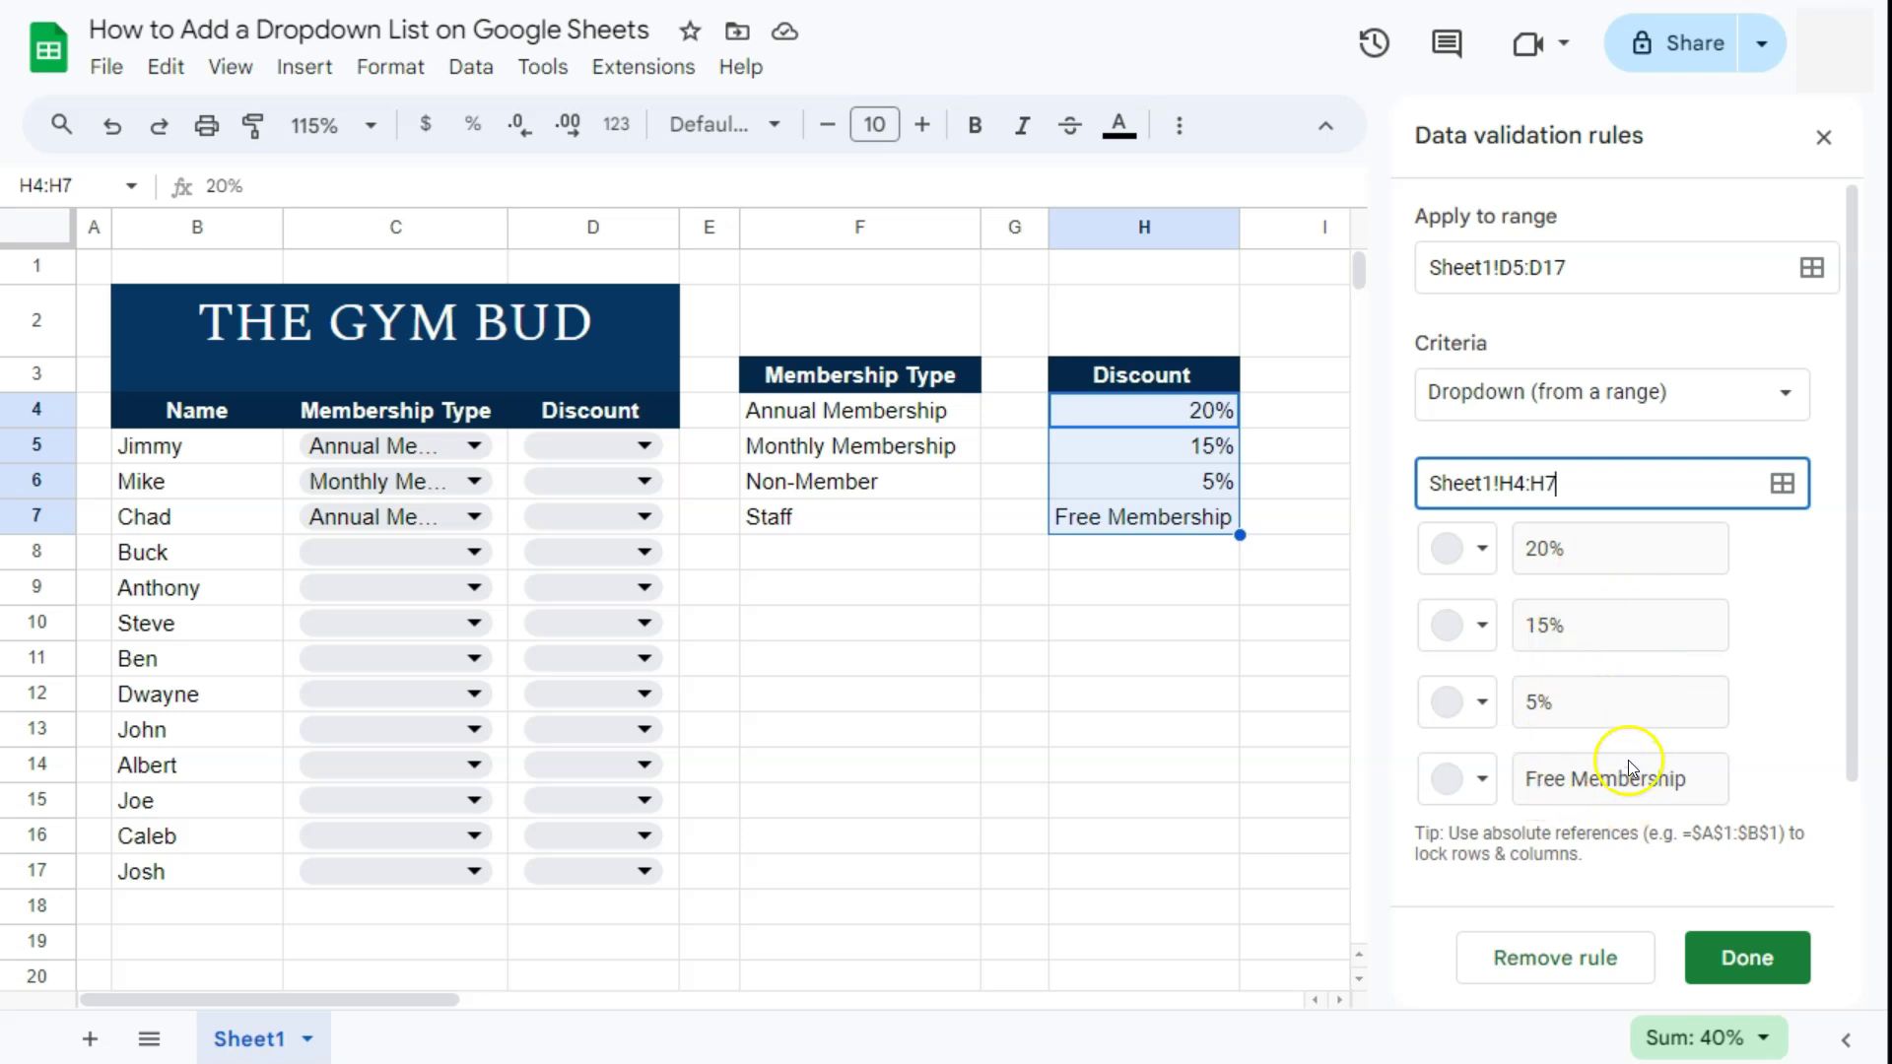
pyautogui.click(1725, 959)
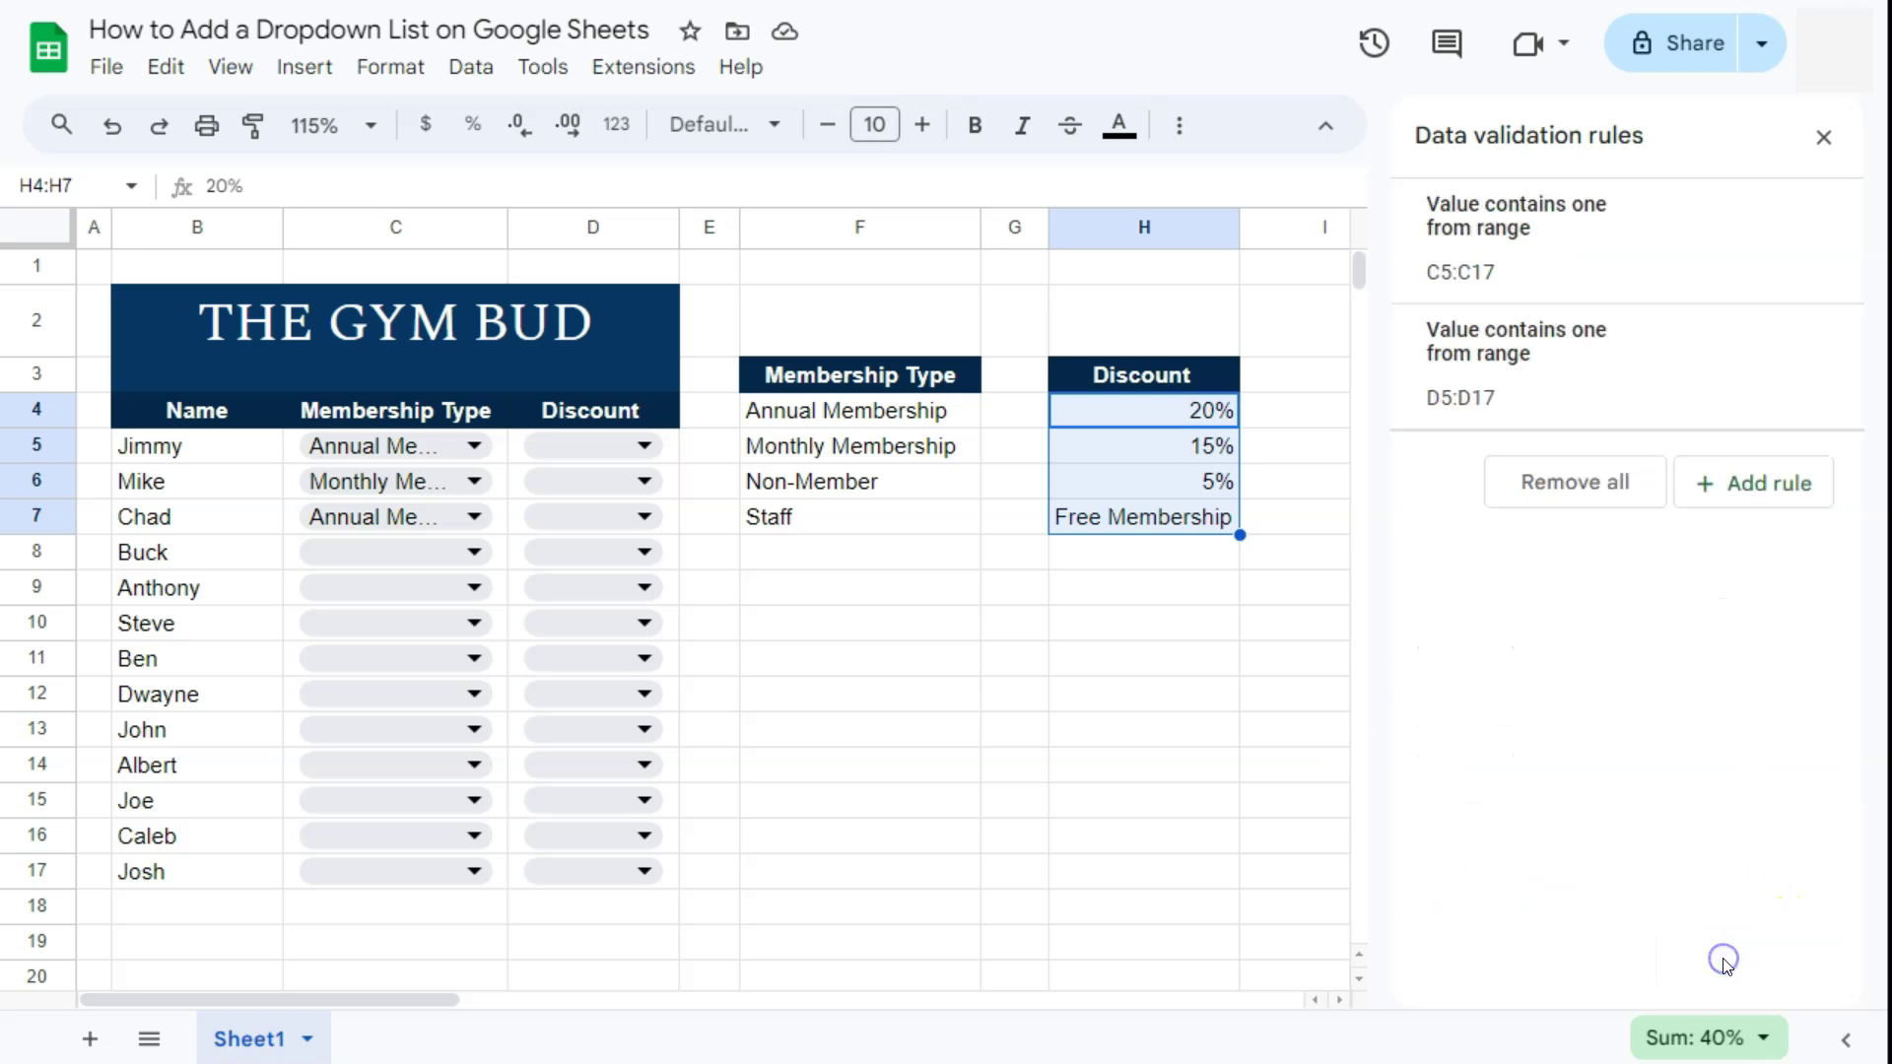
# Choose 20% in D5 and 15% in D6, then close the Data validation panel
pyautogui.click(646, 451)
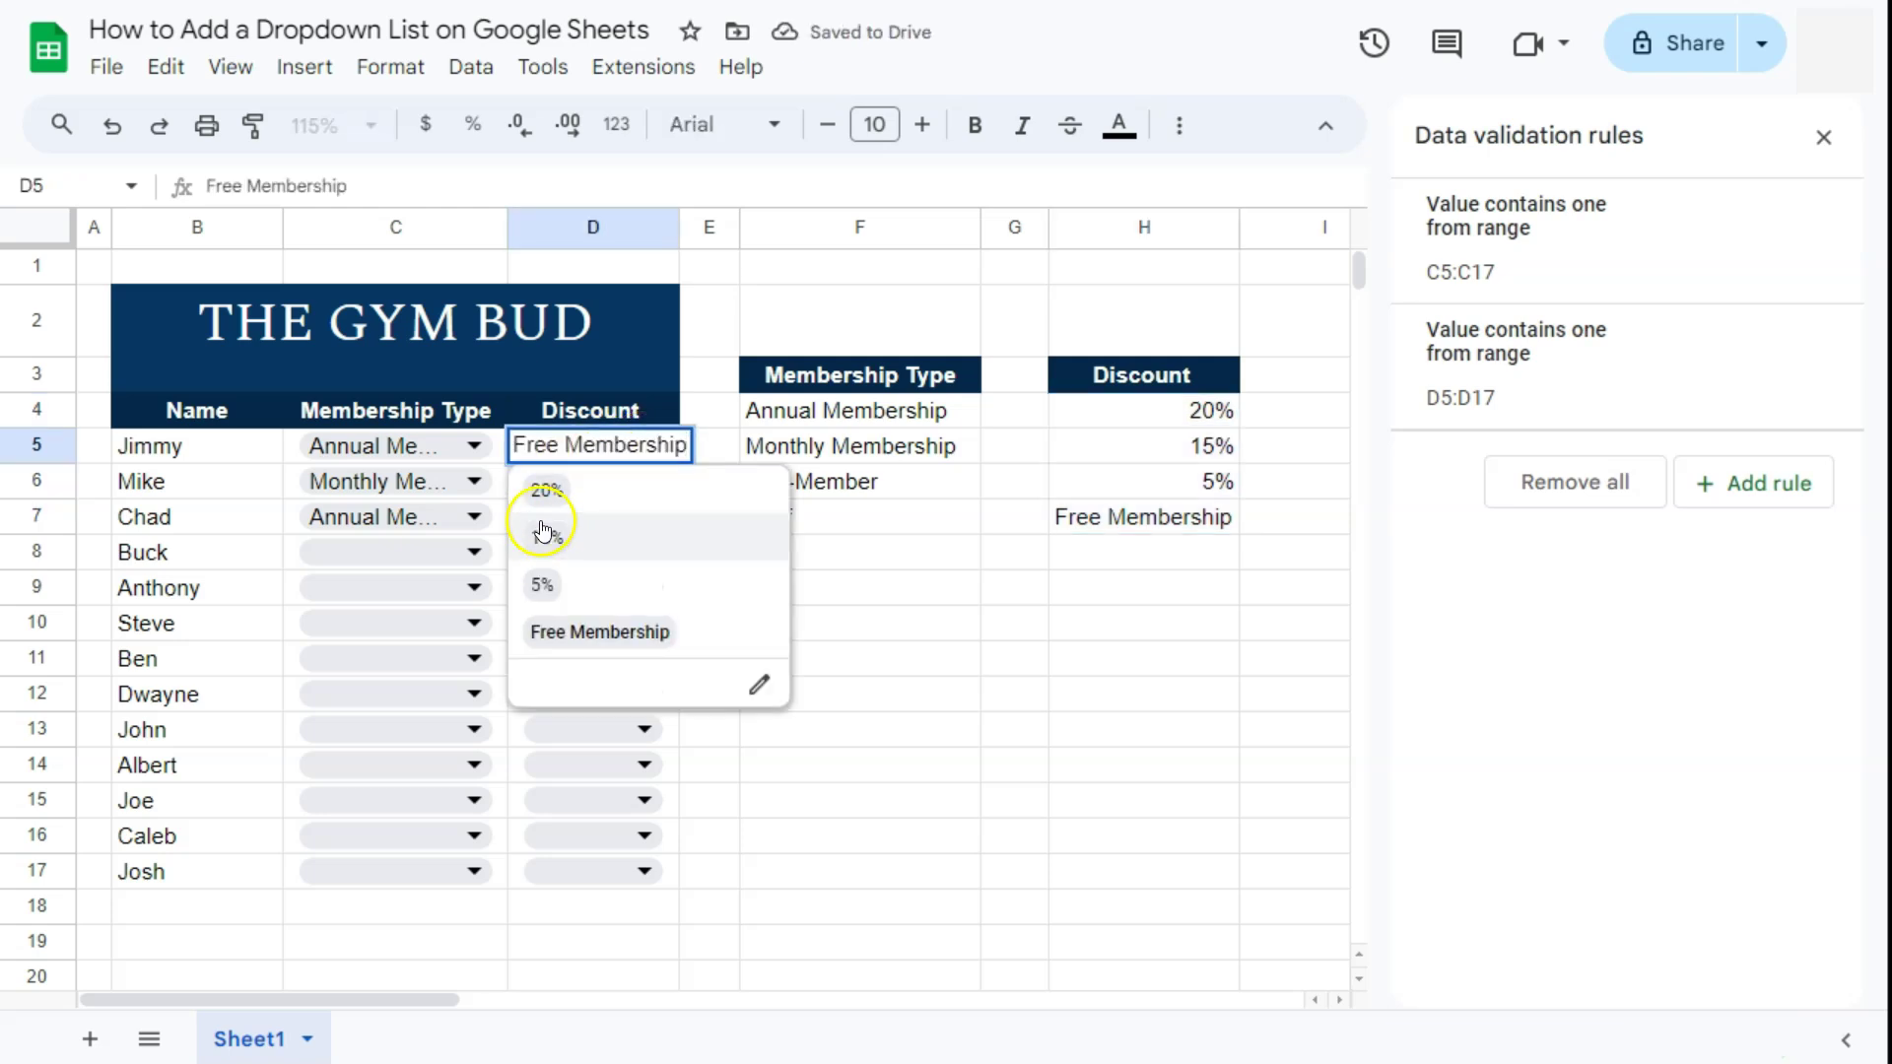
pyautogui.click(547, 490)
pyautogui.click(630, 482)
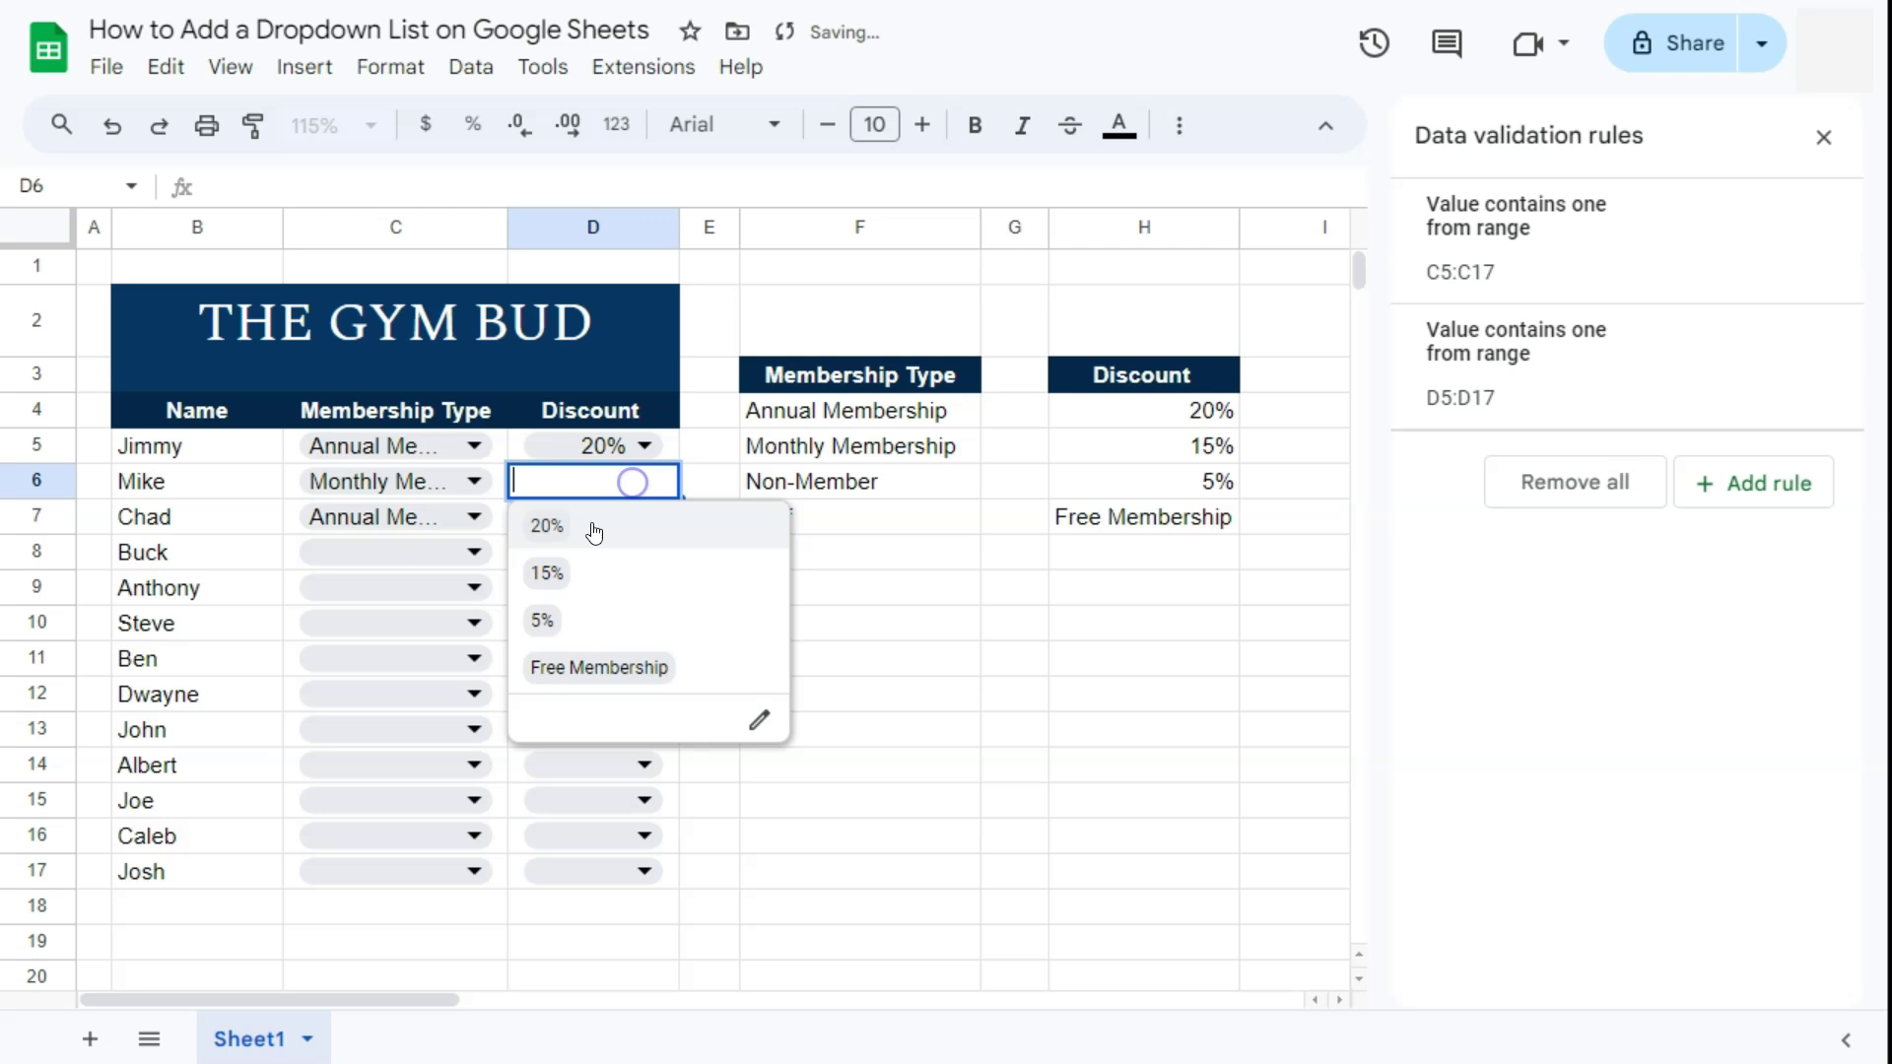
pyautogui.click(547, 570)
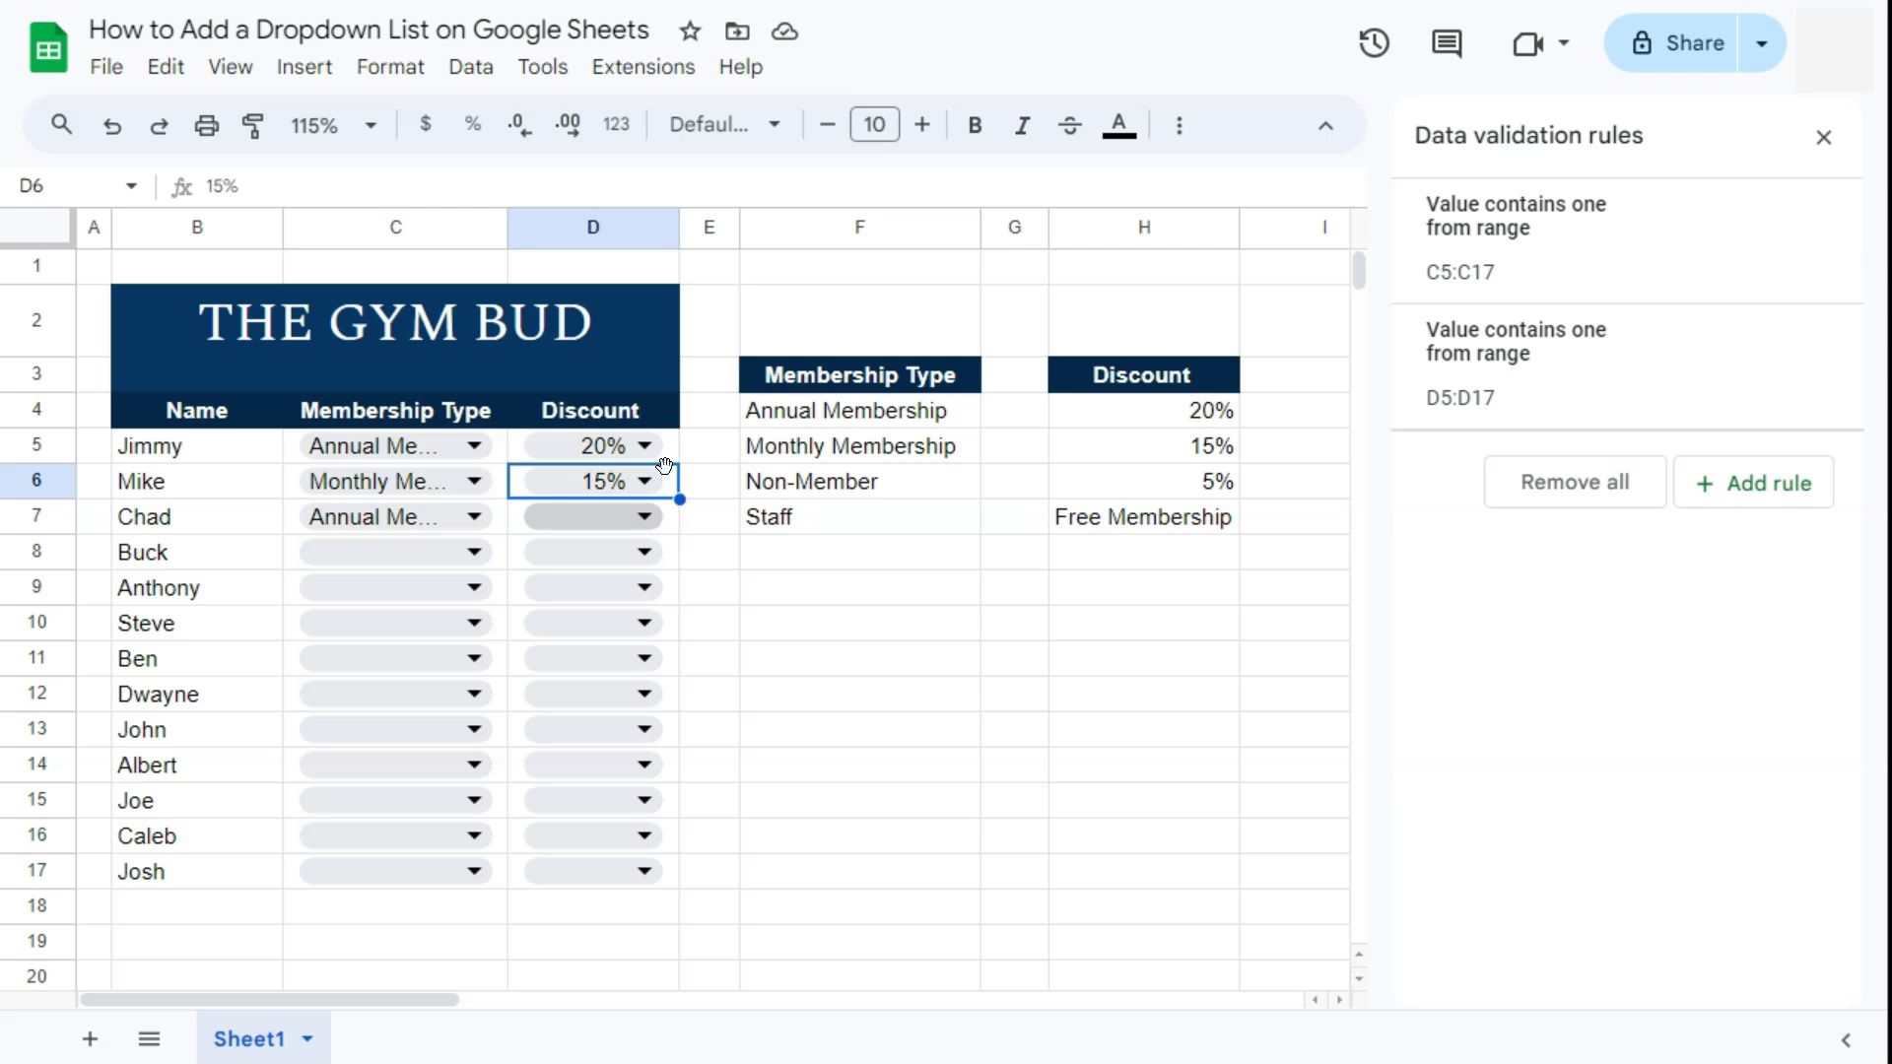
pyautogui.click(1824, 138)
pyautogui.click(1133, 528)
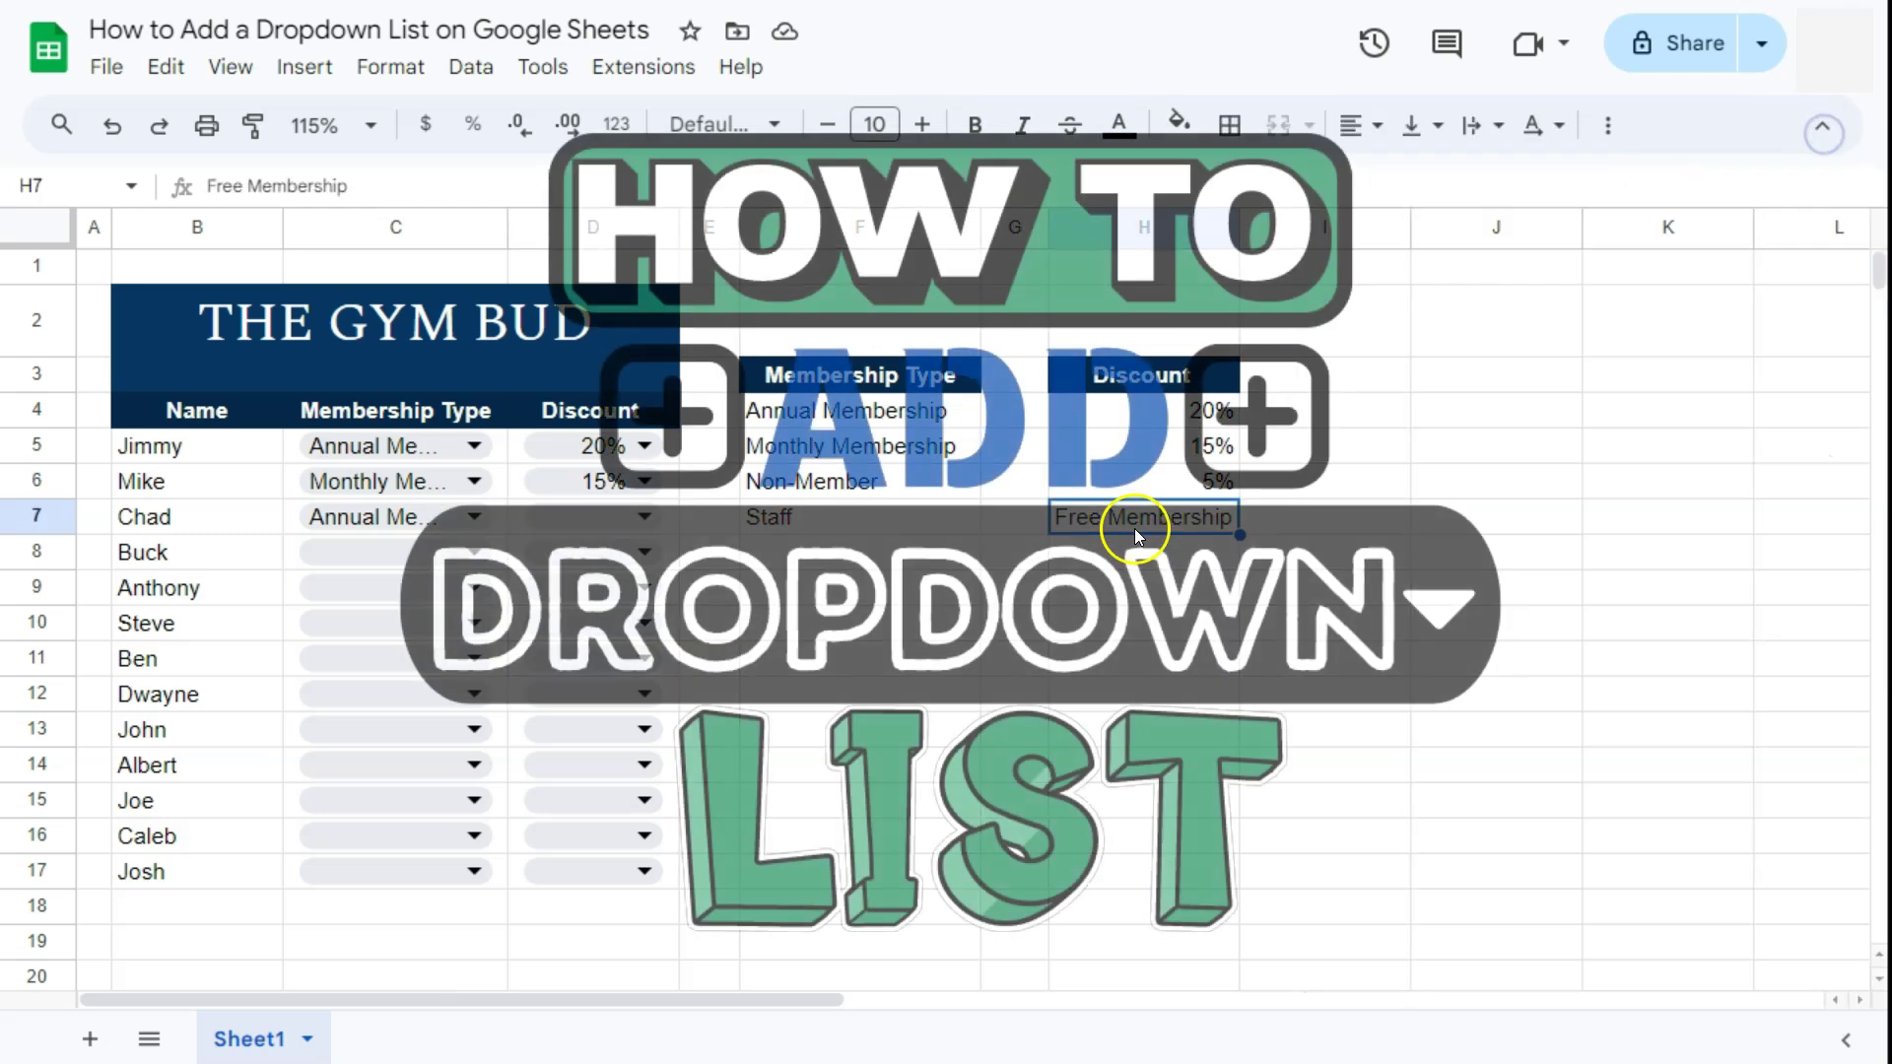